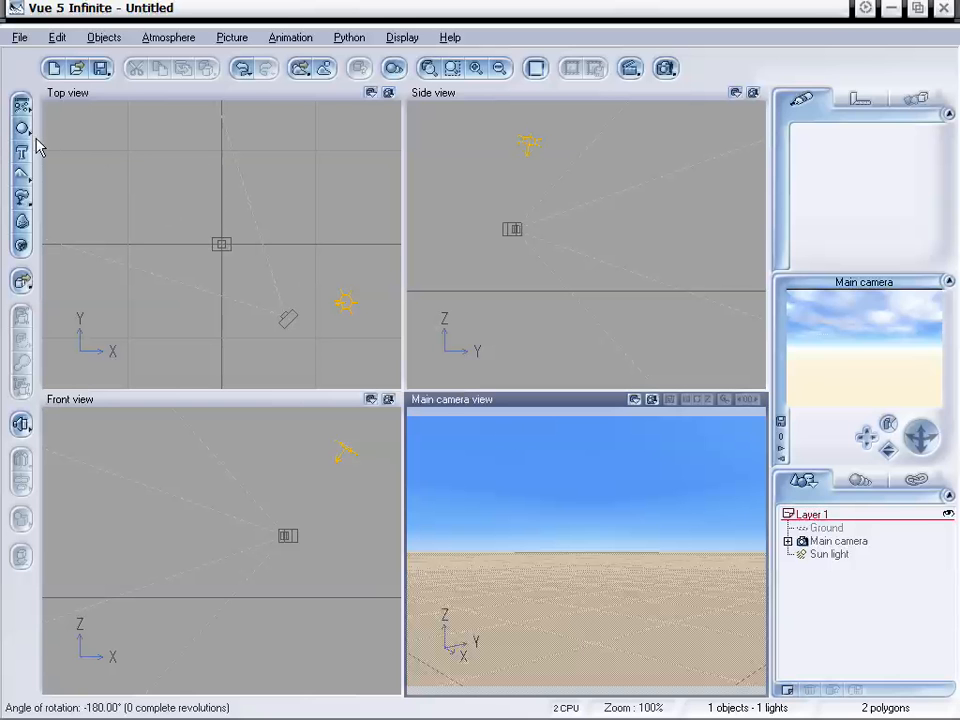
left_click_drag(24, 130, 85, 137)
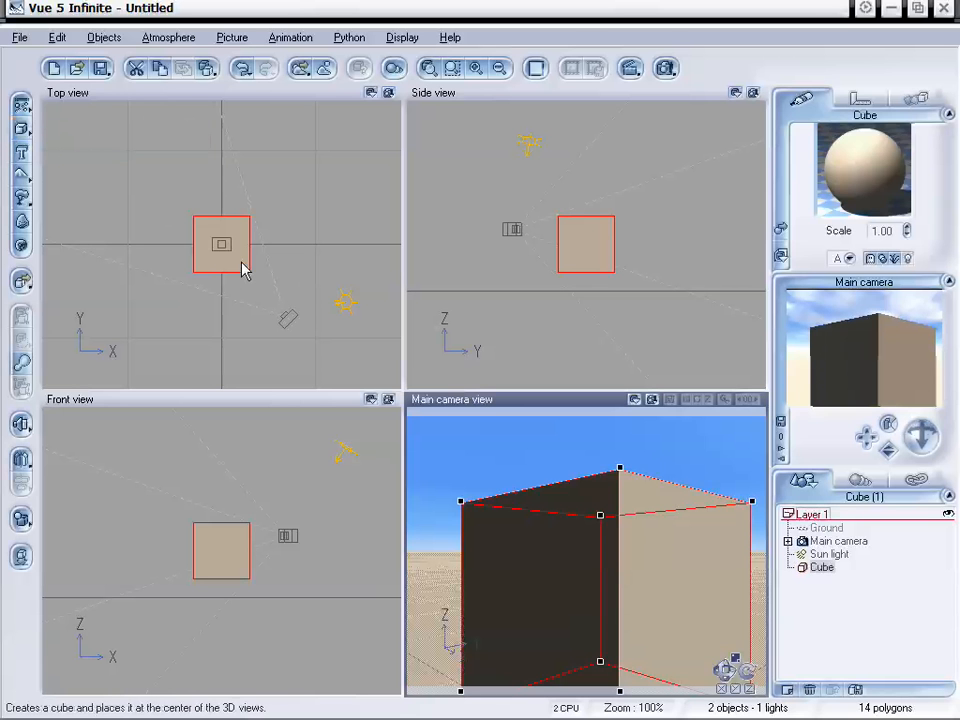
left_click(244, 267)
key("Delete")
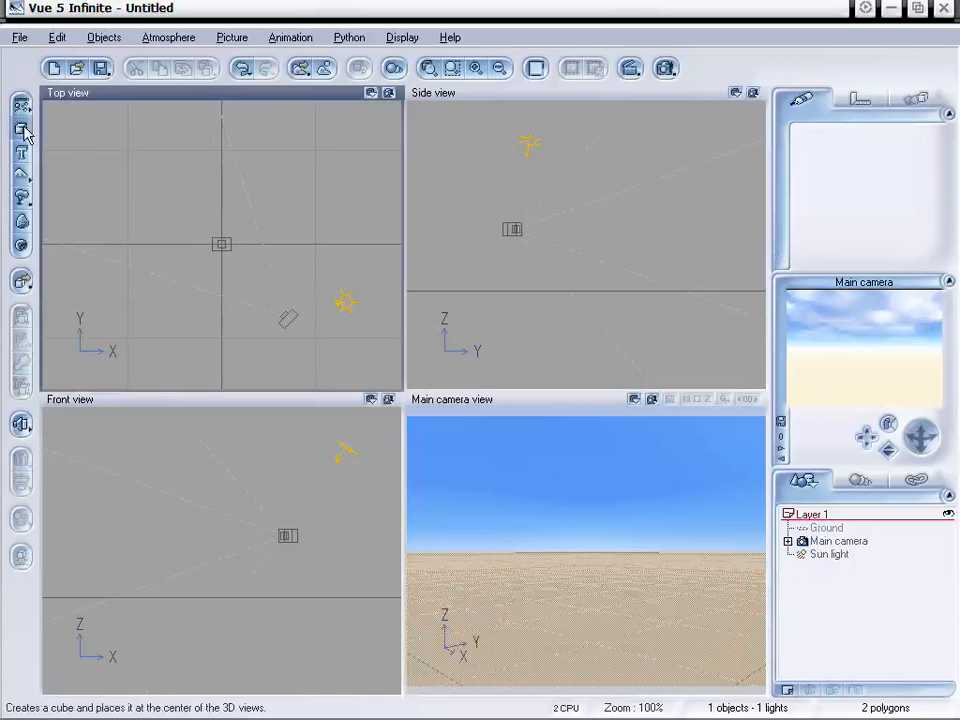
- Create a cylinder, shrink it uniformly and stretch it vertically into a tall, thin pole
left_click_drag(24, 133, 65, 140)
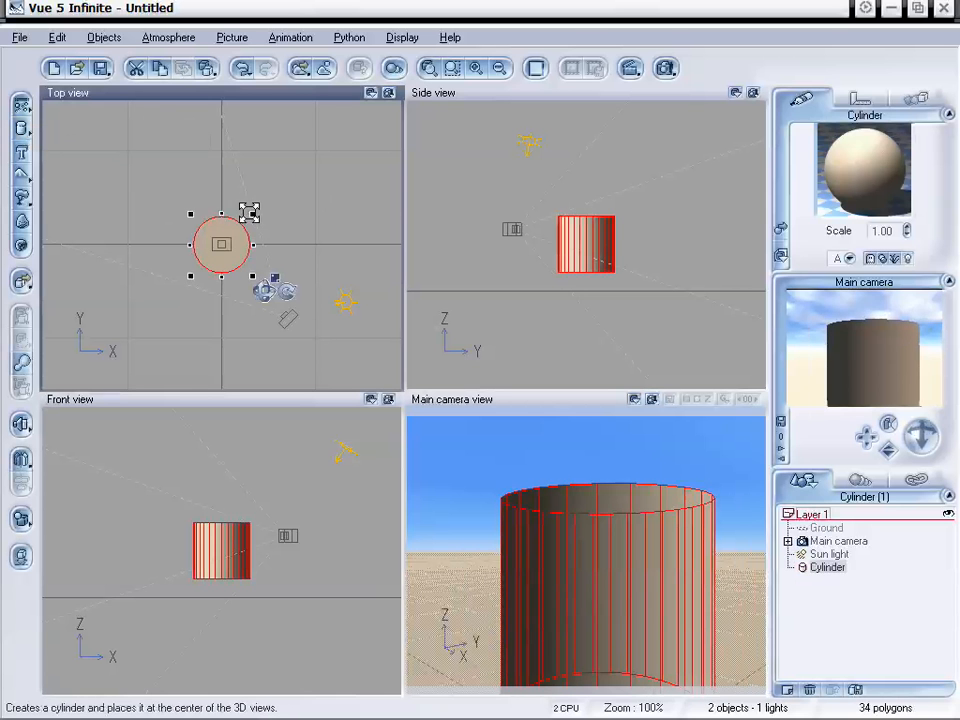
left_click_drag(250, 212, 232, 234)
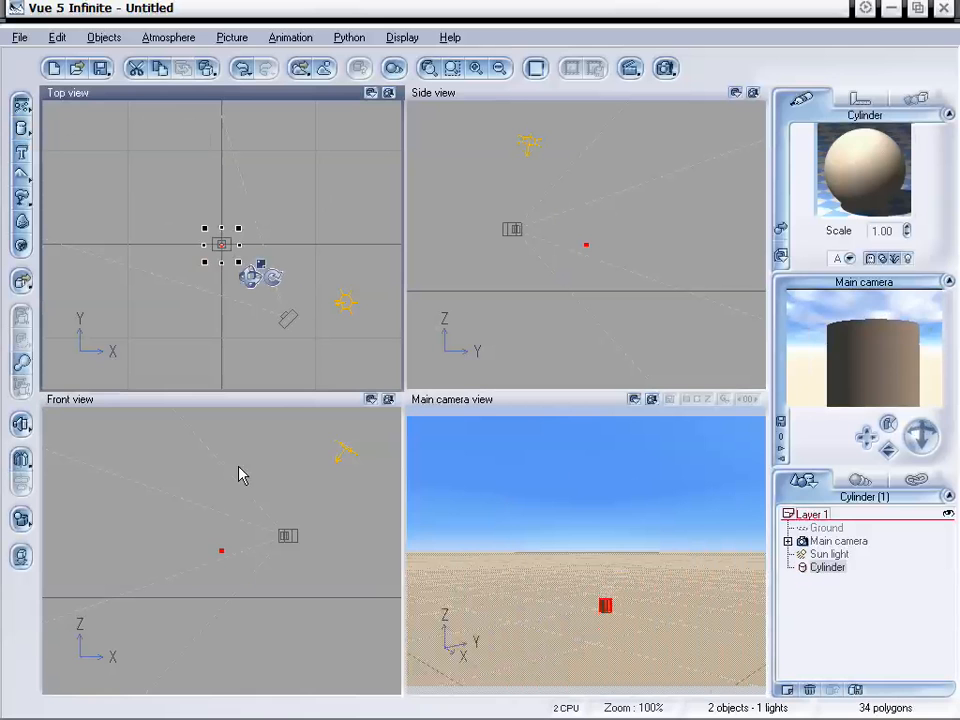
left_click(224, 551)
left_click_drag(221, 531, 221, 430)
left_click_drag(221, 506, 218, 524)
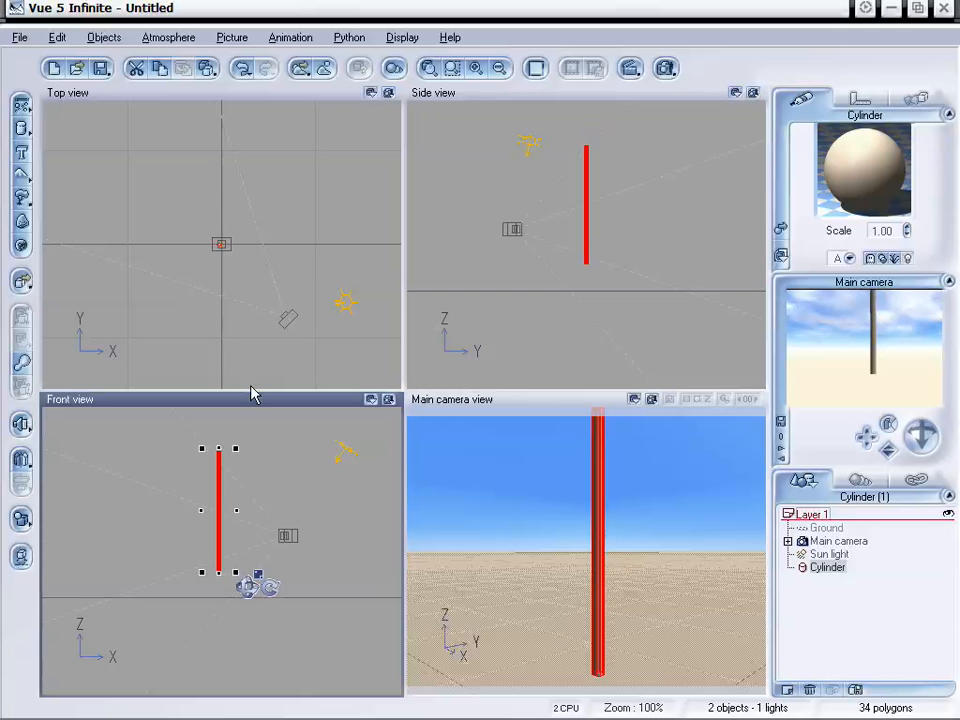
- Make the pole thinner, readjust its height and raise it above the ground
left_click(222, 244)
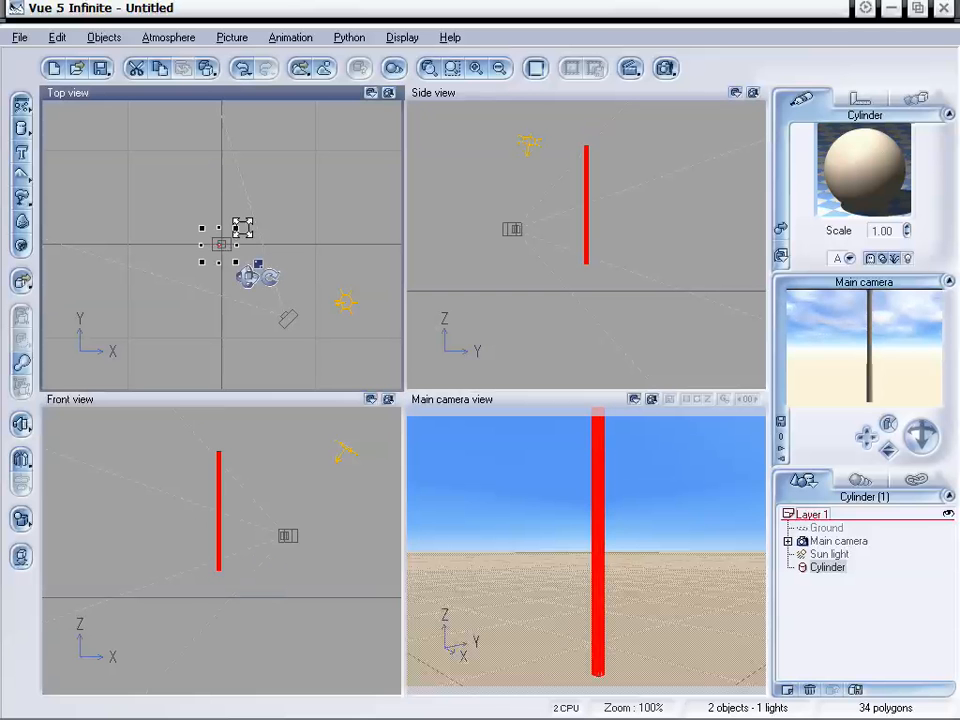
left_click_drag(232, 236, 234, 236)
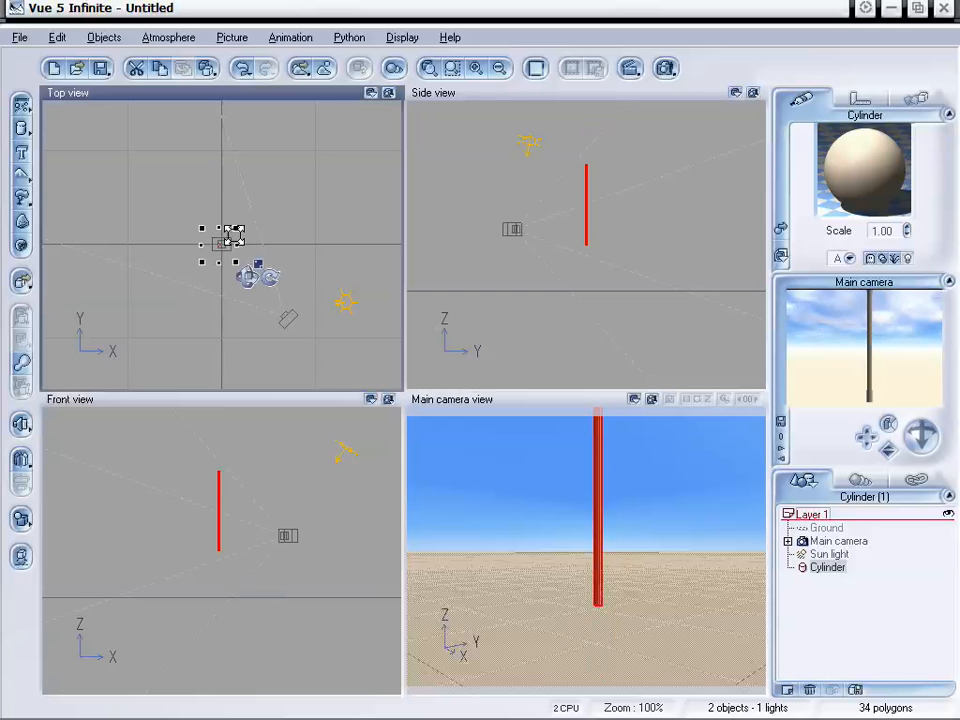
left_click(221, 533)
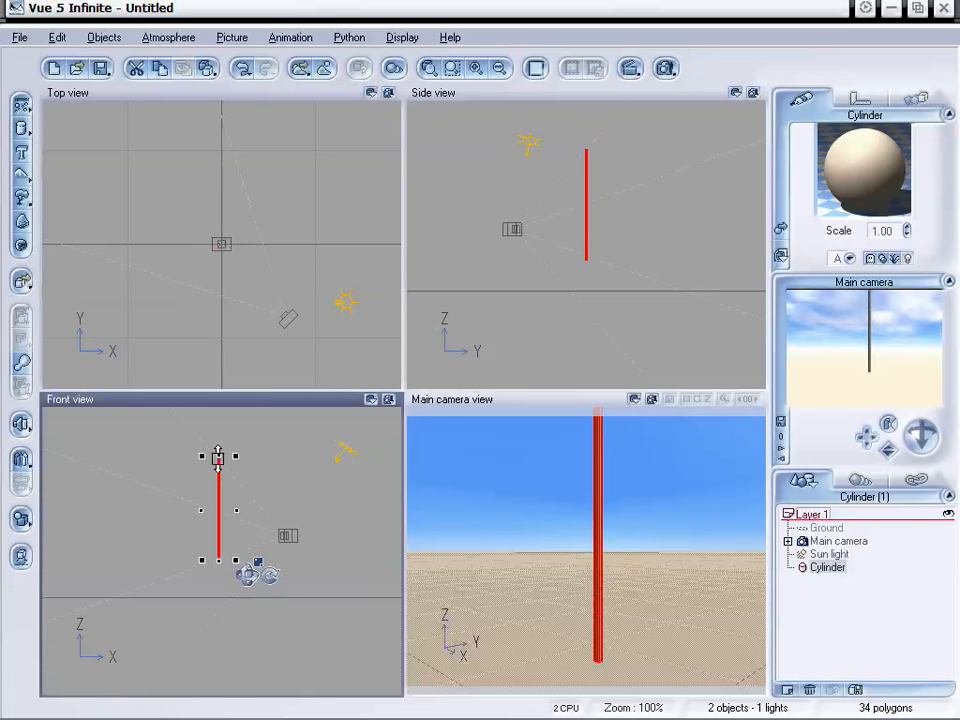
left_click_drag(221, 484, 231, 468)
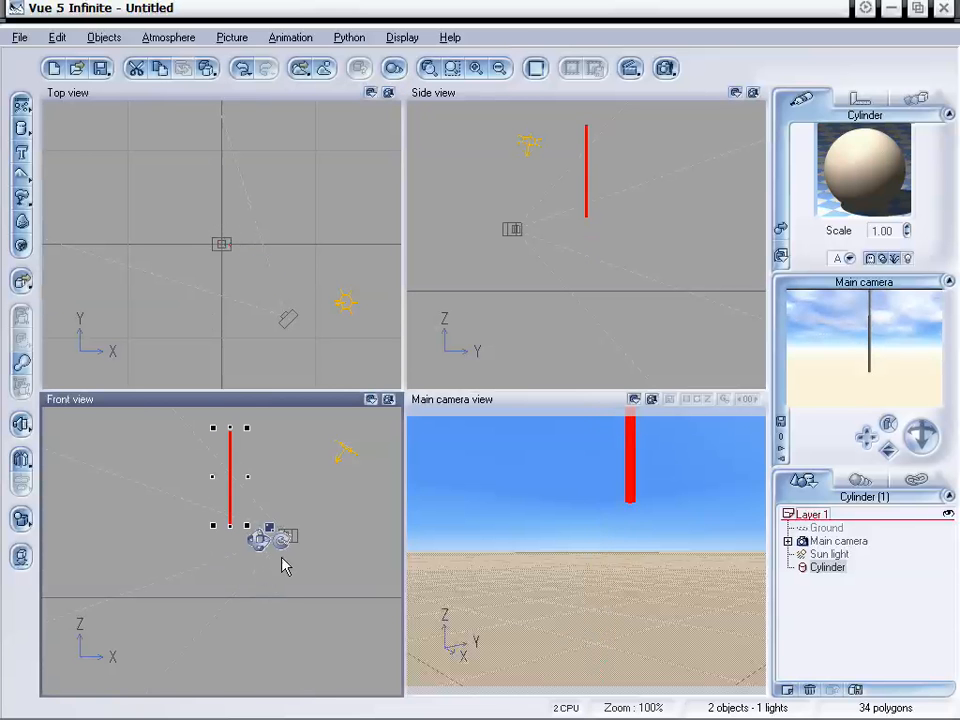
- Tilt the pole 12° in the front view and rotate it about 21.4° in the top view
left_click_drag(276, 542, 286, 534)
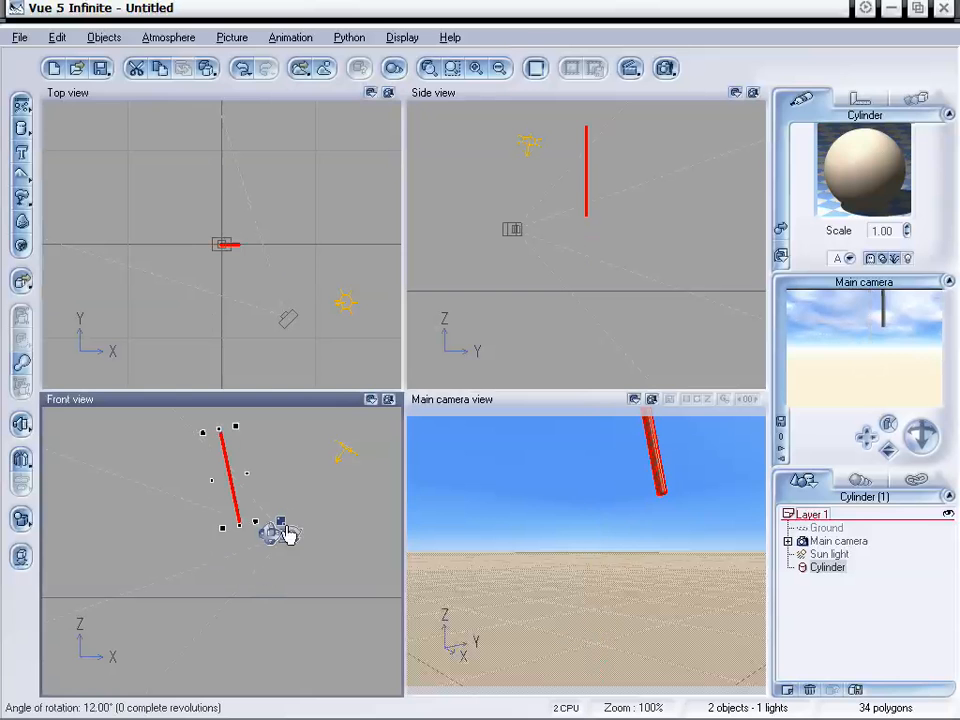
left_click(245, 254)
left_click(291, 296)
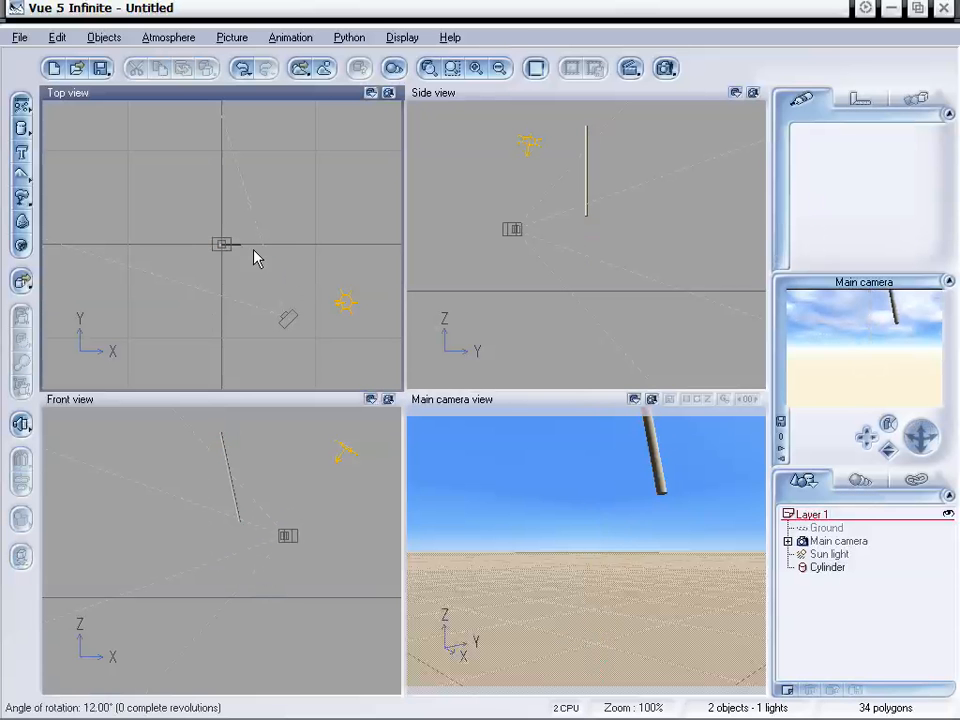
left_click_drag(180, 210, 290, 260)
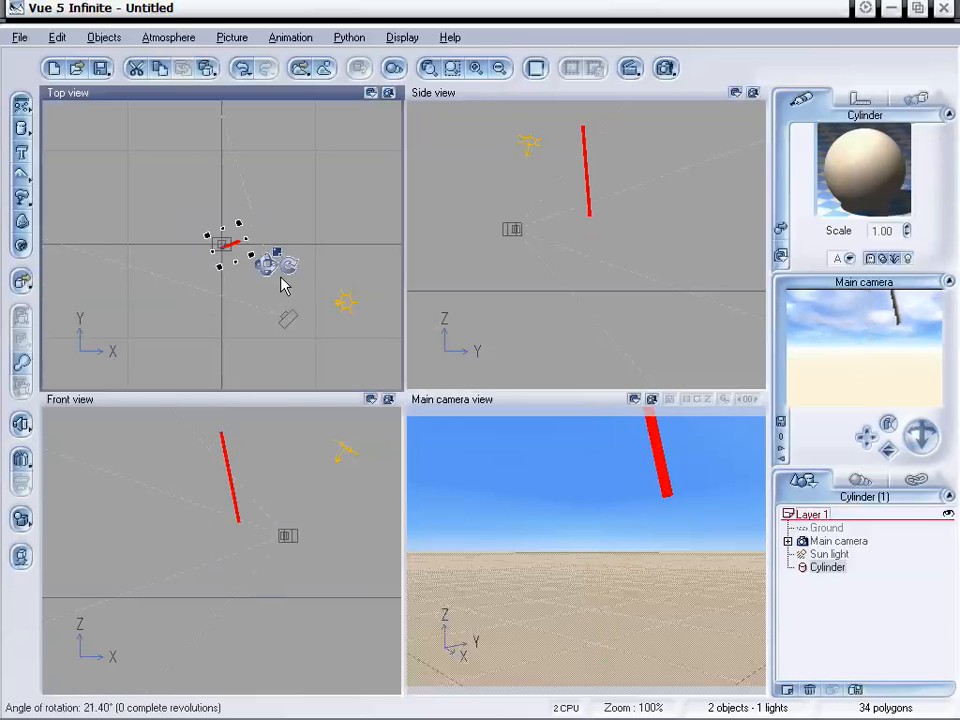
- Duplicate the tilted cylinder, place the copy below it and rotate the copy about -29.6° in the front view
key("ctrl+c")
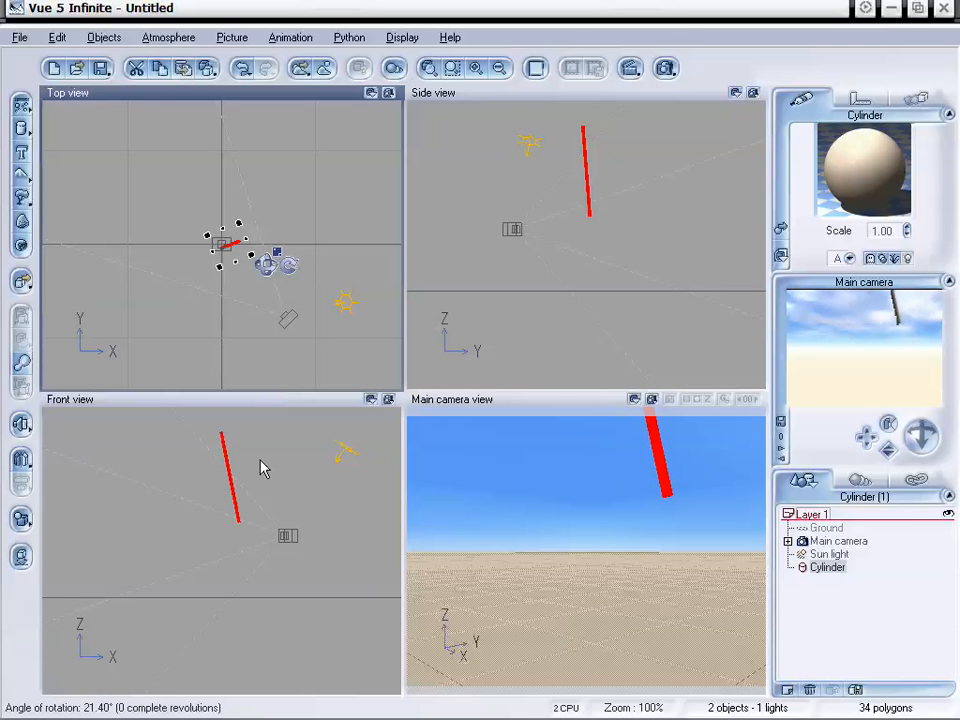
key("ctrl+v")
left_click_drag(238, 492, 251, 567)
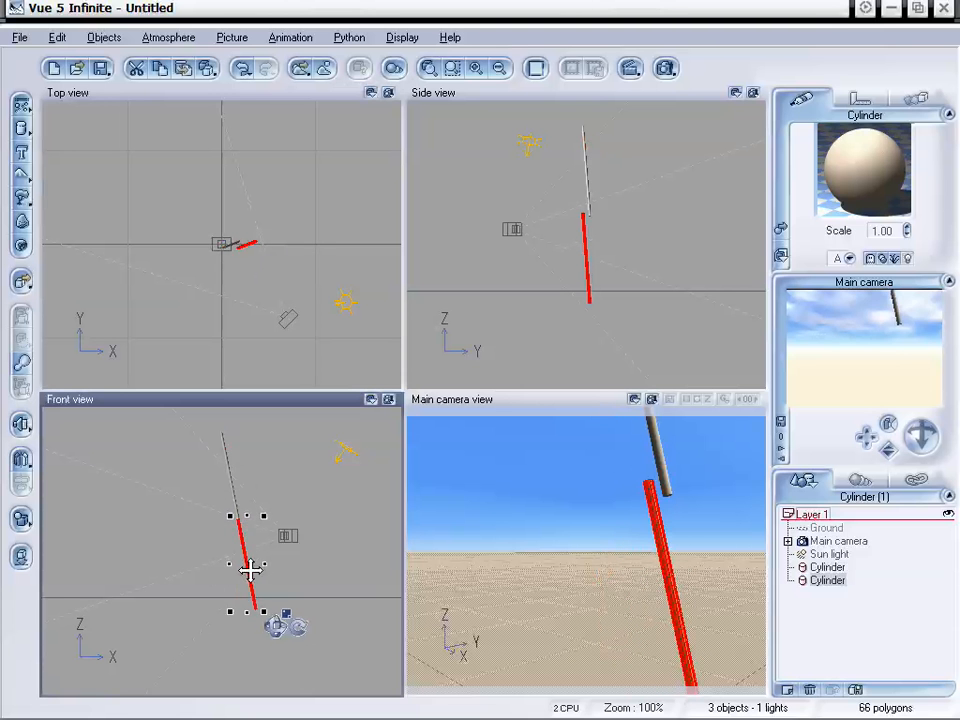
left_click_drag(295, 638, 257, 631)
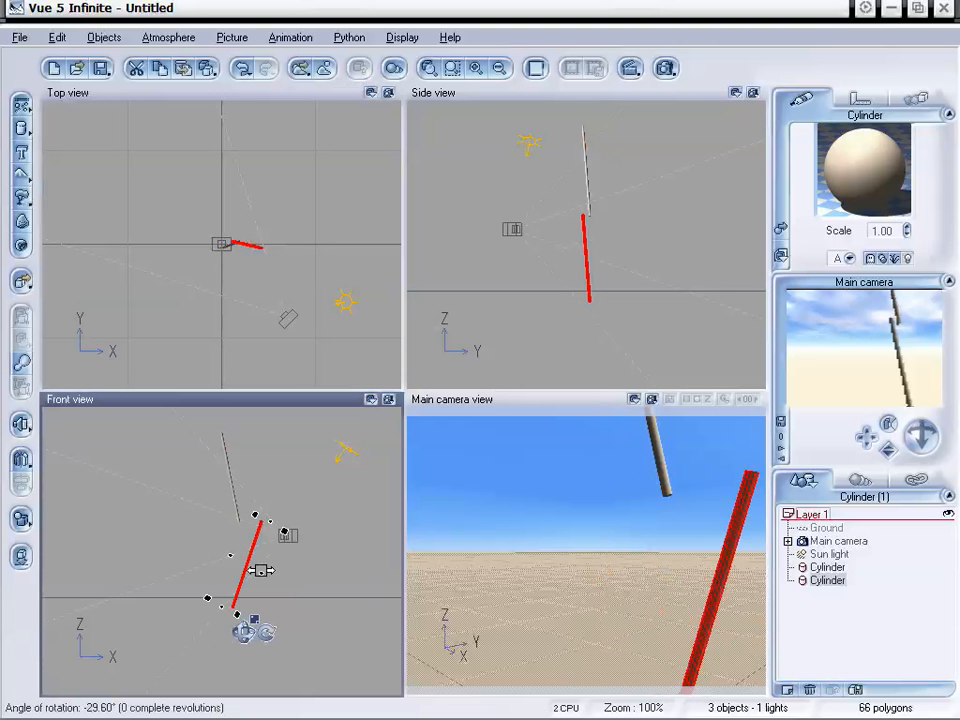
- Move the lower cylinder so its upper end meets the lower end of the first cylinder in both views
left_click_drag(254, 544, 234, 543)
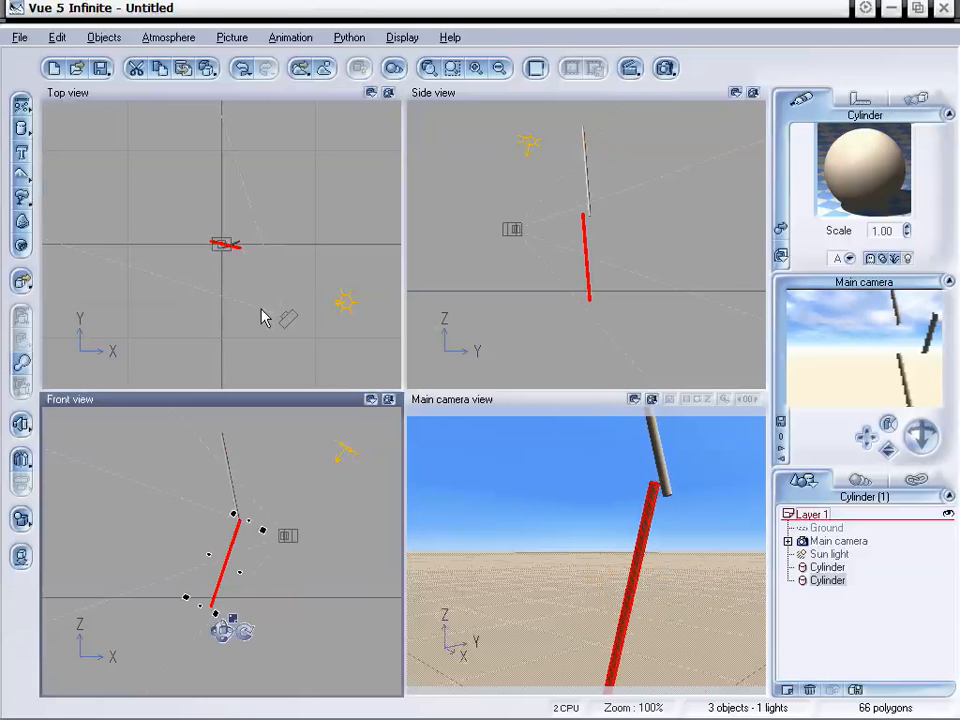
left_click(242, 253)
left_click_drag(242, 253, 237, 240)
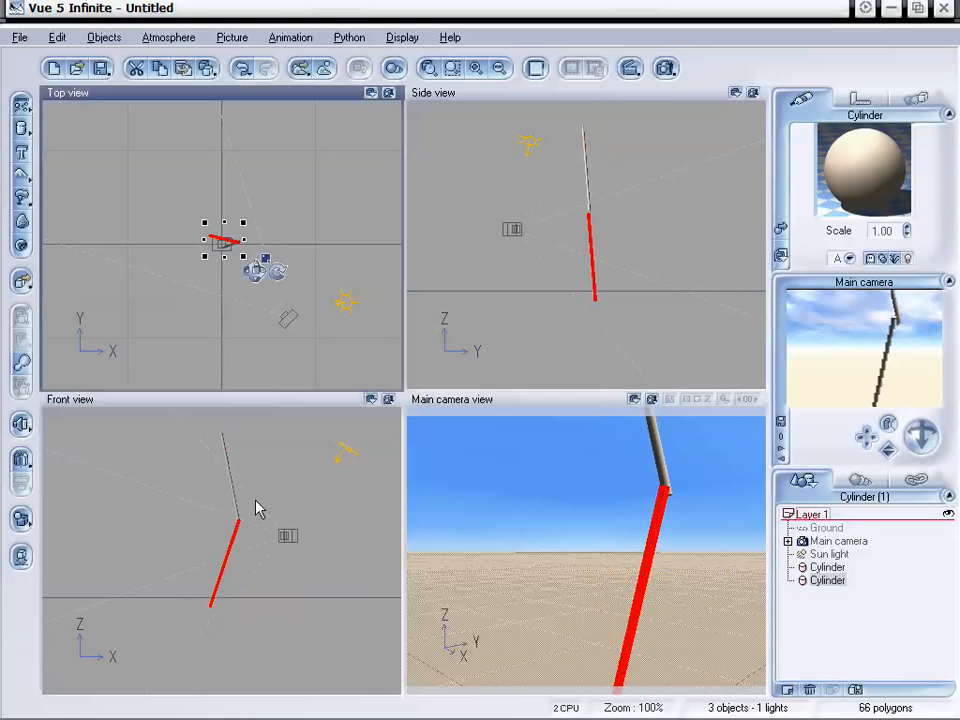
- Duplicate the upper cylinder above the chain, rotating the copy about -14.8° in the front view and -152.3° in the top view
left_click(249, 531)
left_click(231, 515)
left_click_drag(258, 497, 210, 476)
key("ctrl+d")
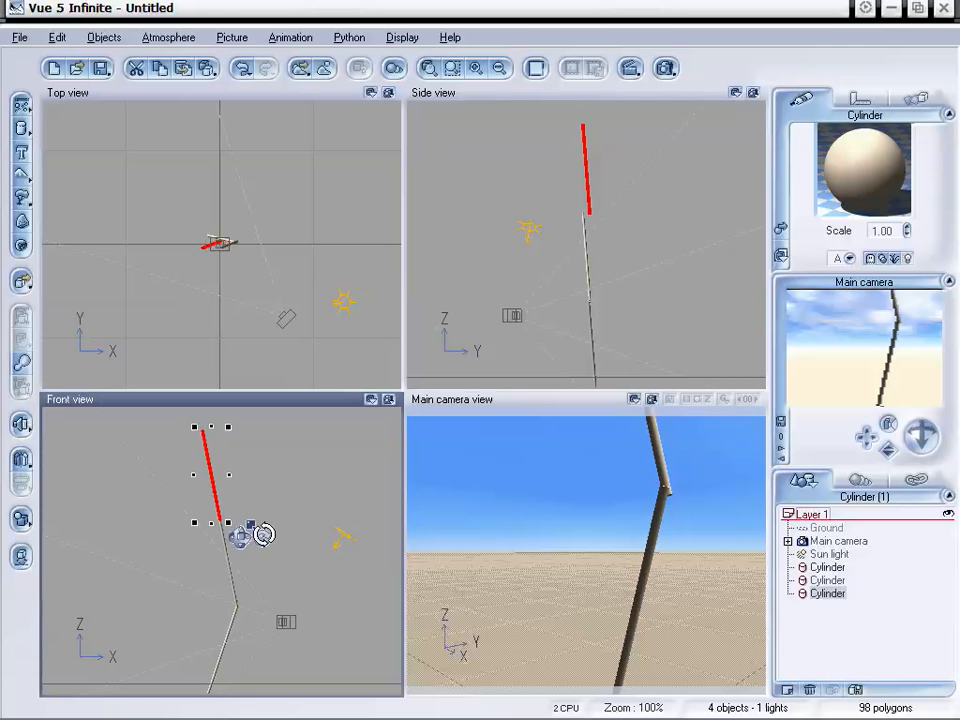
mouse_move(261, 534)
left_mouse_down()
mouse_move(236, 553)
mouse_move(247, 542)
left_mouse_up()
left_click(210, 243)
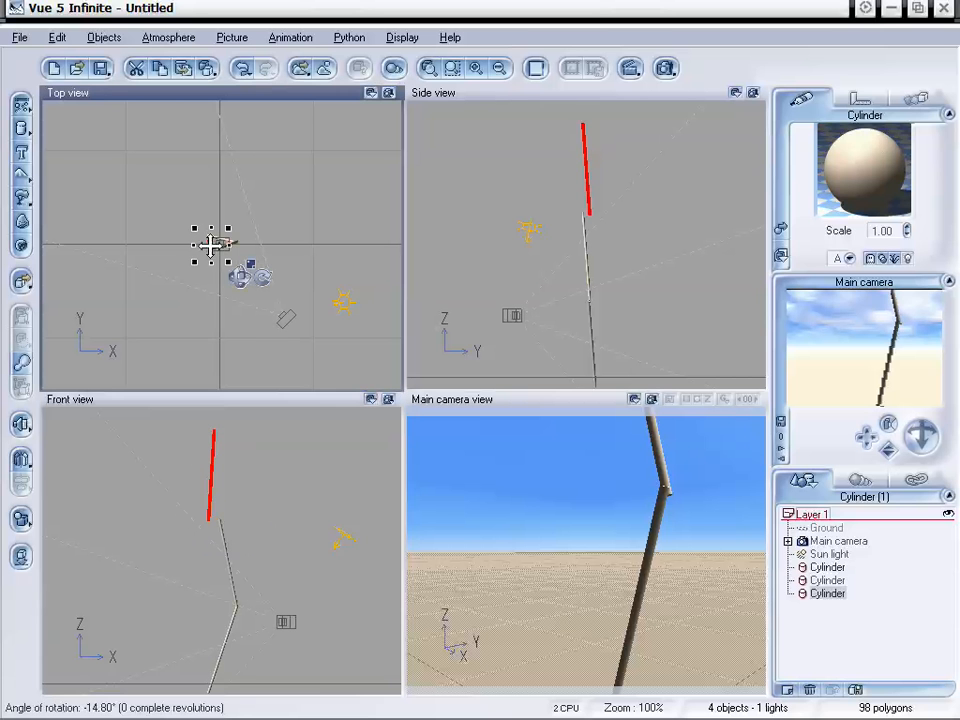
left_click_drag(264, 285, 27, 220)
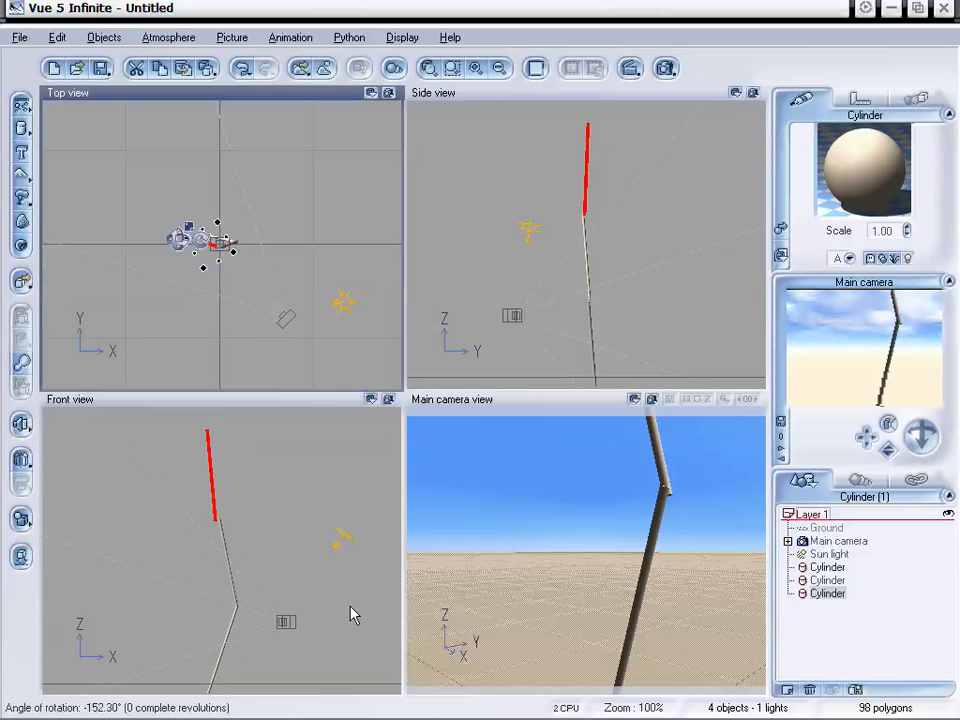
- Align the third cylinder's lower end with the top of the chain and shorten it to roughly half its length
left_click(217, 499)
left_click_drag(219, 498, 217, 500)
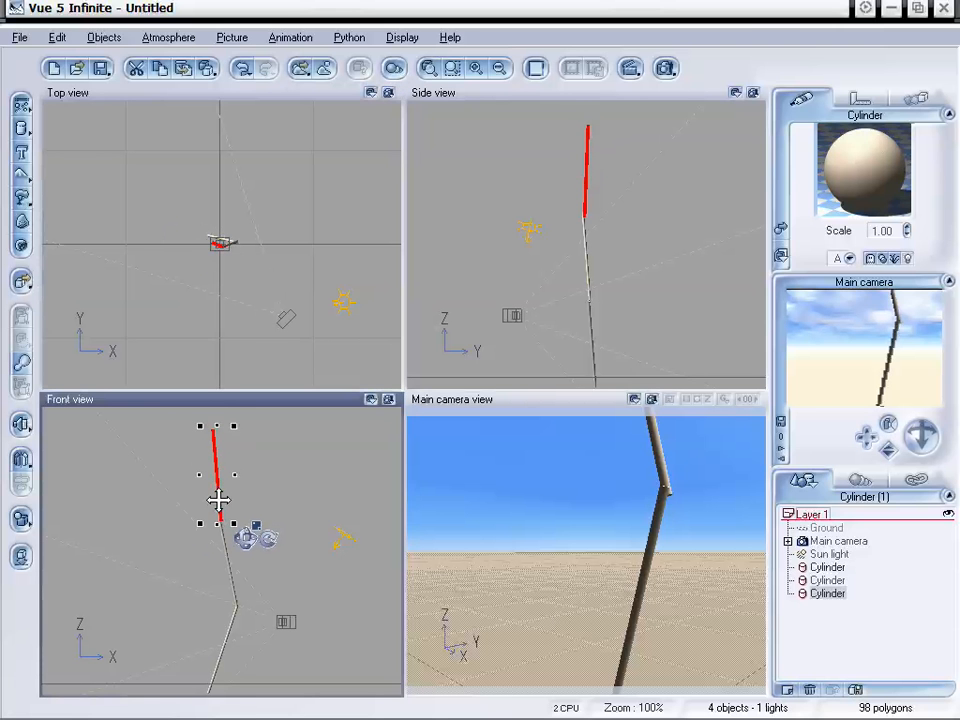
left_click(589, 196)
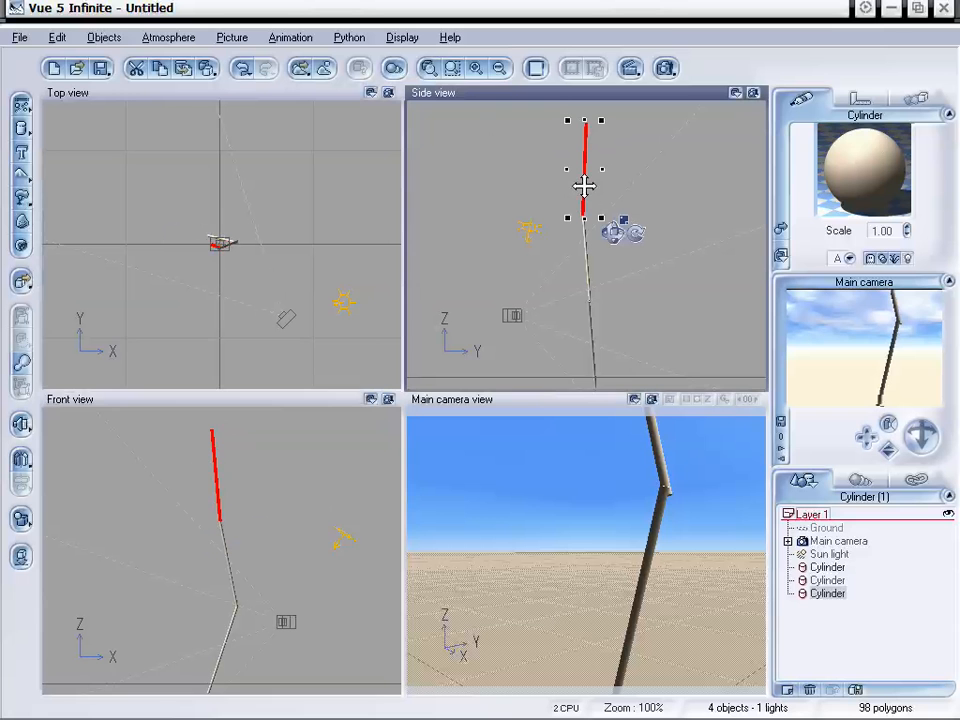
left_click(214, 475)
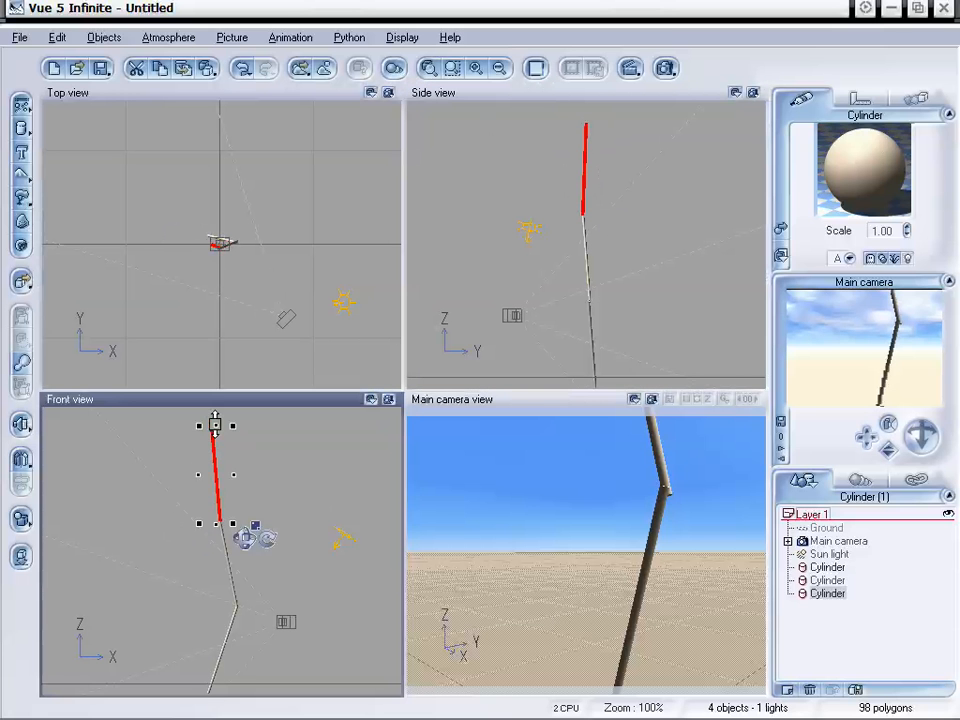
left_click_drag(214, 422, 217, 485)
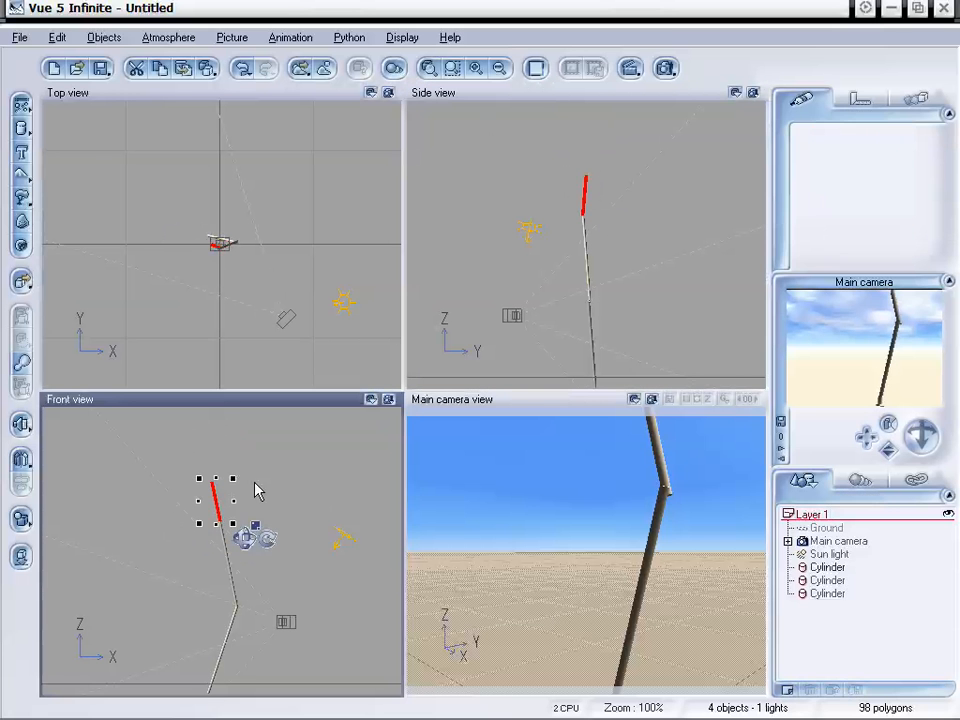
left_click(250, 515)
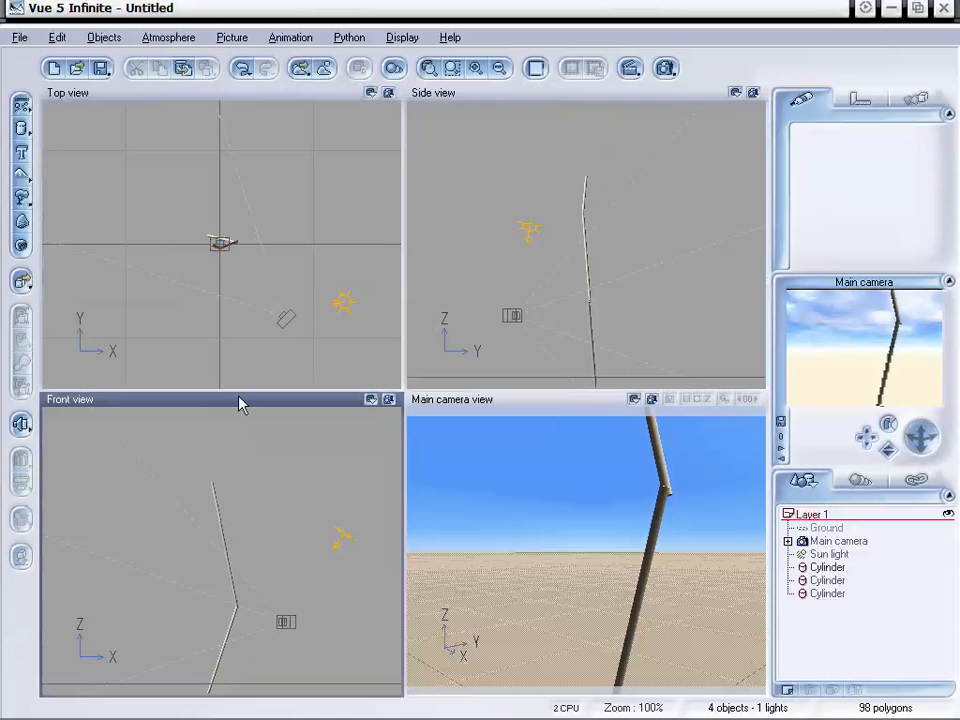
- Frame the whole chain in the main camera and merge the three cylinders into a metablob
left_click_drag(889, 451, 867, 437)
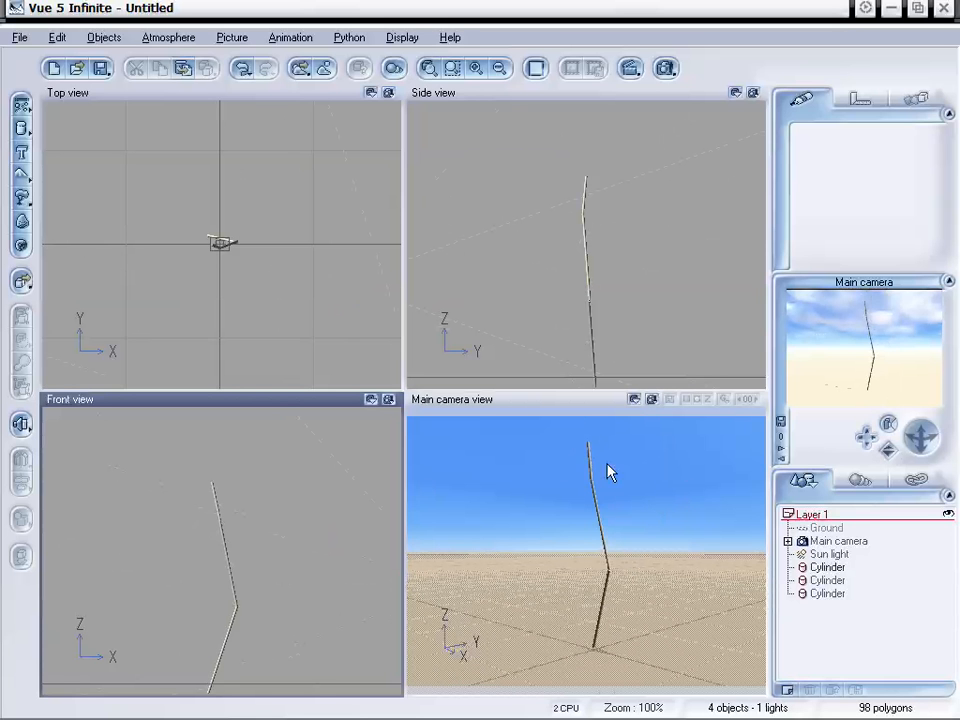
left_click(834, 568)
left_click(836, 595, "shift")
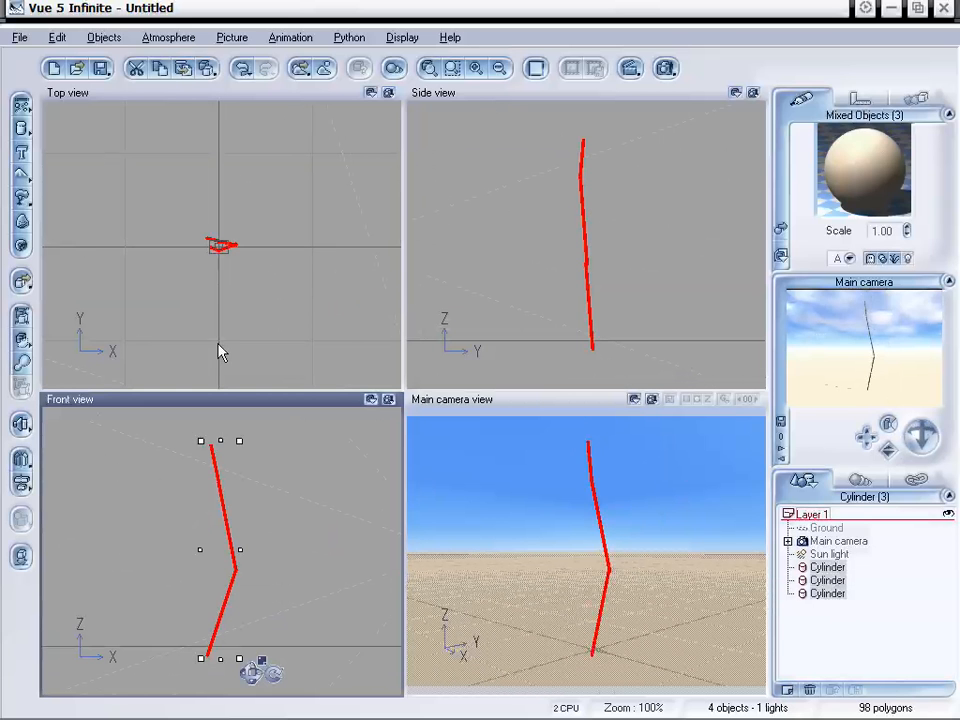
left_click(21, 362)
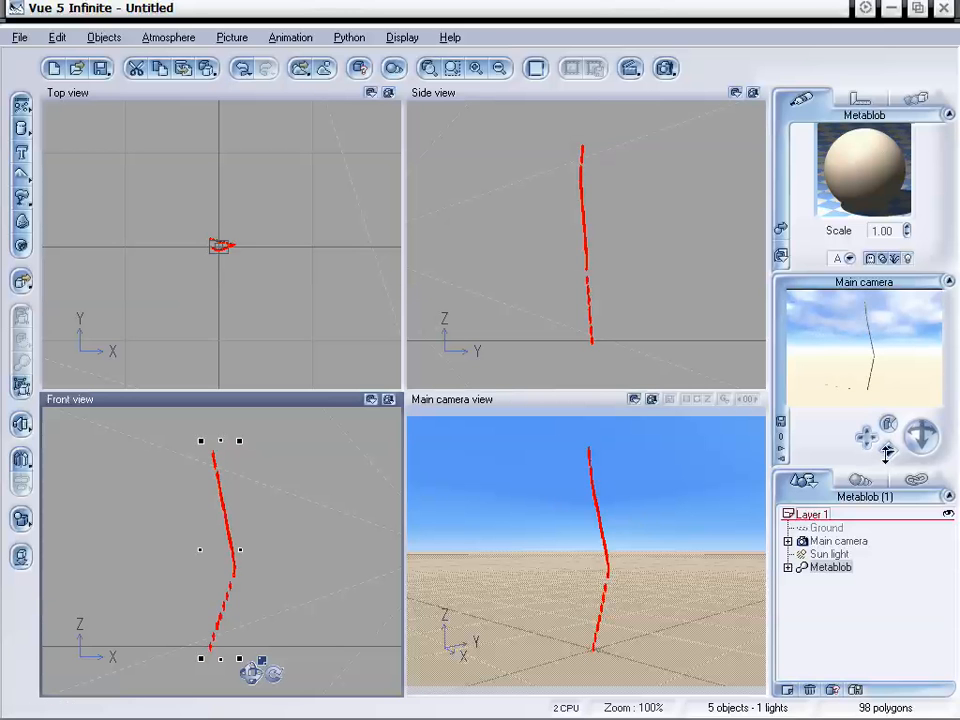
- Move the camera closer to the metablob and render the main camera view
left_click_drag(886, 454, 888, 453)
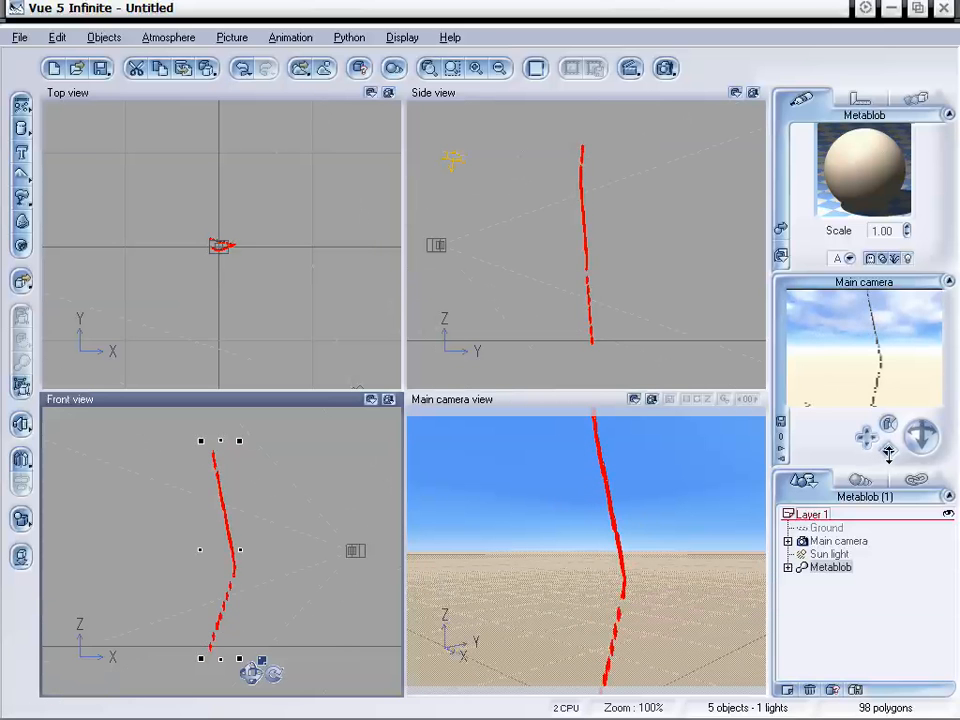
left_click(665, 67)
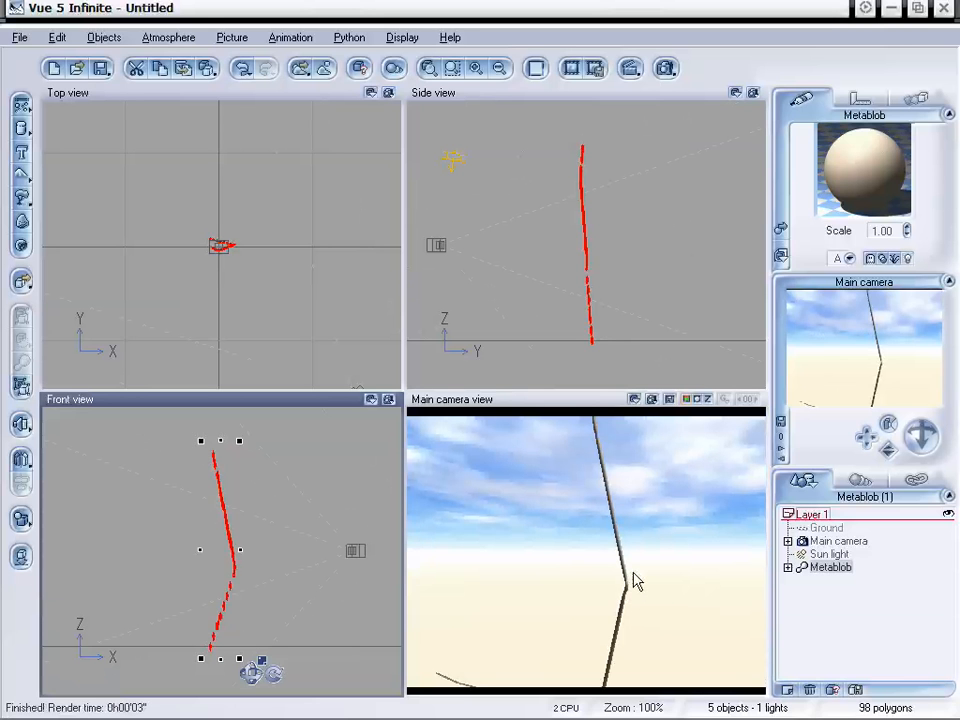
- Undo the closer camera placement and delete the metablob from the scene
key("ctrl+z")
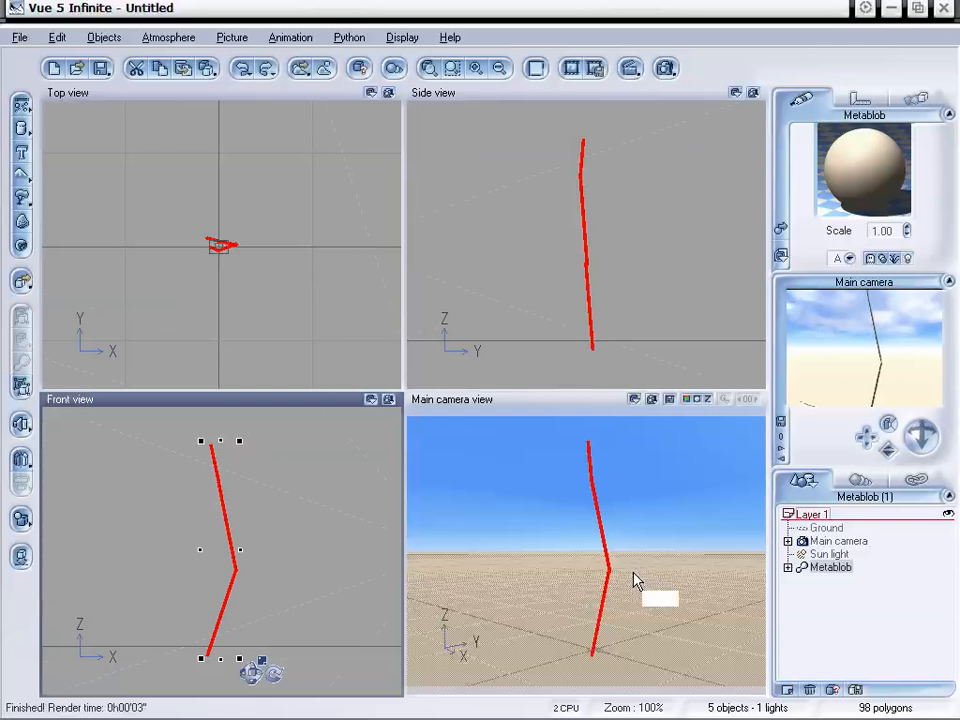
key("ctrl+y")
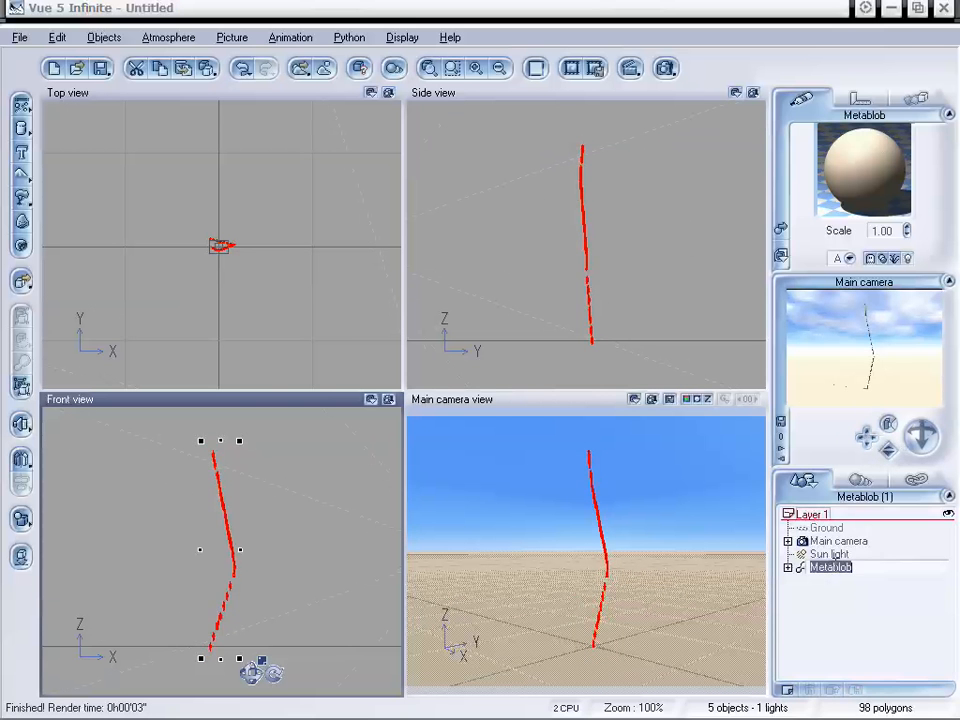
left_click(826, 589)
left_click(827, 569)
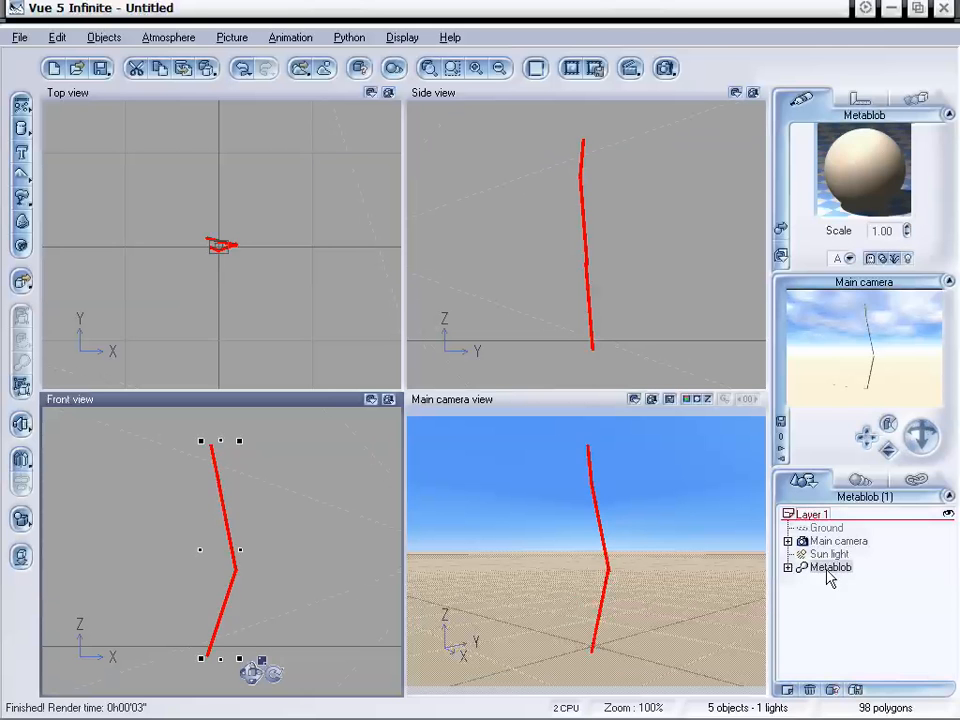
key("Delete")
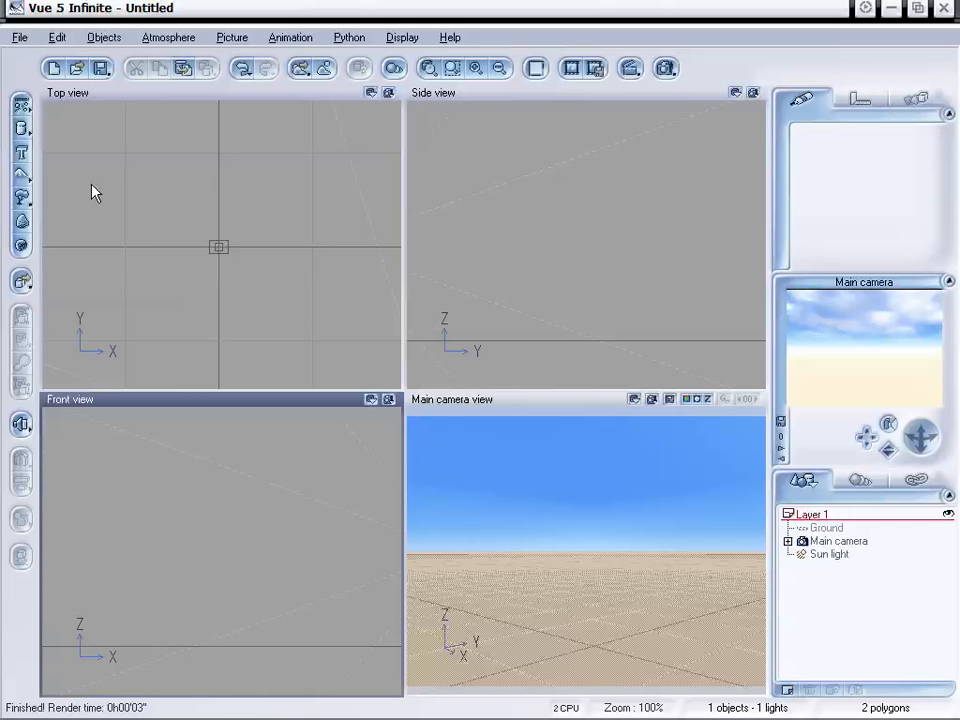
- Load the Large Dead Tree plant species and add it to the scene
right_click(24, 198)
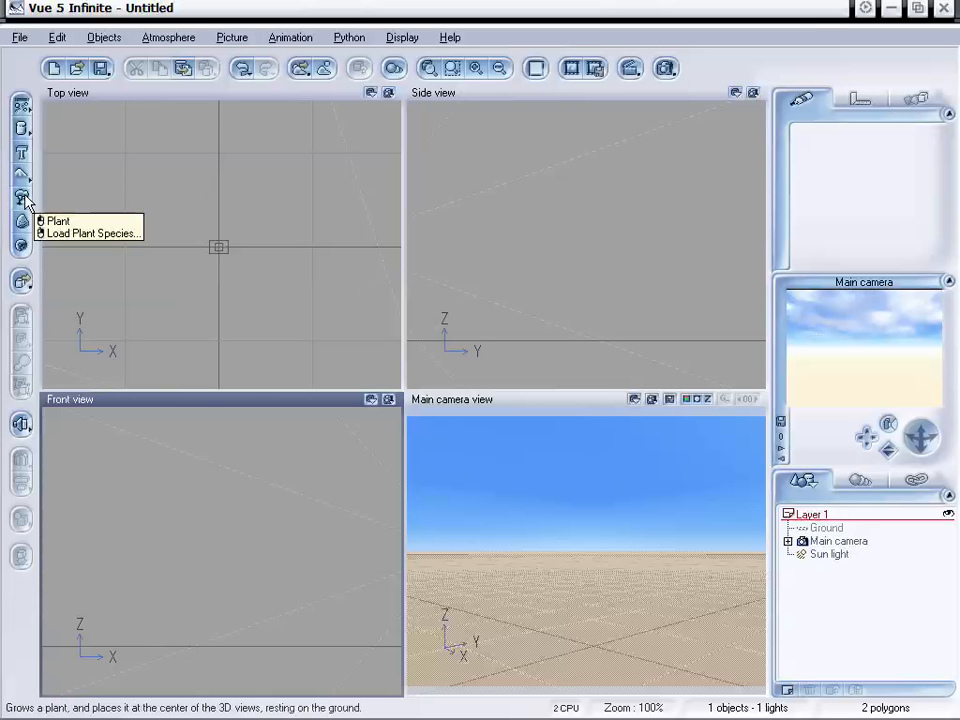
left_click(21, 199)
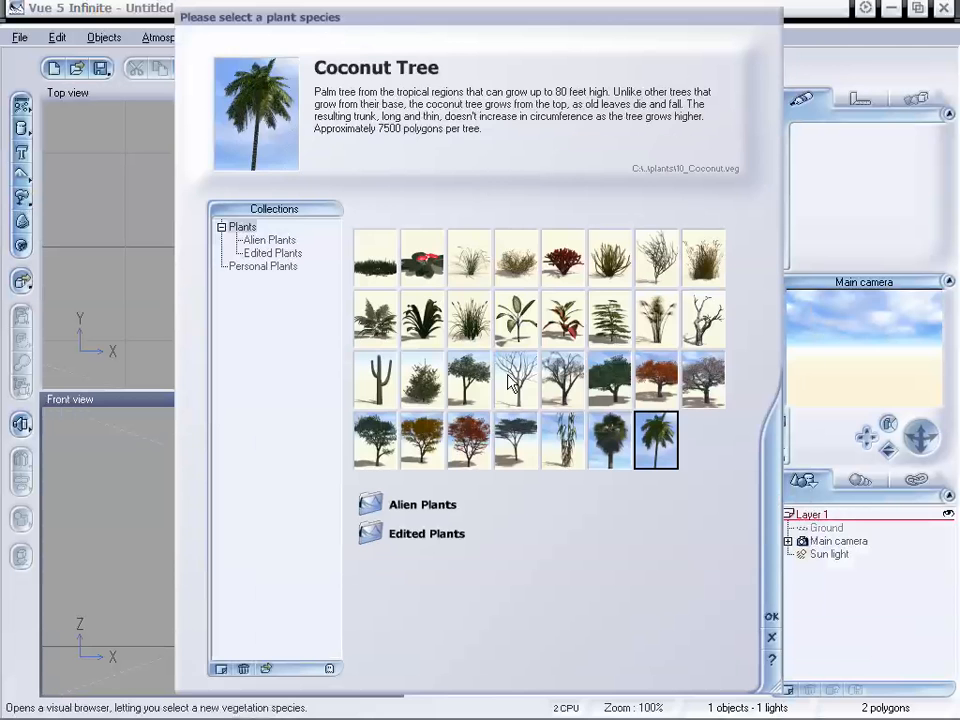
left_click(512, 380)
left_click(771, 617)
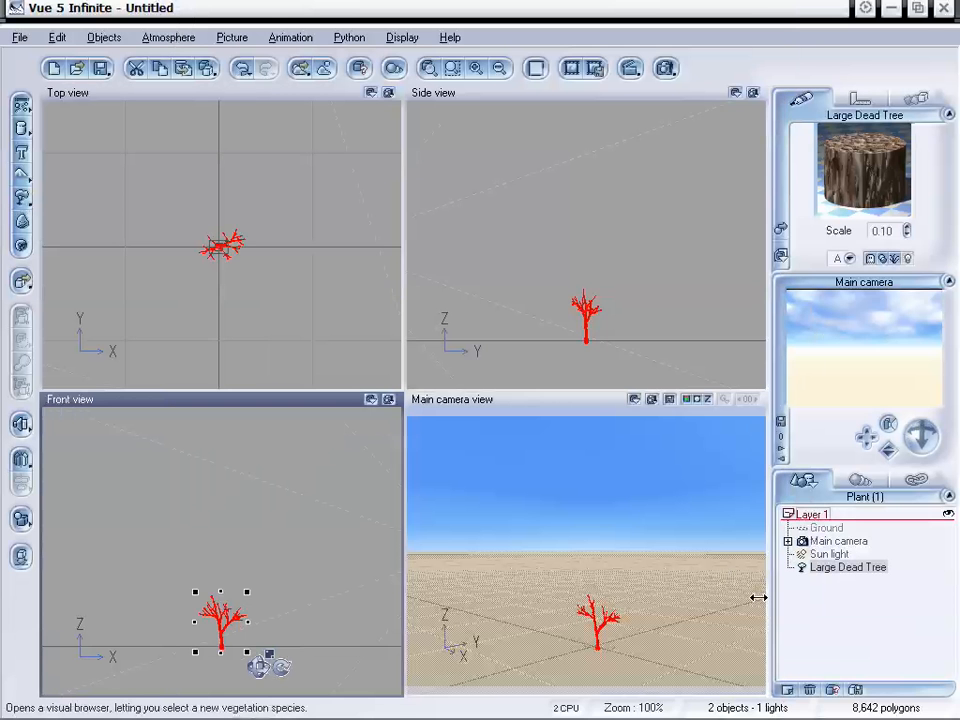
- Turn the dead tree upside down by rotating it -180° in the front view, and raise it above the ground
left_click(476, 67)
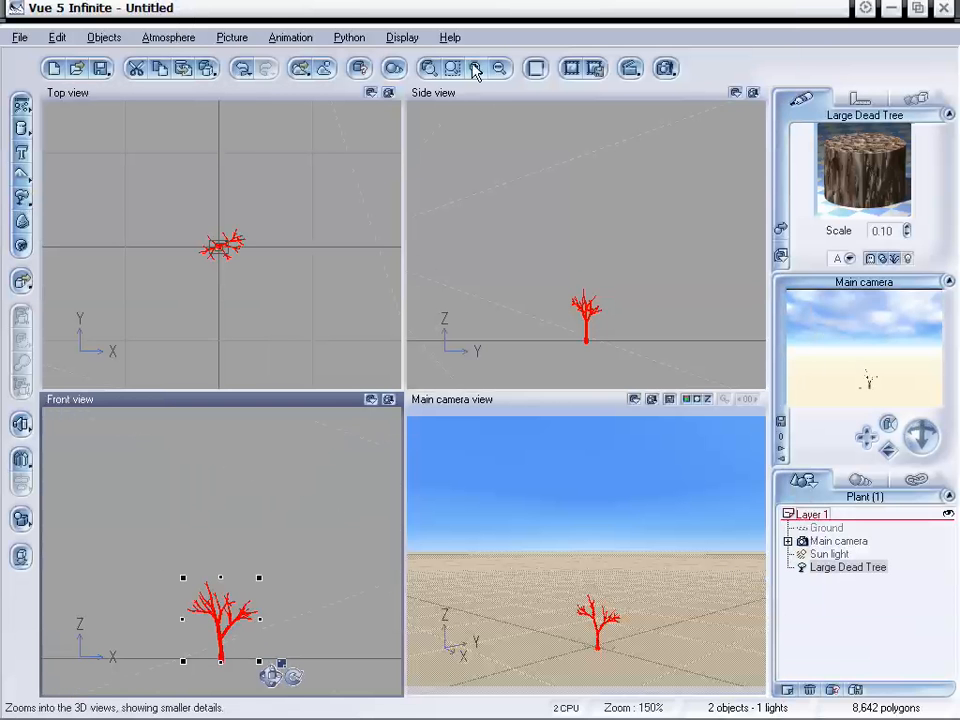
right_click_drag(275, 475, 267, 446)
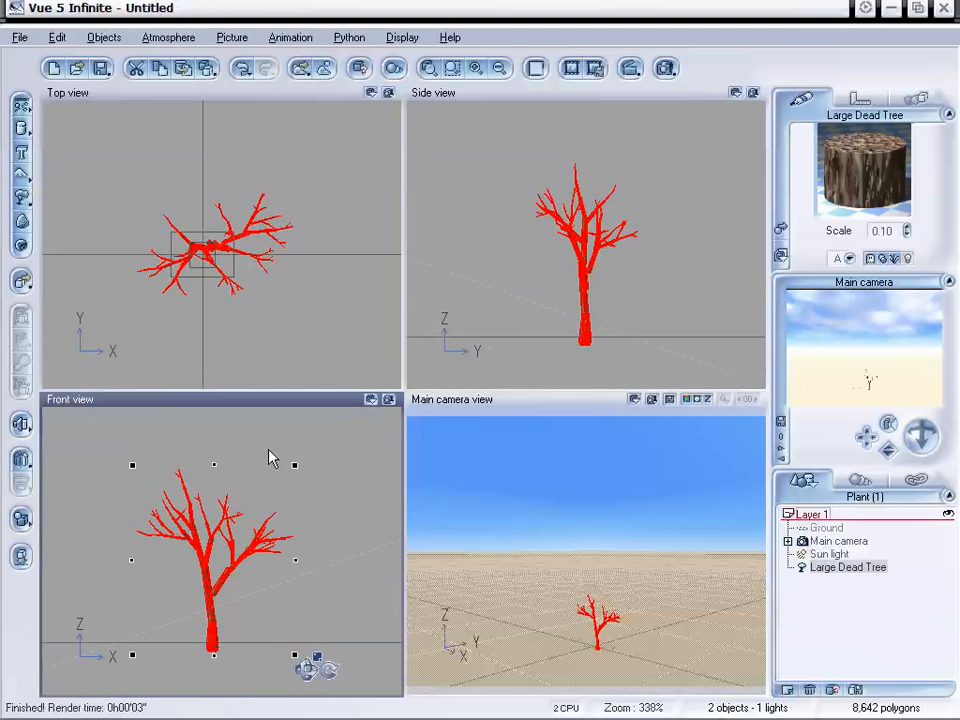
right_click_drag(668, 661, 649, 576)
left_click_drag(888, 450, 888, 410)
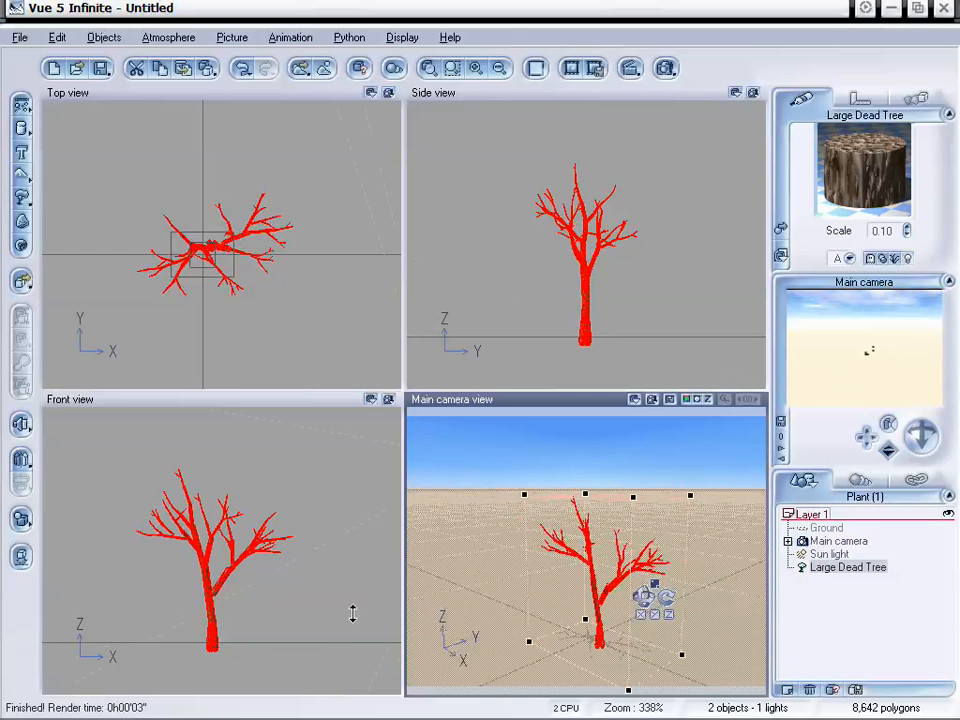
left_click(236, 555)
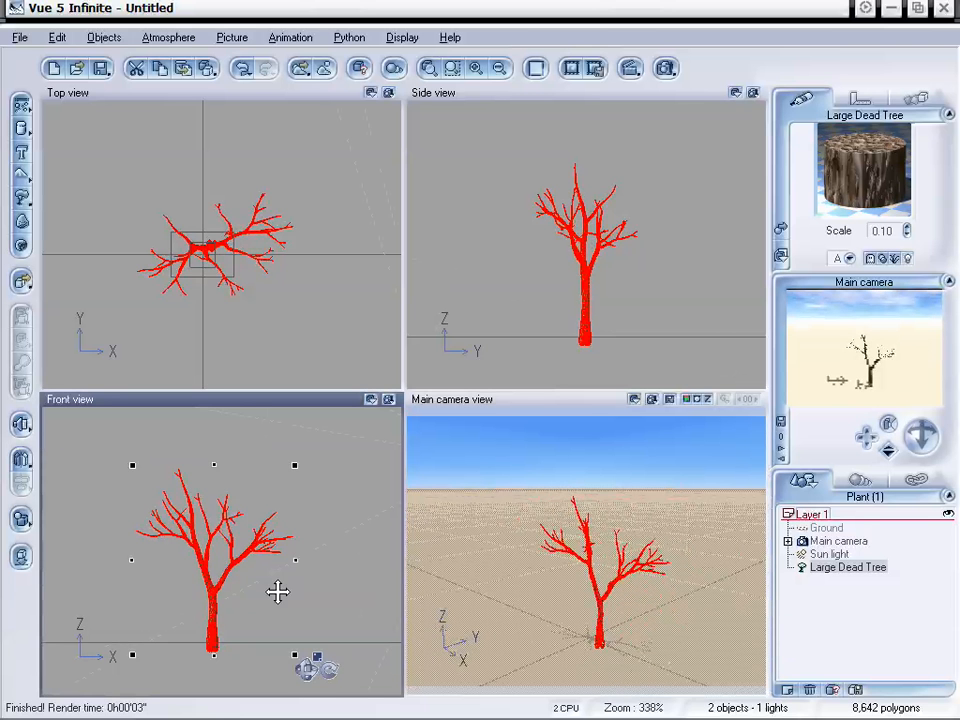
left_click_drag(333, 671, 154, 626)
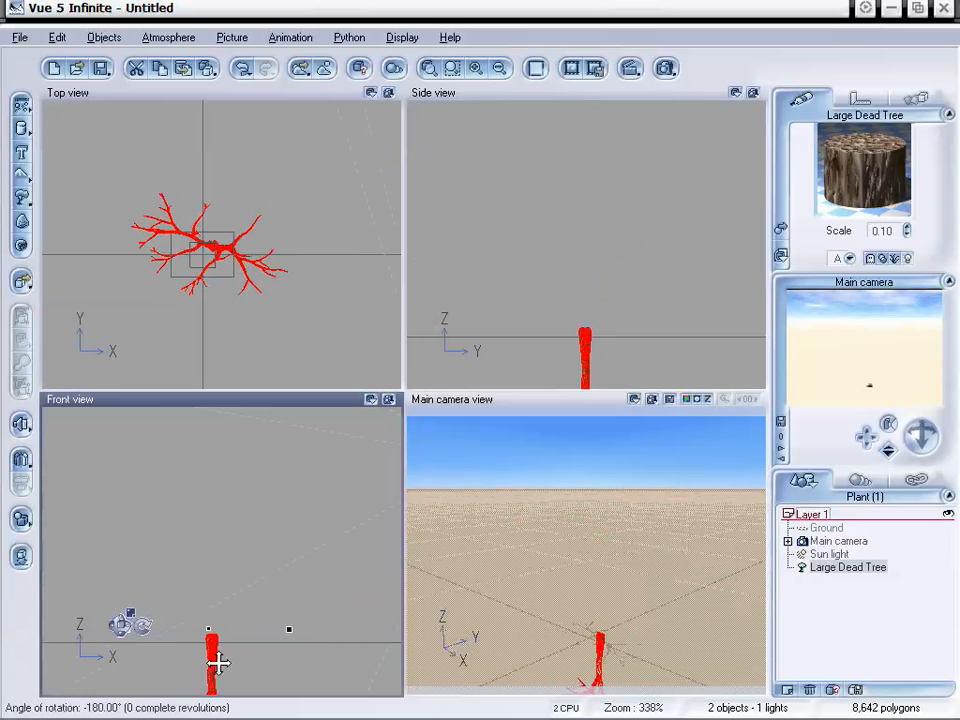
left_click_drag(216, 662, 225, 445)
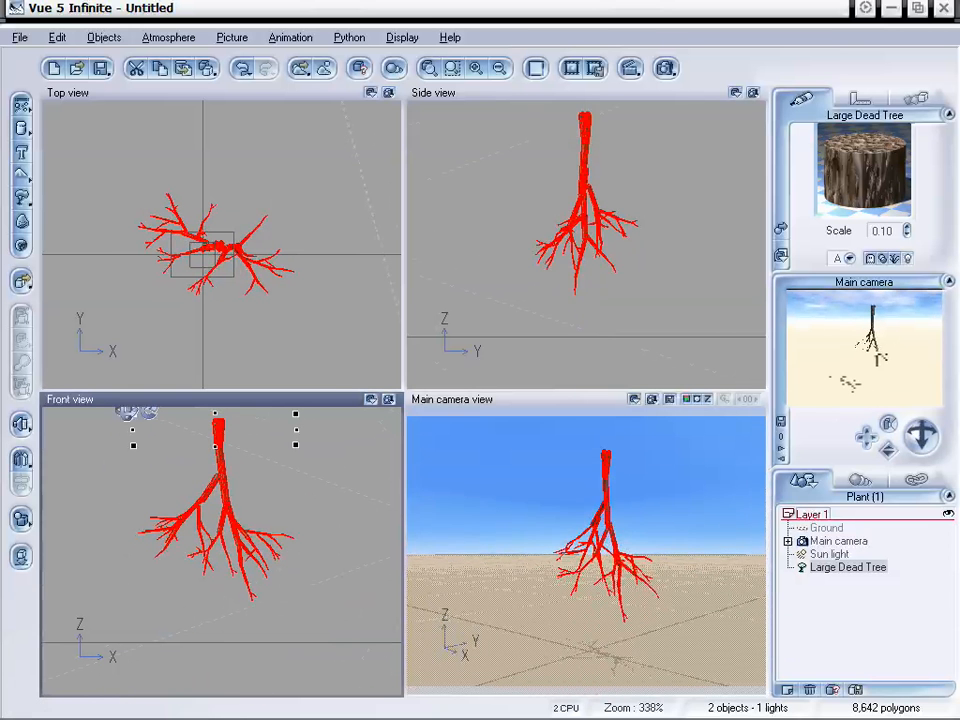
- Scale the inverted tree up to roughly twice its size and reposition it higher in the main camera view
left_click(604, 482)
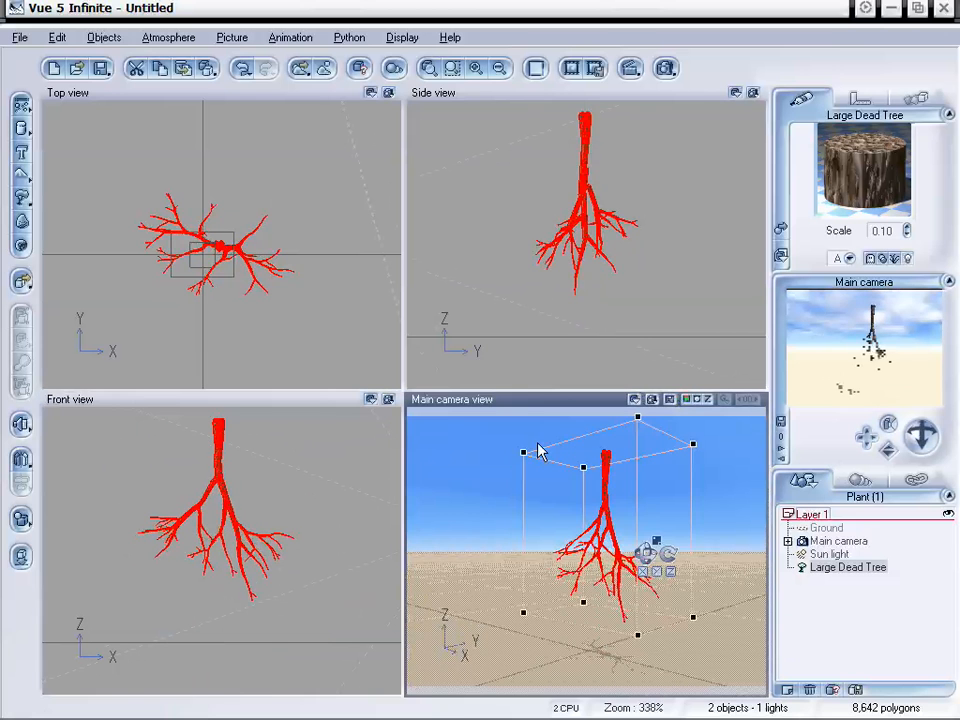
left_click_drag(521, 450, 615, 343)
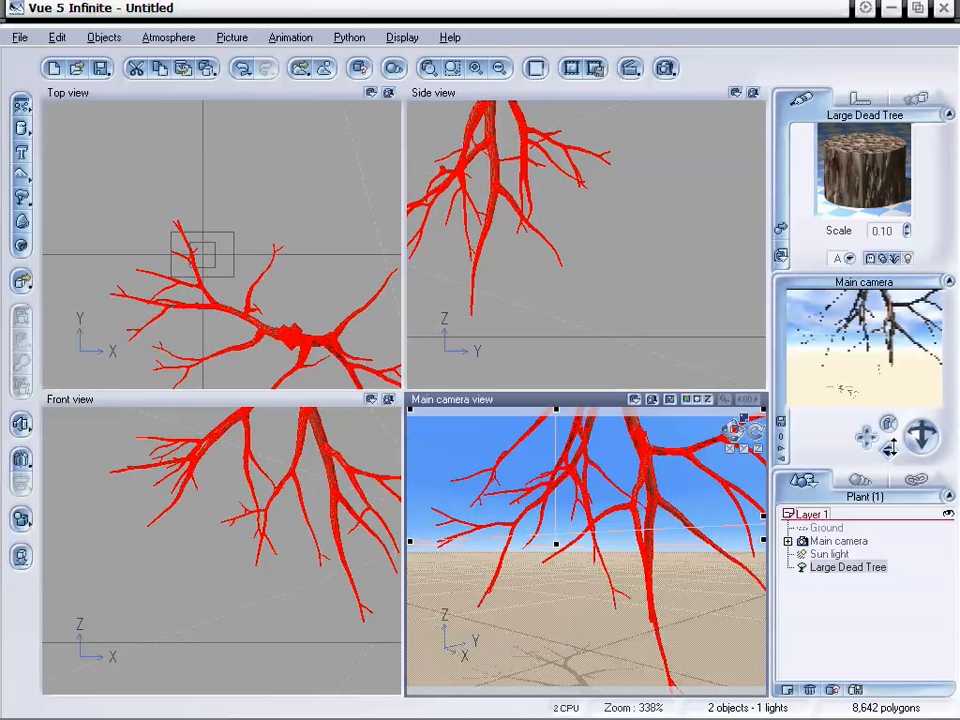
left_click_drag(889, 451, 889, 482)
left_click(581, 470)
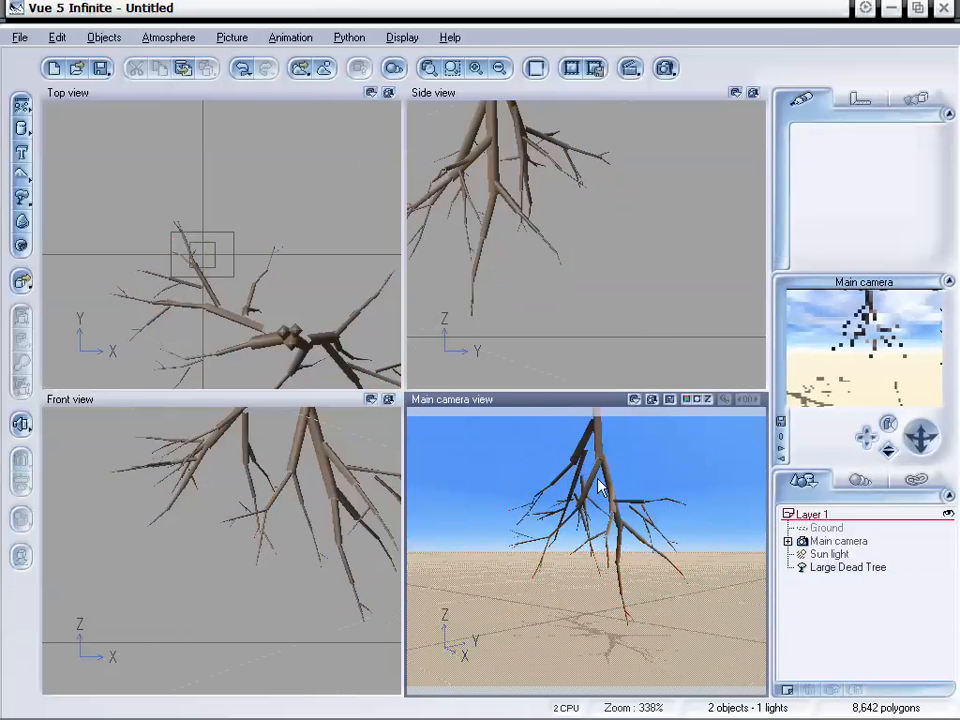
left_click_drag(581, 478, 620, 452)
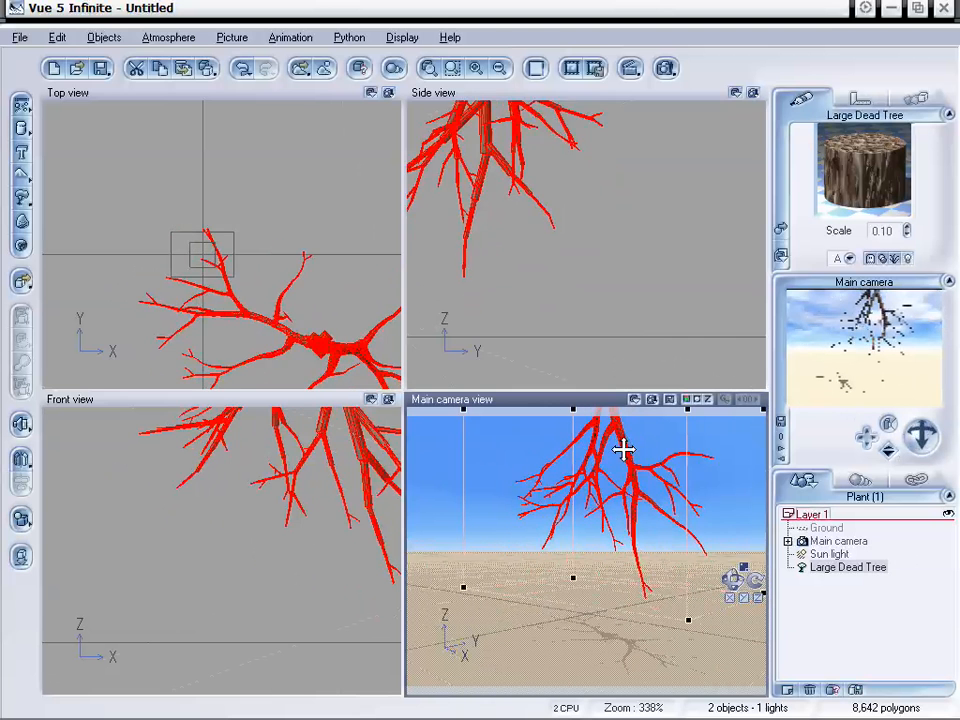
- Open the tree in the Plant Editor and set the Base subset's diameter and length to -100
double_click(620, 452)
left_click_drag(525, 133, 514, 142)
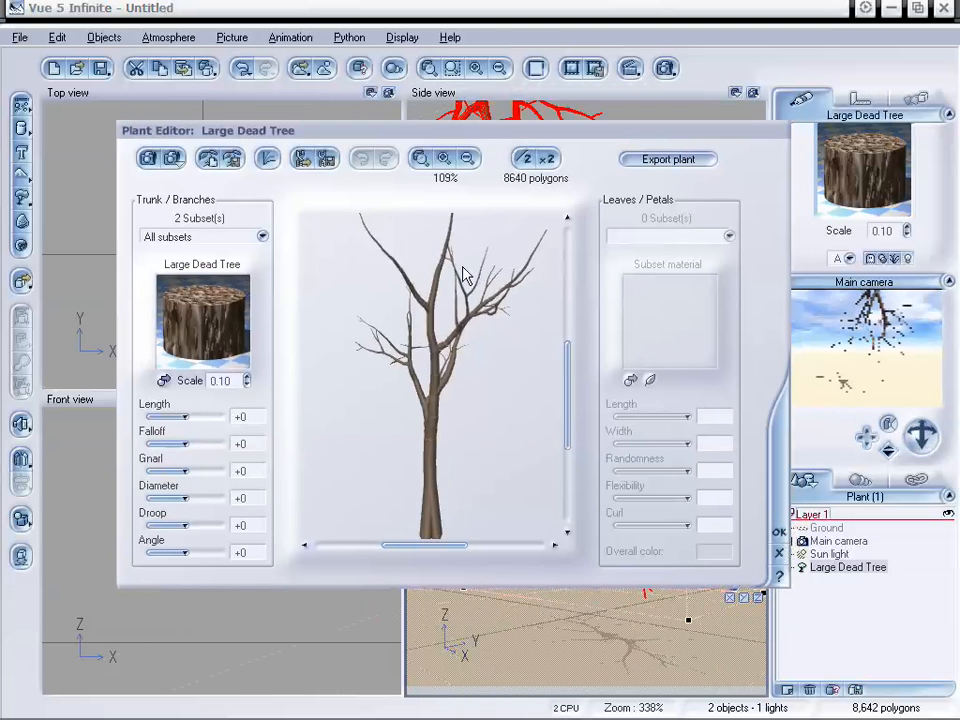
left_click_drag(461, 303, 451, 283)
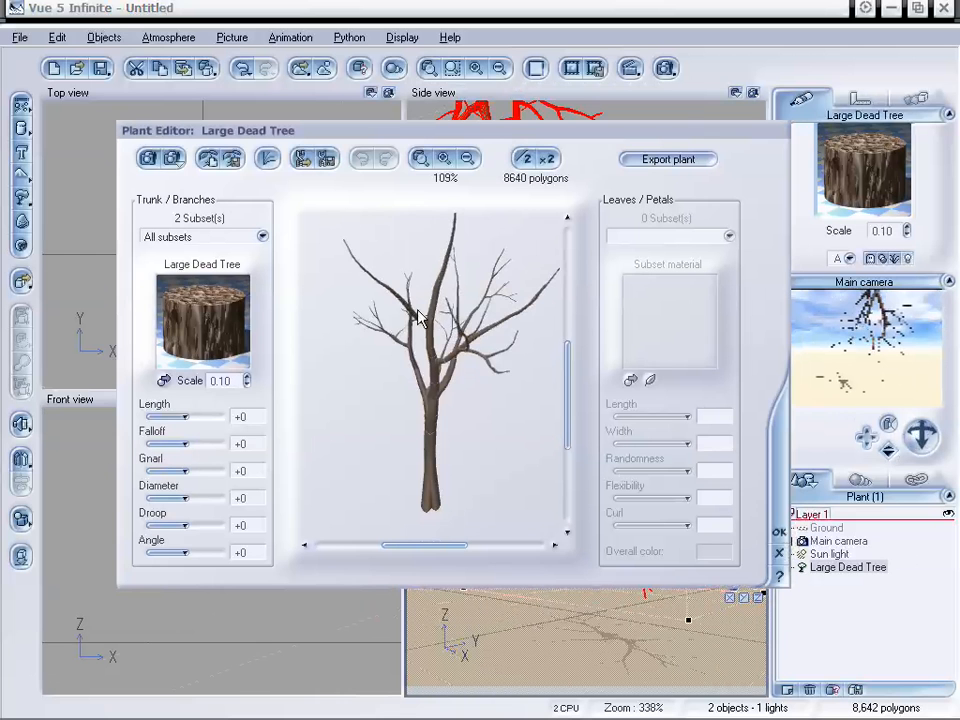
left_click_drag(460, 400, 459, 428)
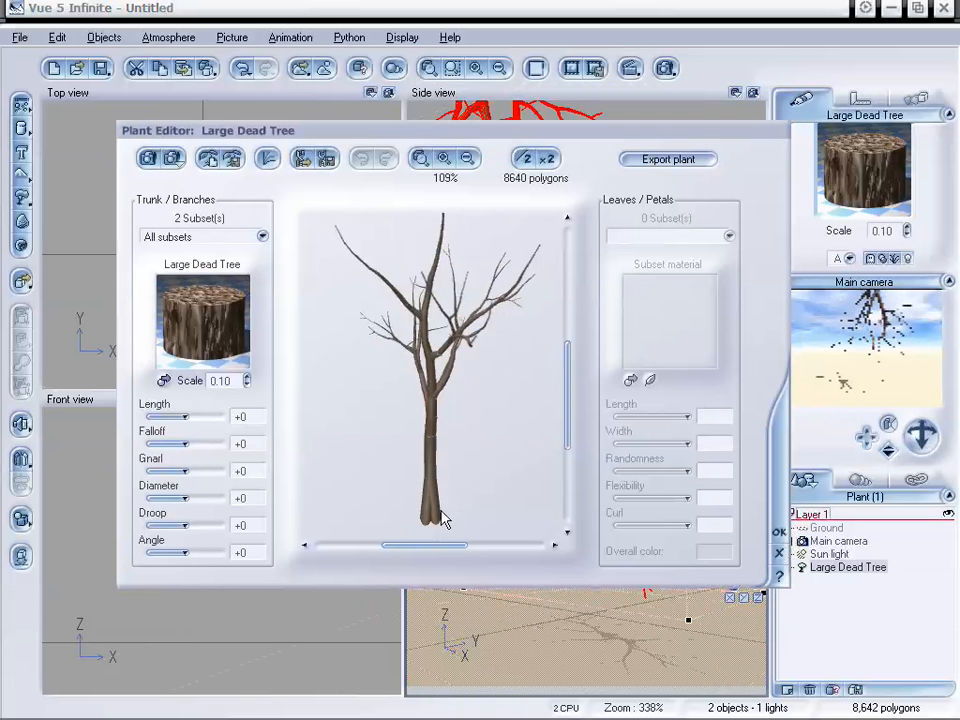
left_click(210, 236)
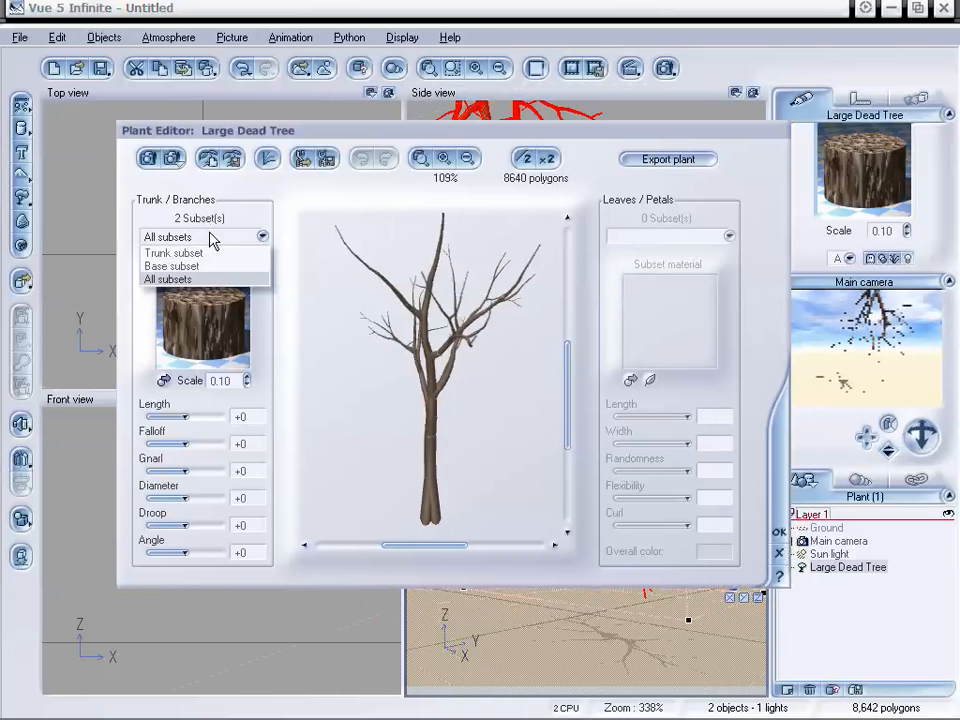
left_click(213, 267)
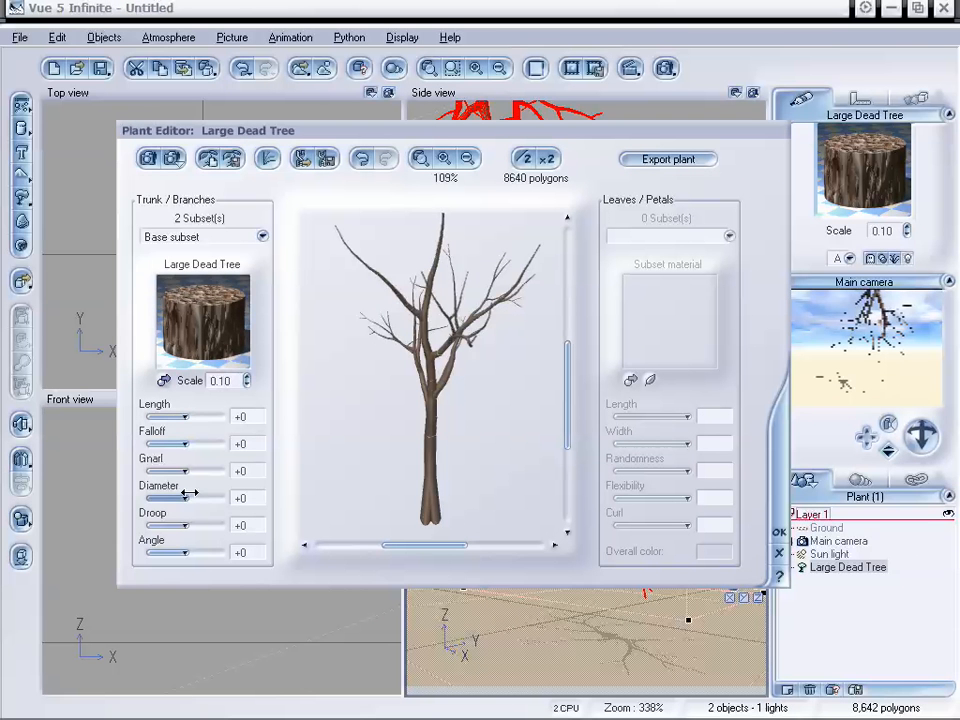
left_click_drag(186, 496, 150, 495)
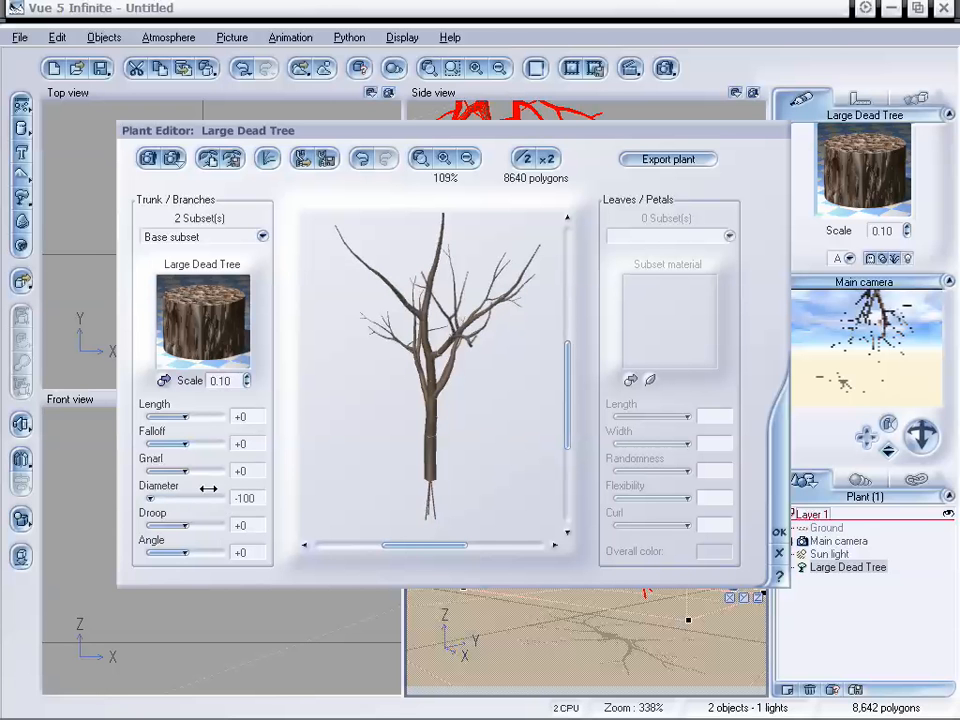
left_click_drag(185, 417, 150, 417)
- Set the Trunk subset's diameter to -93 and its length to +22
left_click_drag(430, 433, 428, 368)
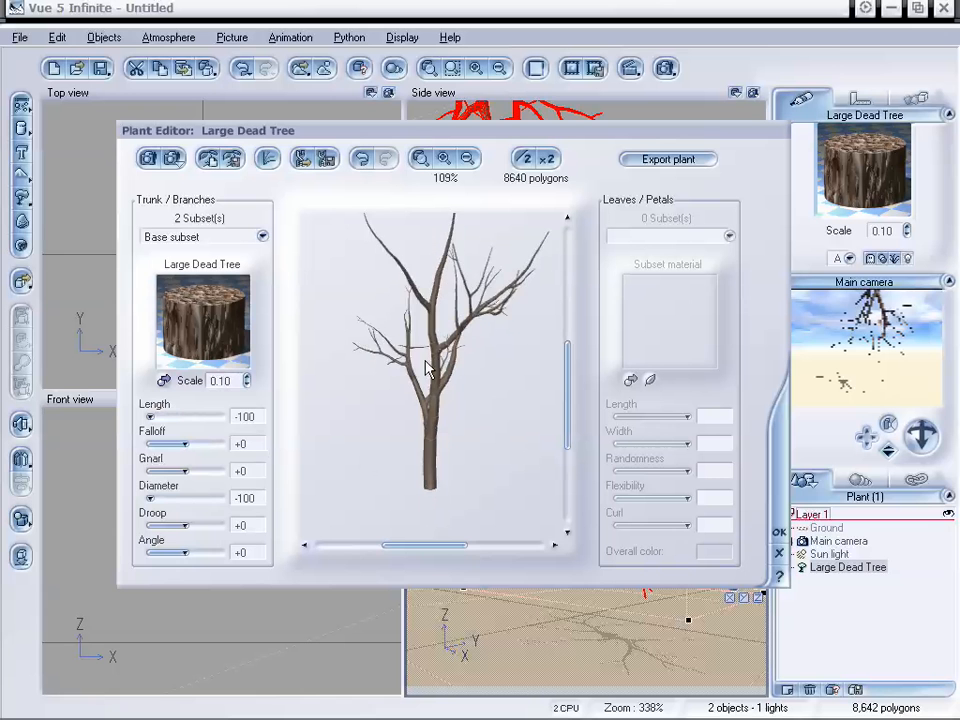
left_click_drag(474, 310, 490, 325)
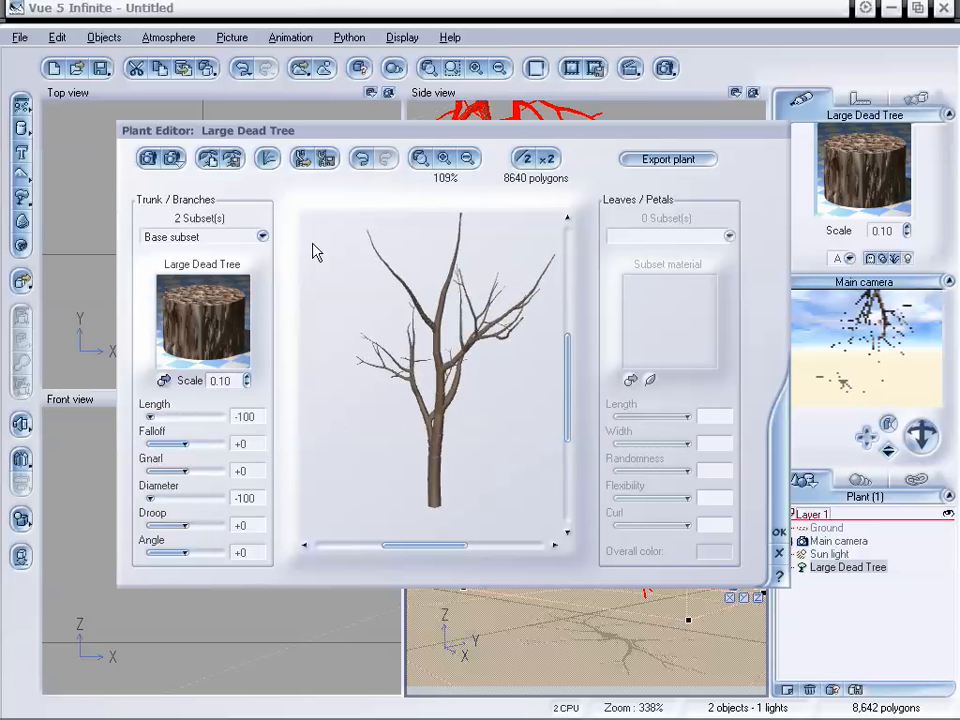
left_click(260, 238)
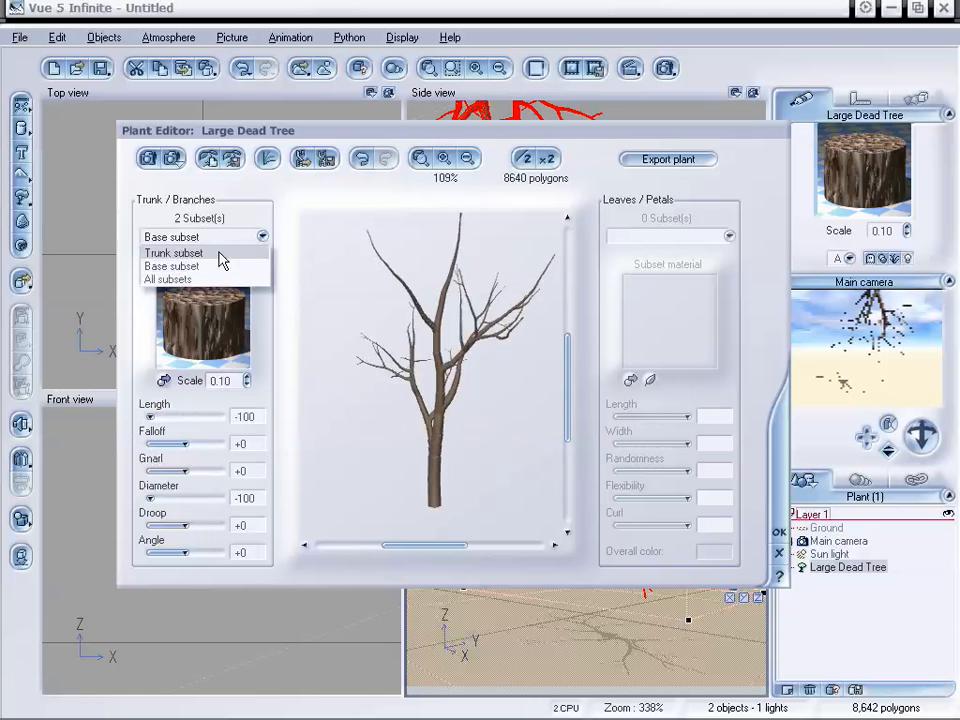
left_click(220, 253)
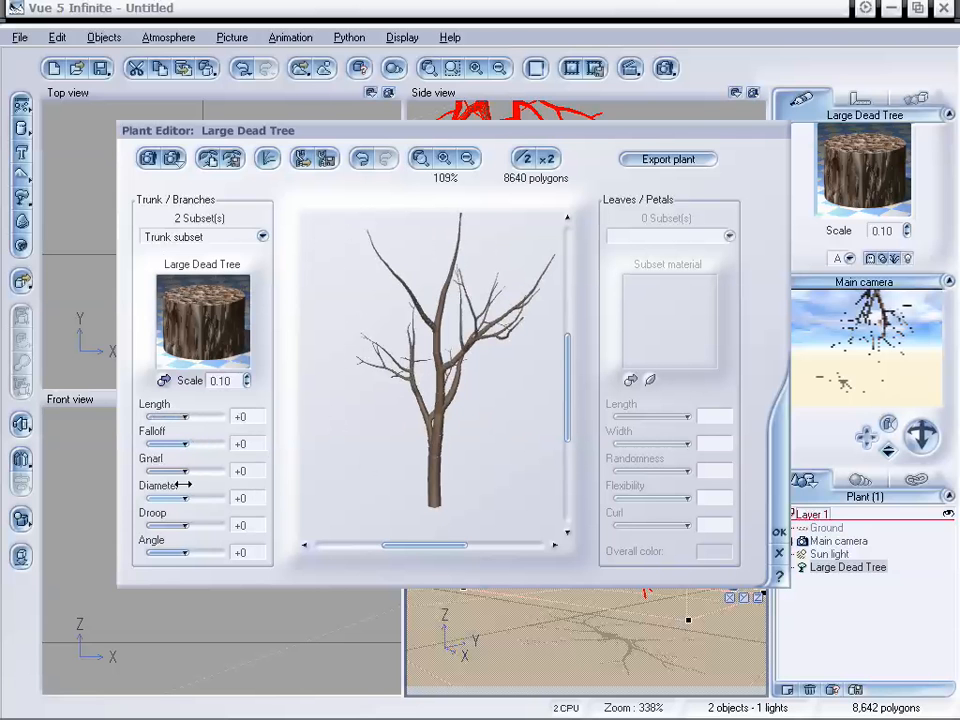
left_click_drag(181, 494, 150, 500)
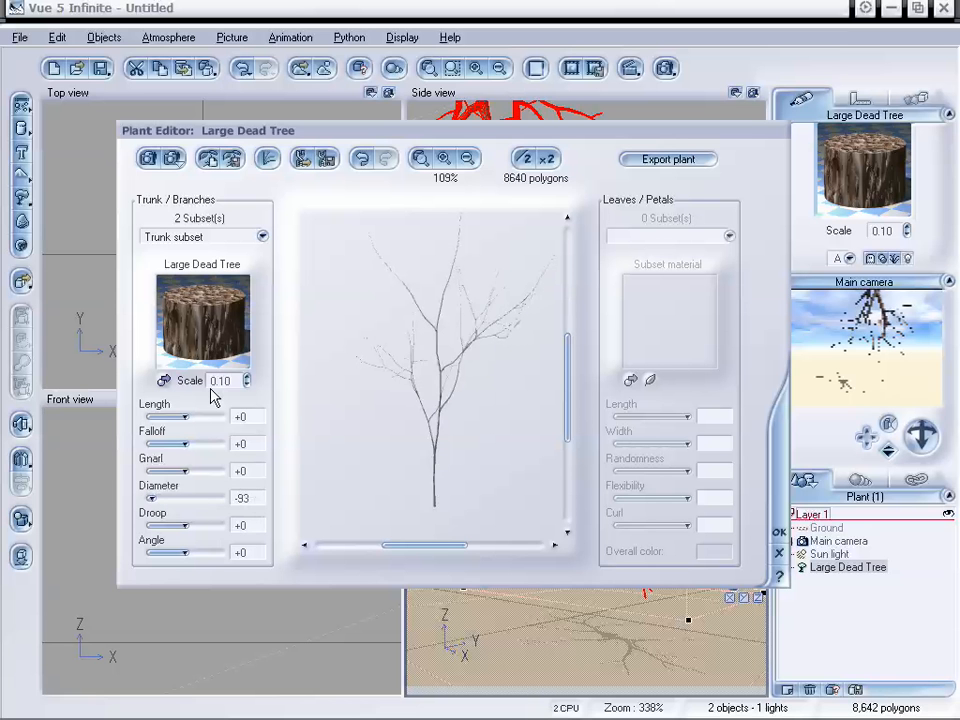
left_click(466, 159)
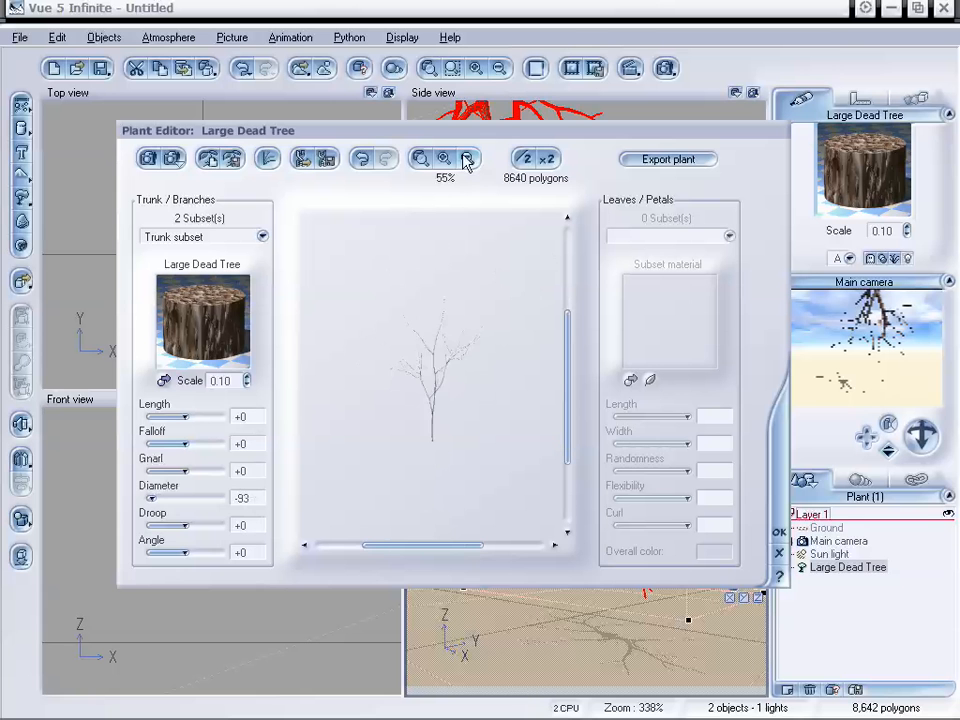
left_click(445, 160)
left_click_drag(429, 289, 461, 370)
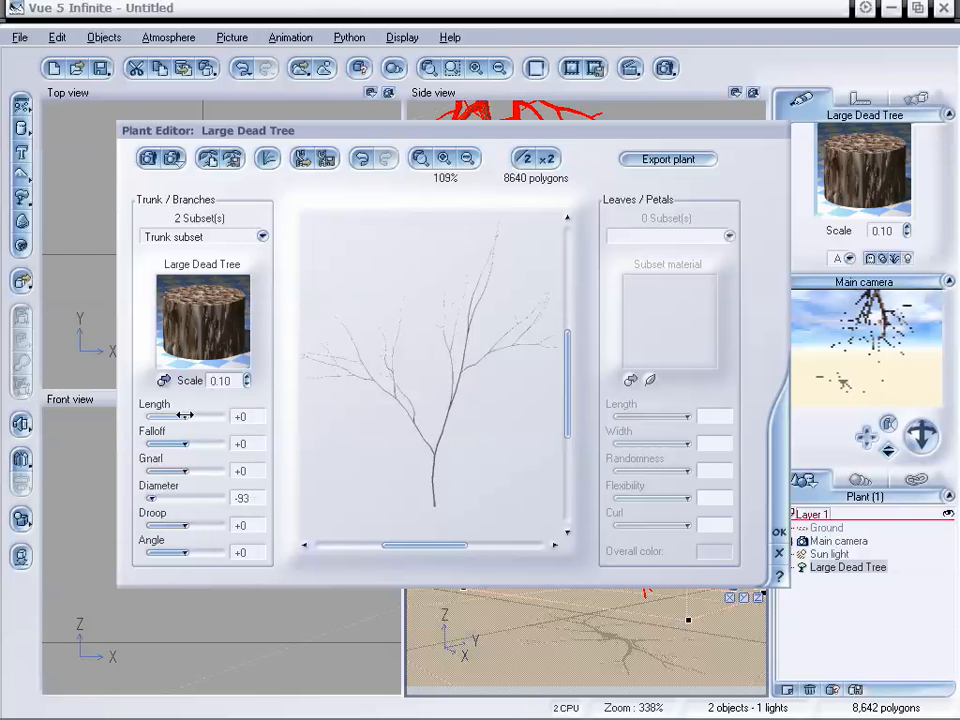
left_click_drag(185, 415, 189, 416)
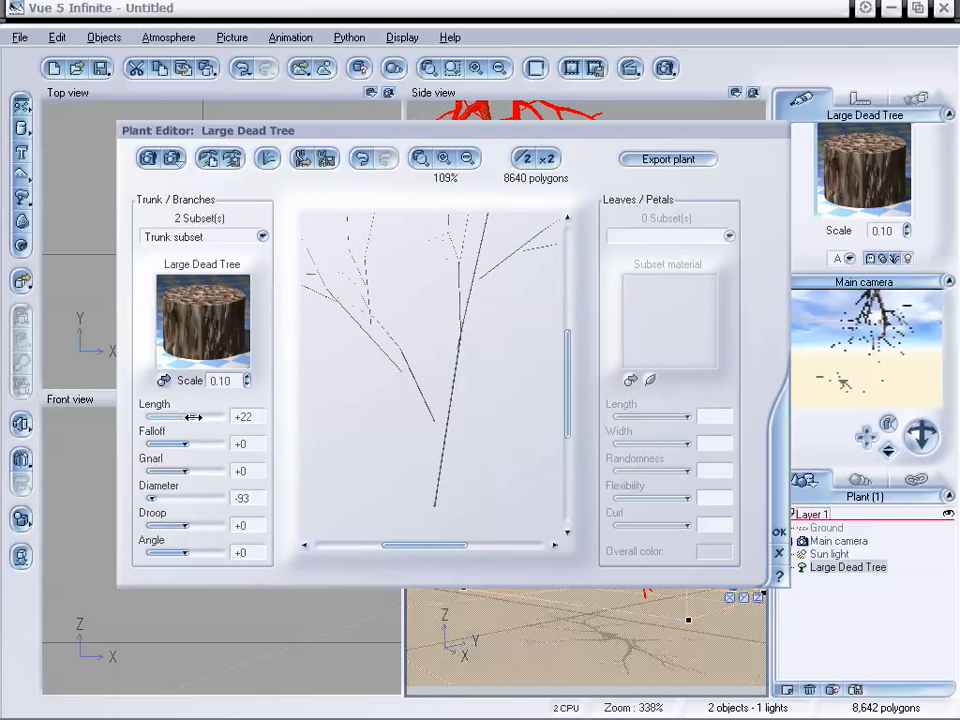
- Regrow the plant repeatedly to generate a new random variation with denser branching
left_click(207, 160)
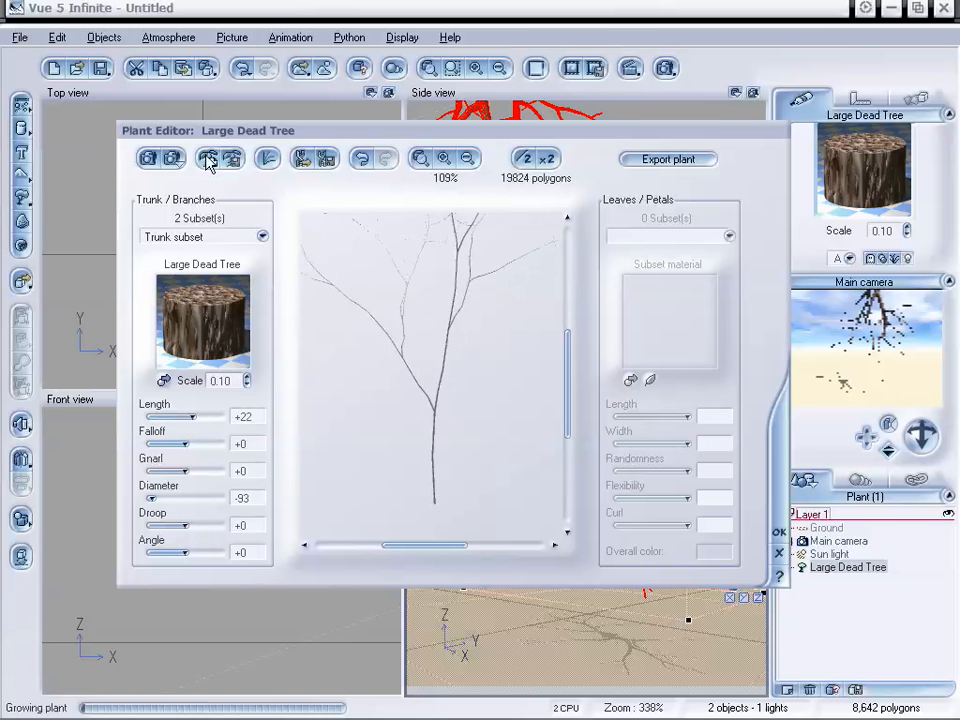
left_click(470, 162)
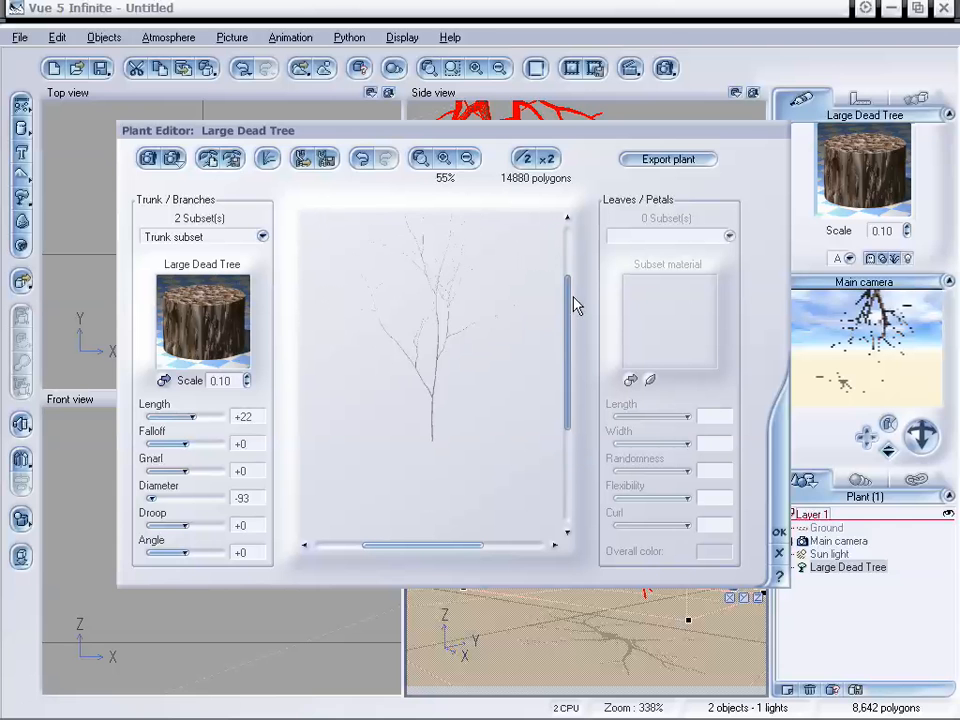
left_click(207, 161)
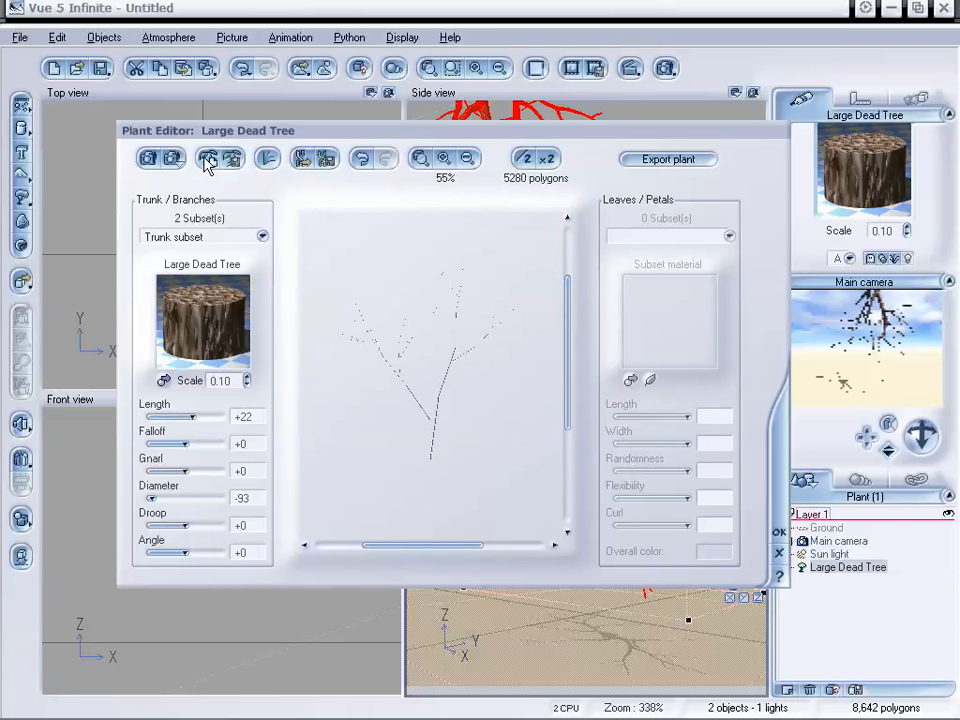
left_click(207, 161)
left_click(207, 161)
left_click(208, 162)
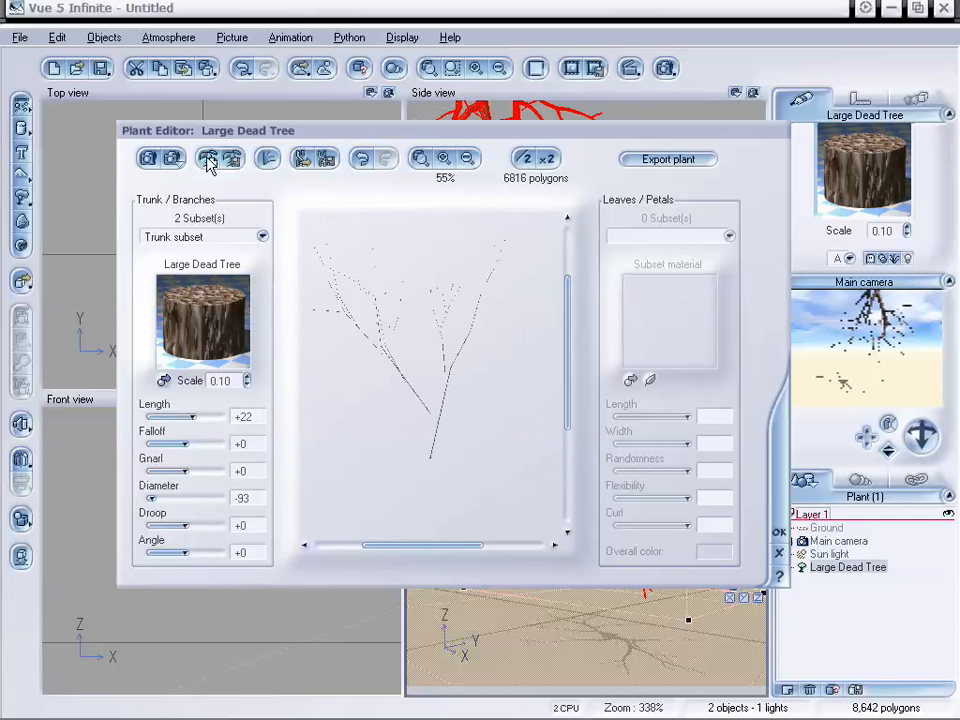
left_click(208, 162)
left_click(208, 162)
left_click(208, 162)
left_click(208, 162)
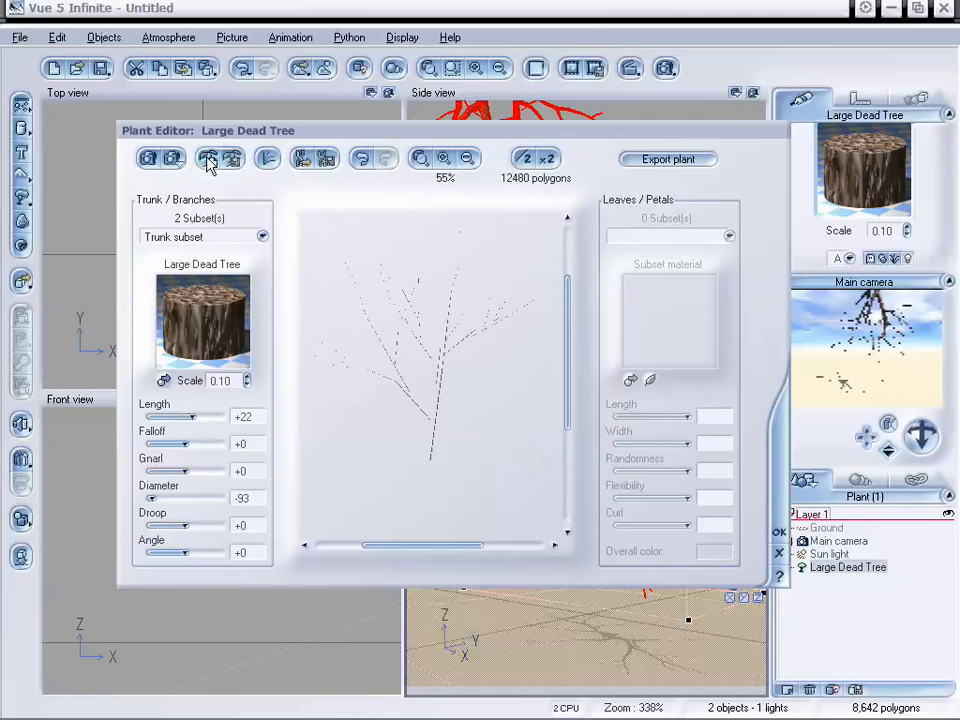
left_click(208, 162)
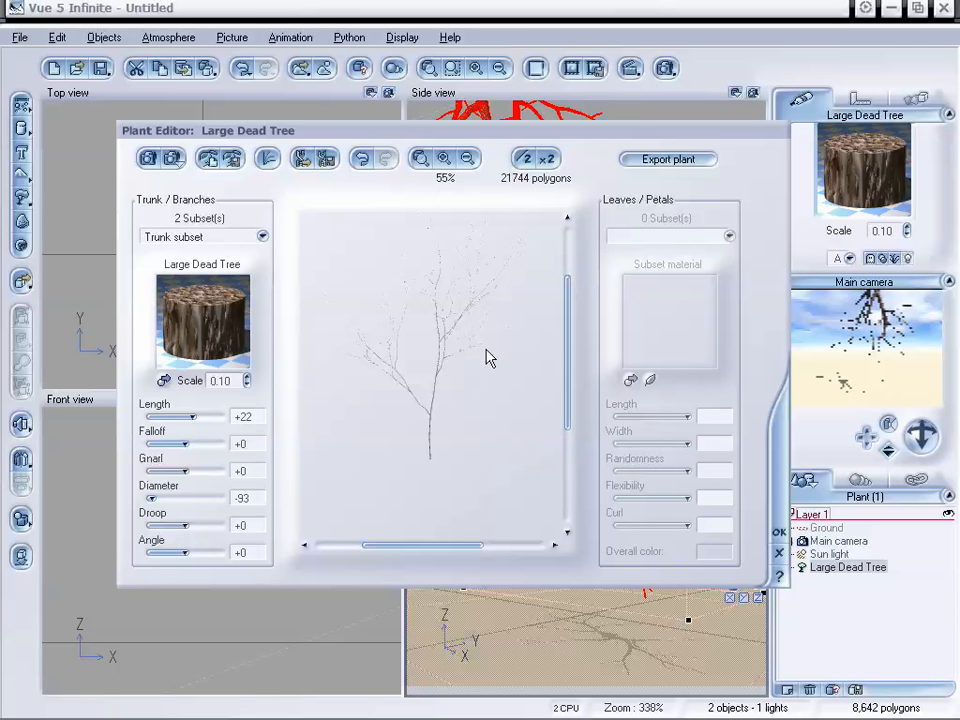
- Set the Trunk subset's diameter to -88 and accept the plant edits
left_click_drag(573, 312, 572, 307)
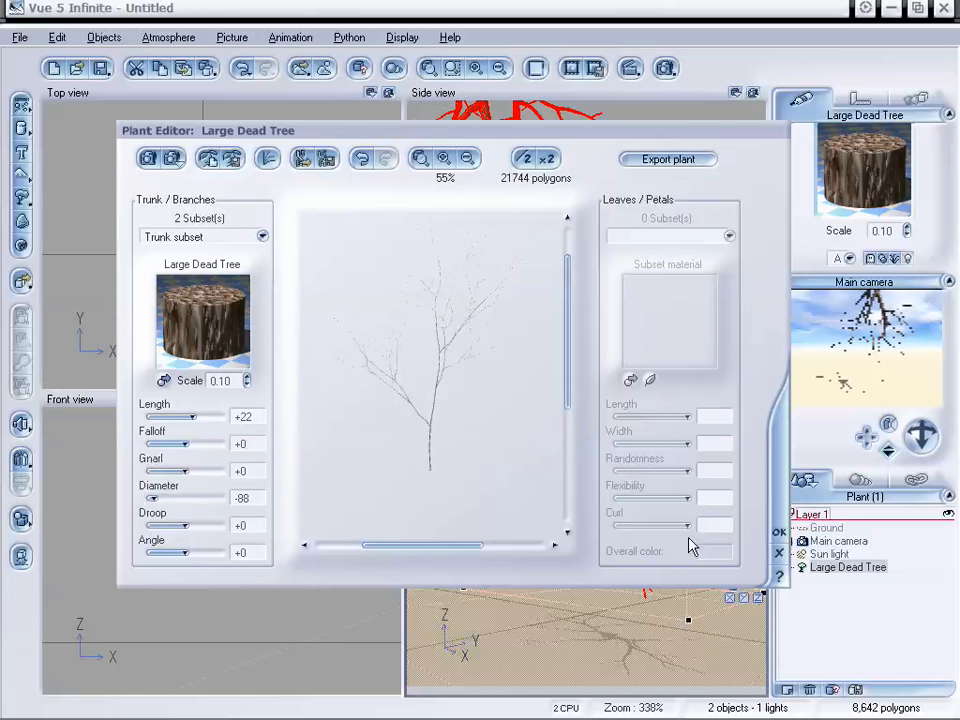
left_click(779, 537)
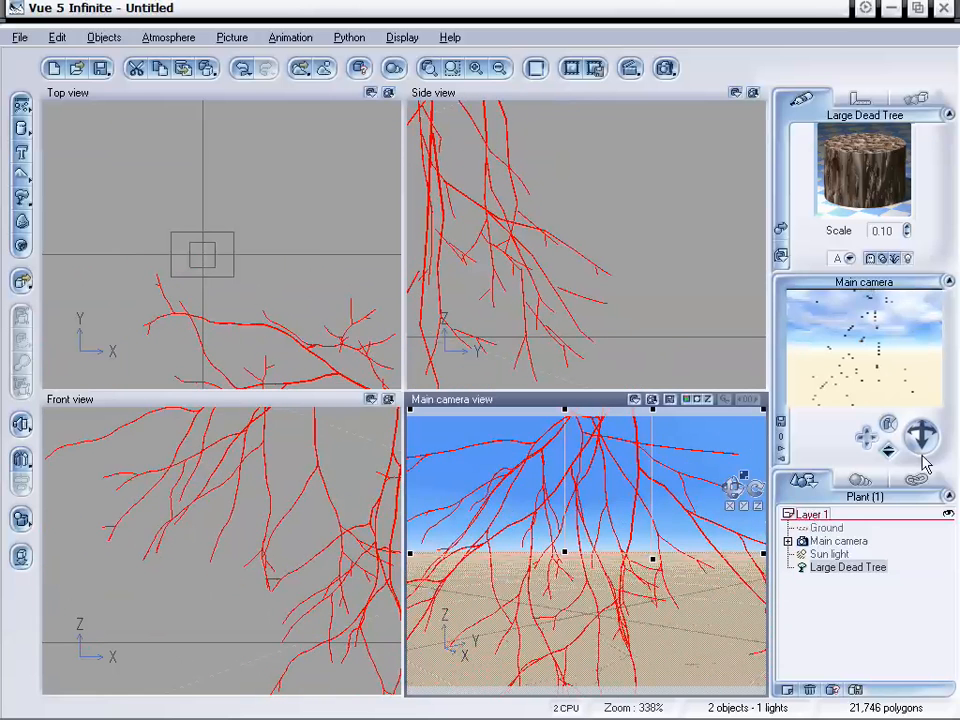
- Move the main camera back from the tree and raise the tree higher above the ground
left_click_drag(890, 450, 890, 505)
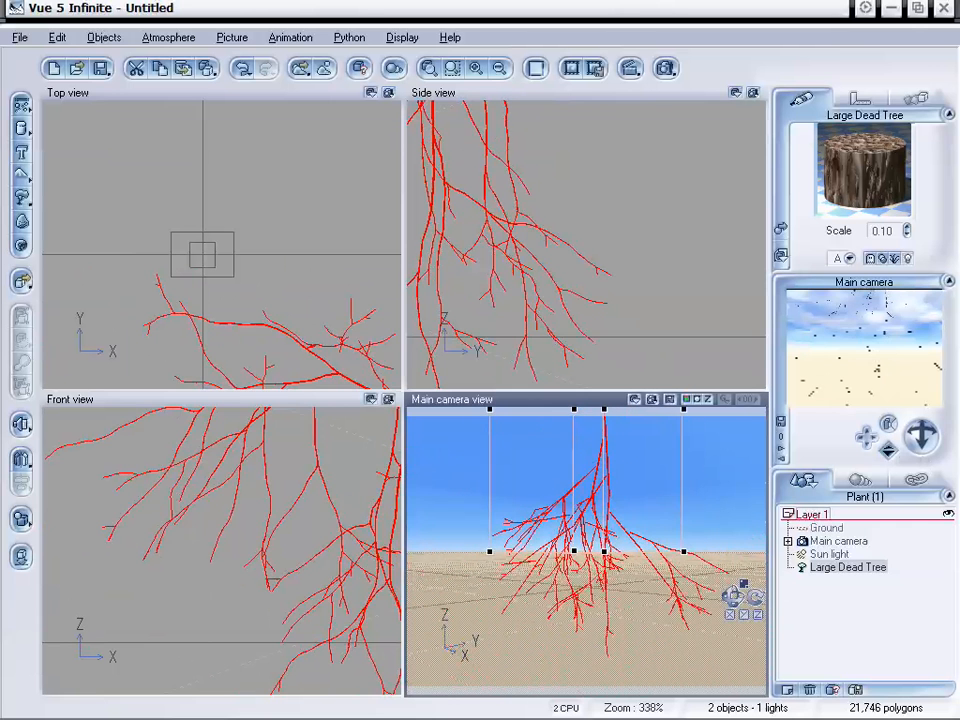
left_click_drag(574, 514, 569, 456)
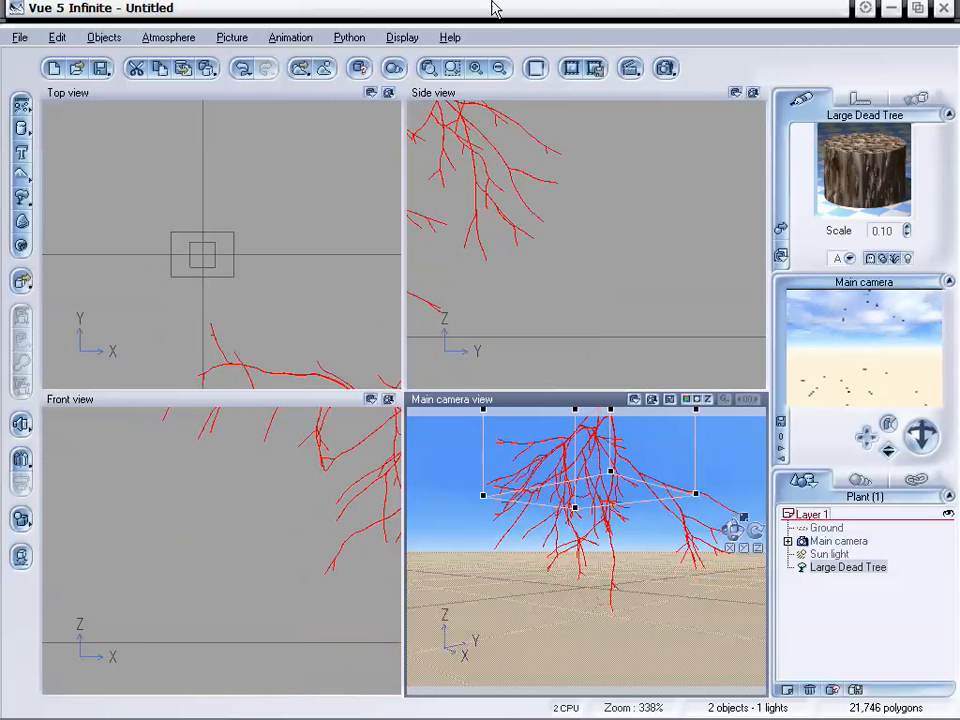
- Rotate the tree by about -56° in the front view and shift it back along X
left_click(499, 68)
right_click_drag(259, 275, 8, 159)
right_click_drag(168, 272, 248, 144)
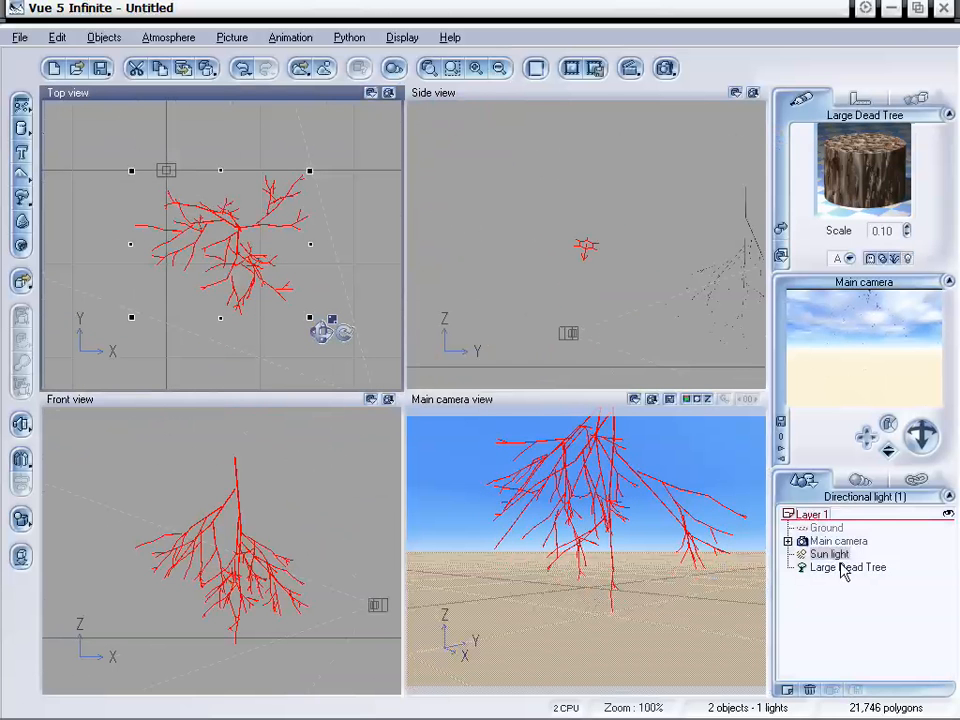
left_click(240, 519)
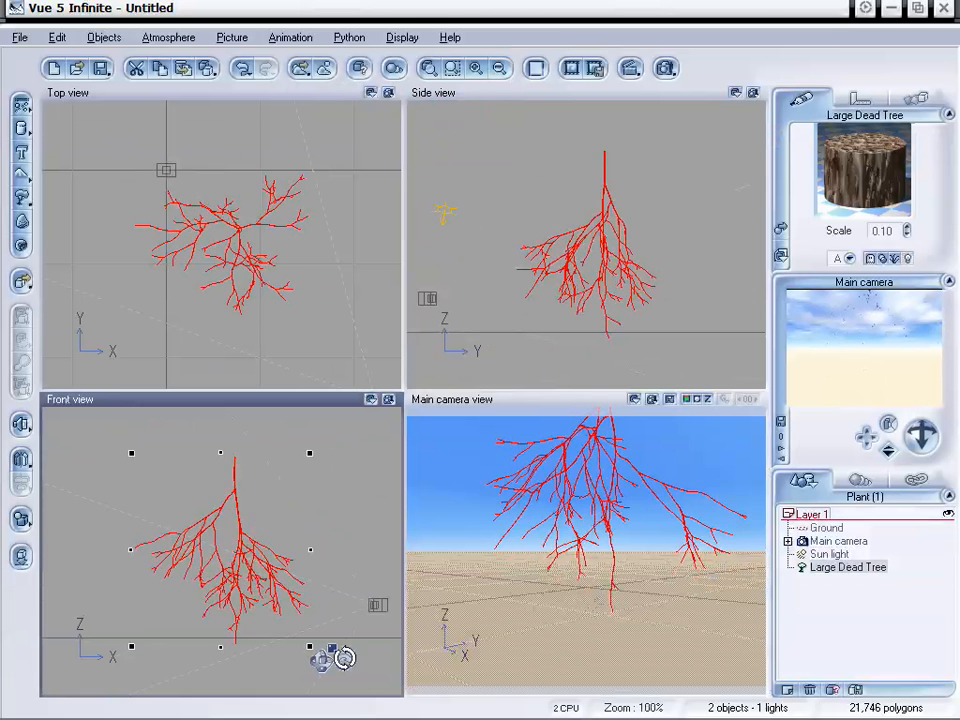
left_click_drag(309, 647, 160, 582)
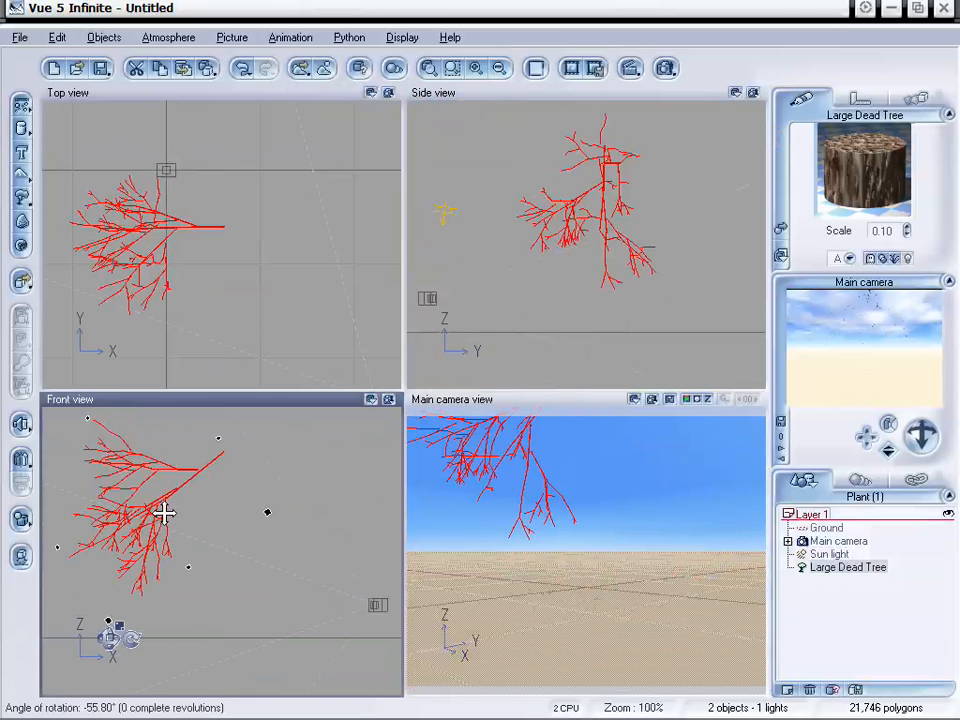
left_click_drag(163, 514, 214, 514)
- Rotate the tree in the top view, move it along Y, and lower it slightly in the front view
left_click(269, 240)
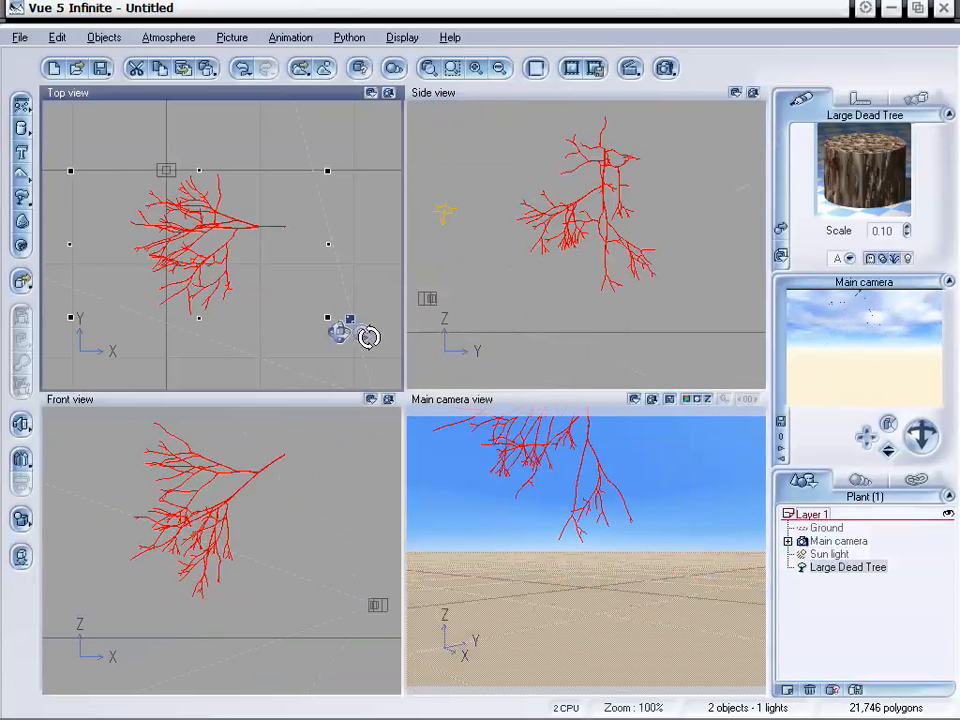
left_click_drag(366, 335, 279, 354)
left_click_drag(241, 190, 242, 268)
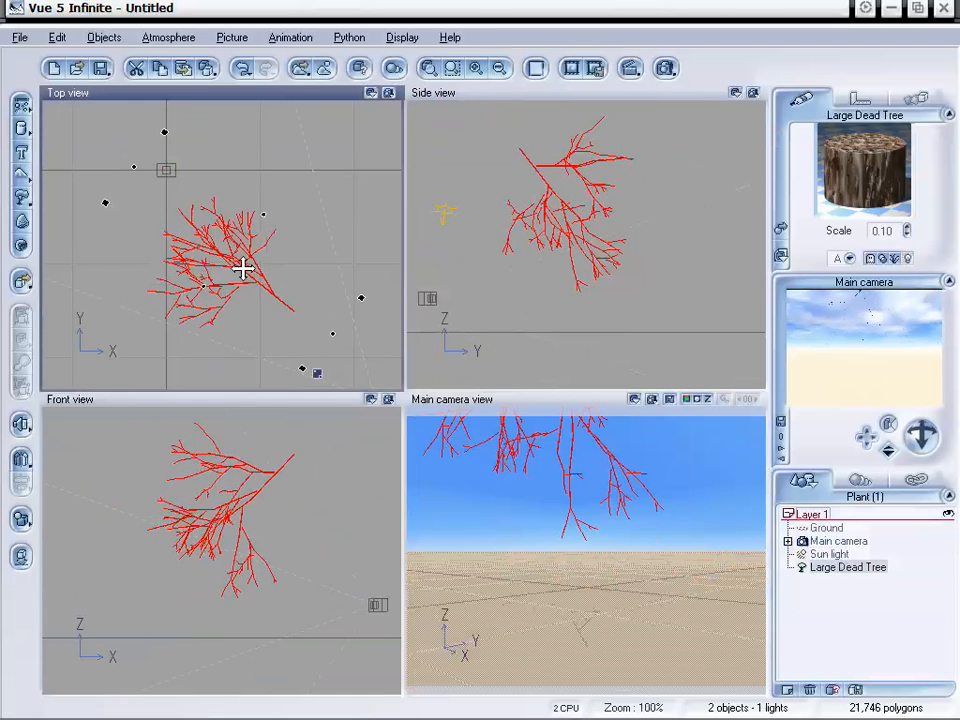
left_click(249, 510)
mouse_move(249, 510)
left_mouse_down()
mouse_move(241, 525)
mouse_move(274, 538)
mouse_move(259, 531)
left_mouse_up()
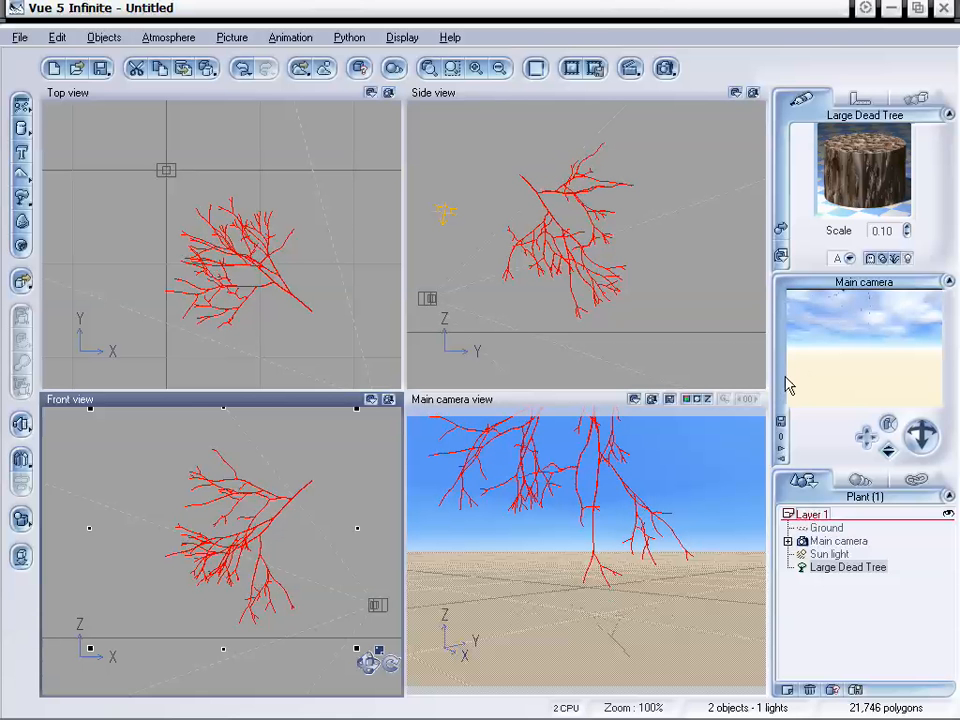
- Load the Star Night atmosphere from the Others collection under Effects
left_click(158, 38)
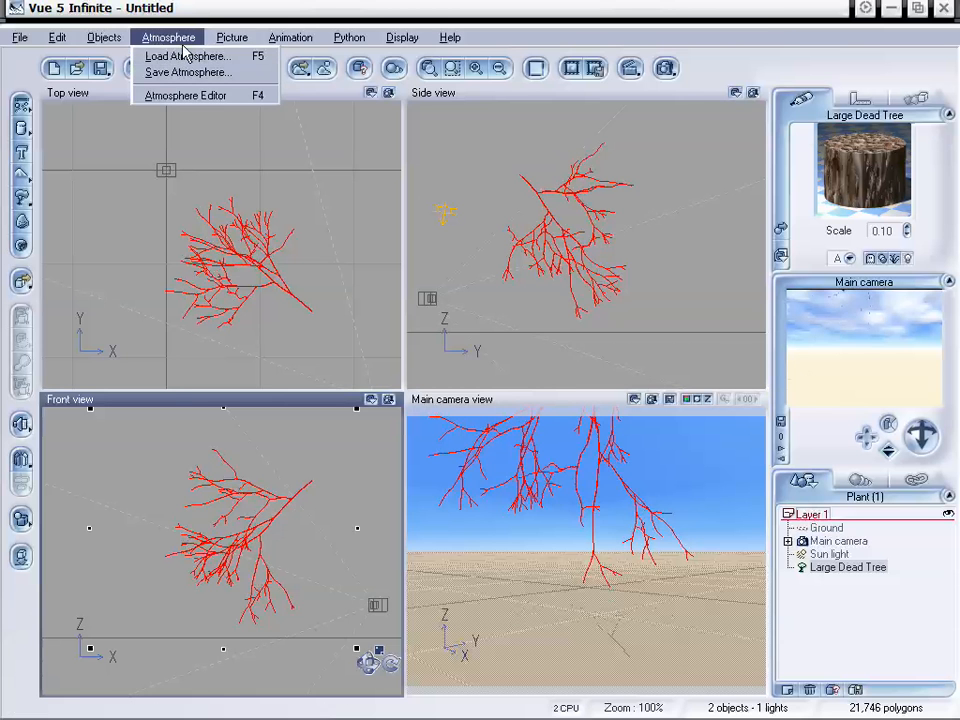
left_click(186, 57)
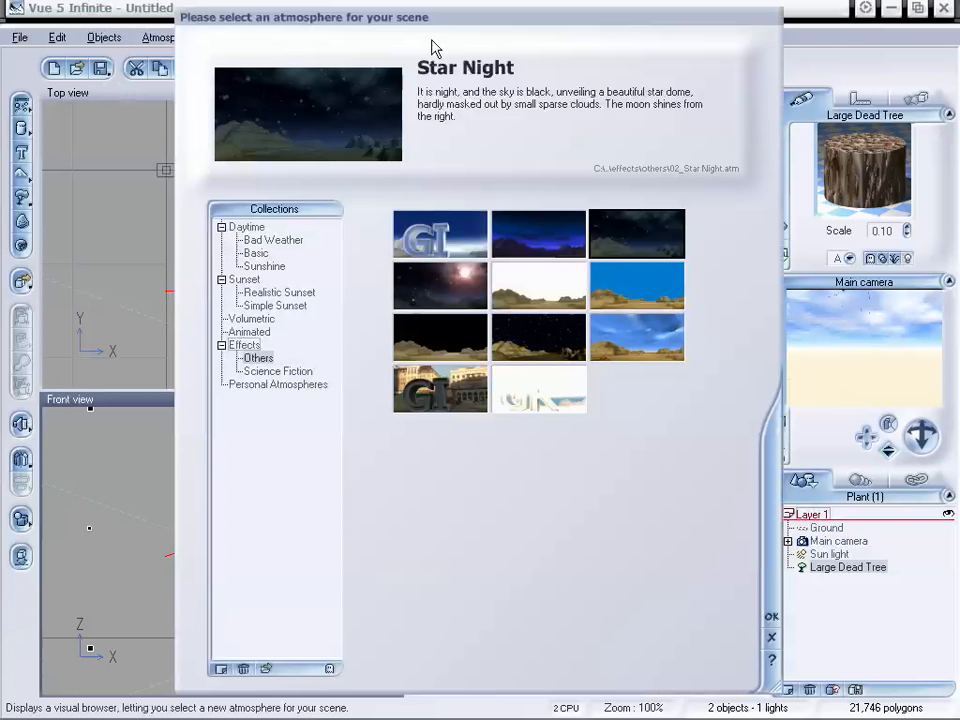
left_click_drag(450, 32, 418, 27)
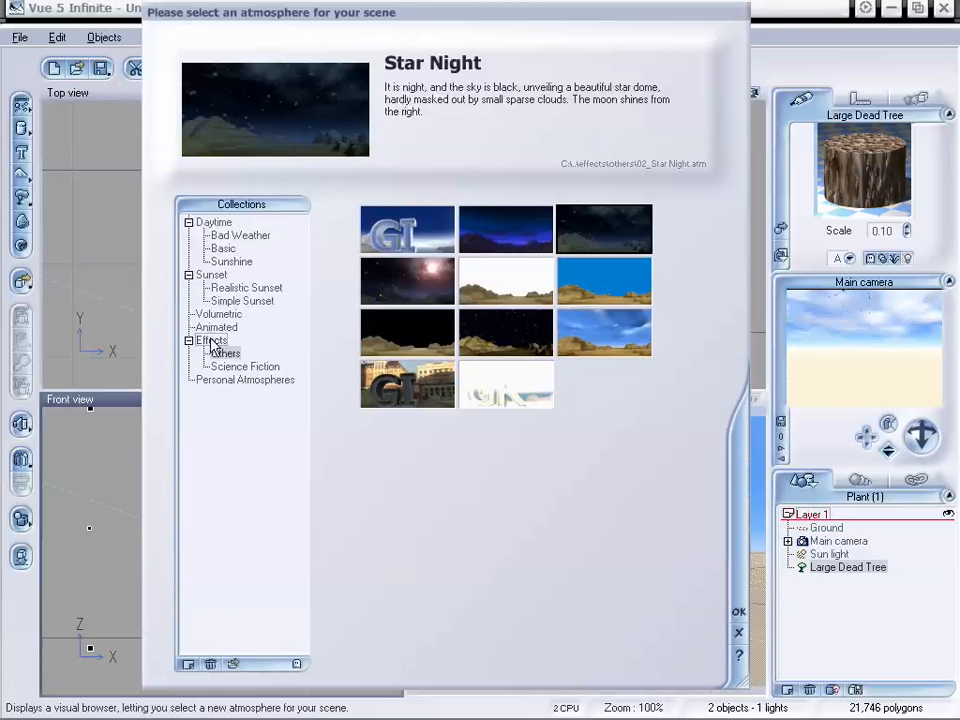
left_click(492, 337)
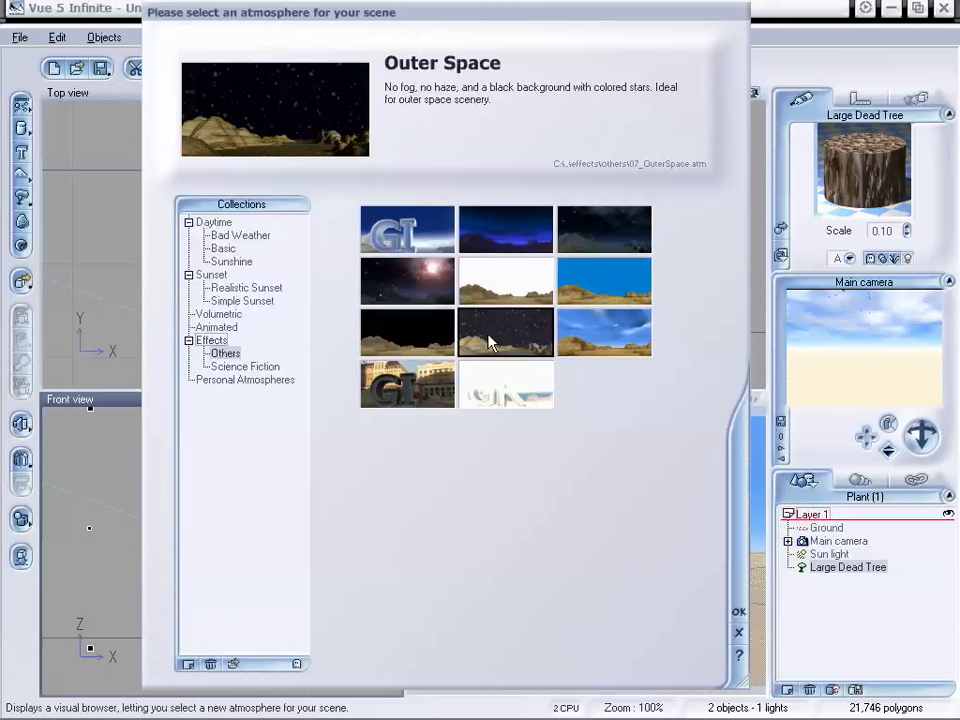
left_click(422, 345)
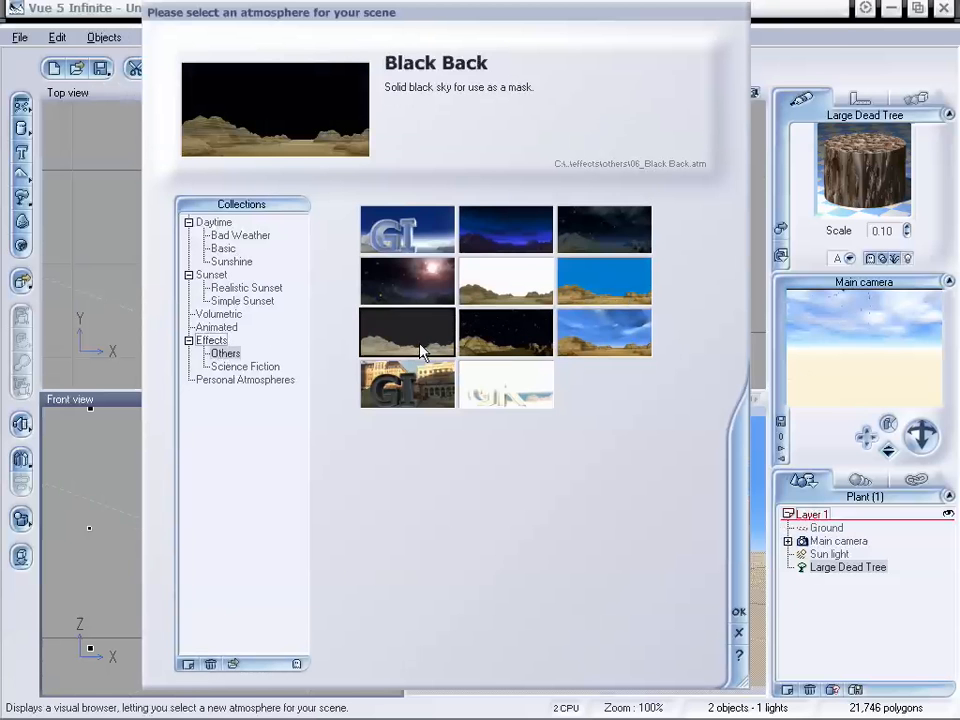
left_click(605, 243)
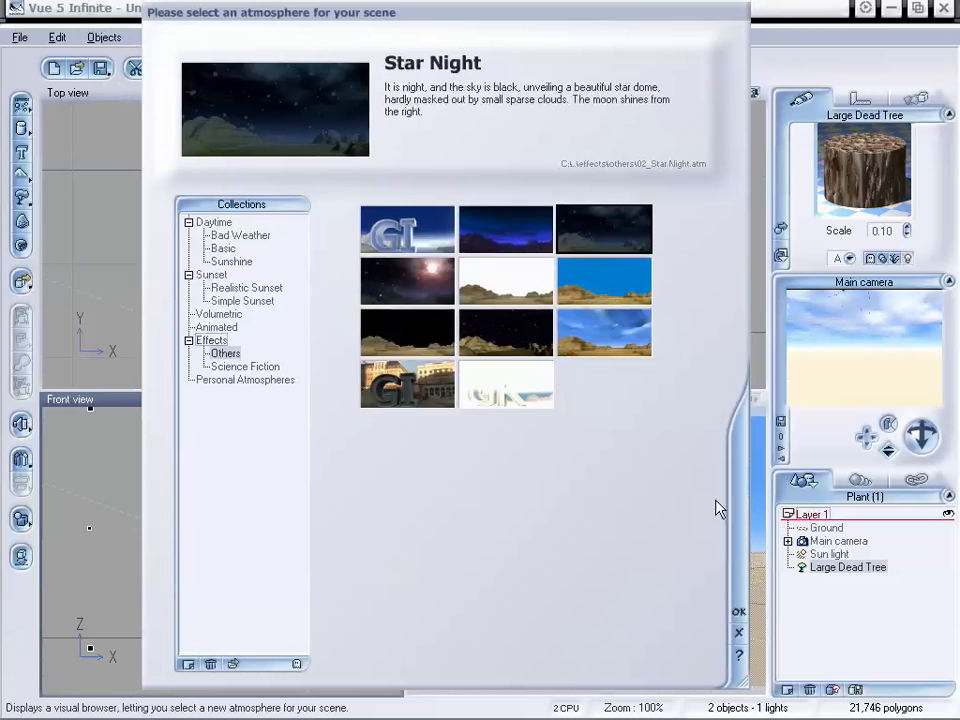
left_click(738, 613)
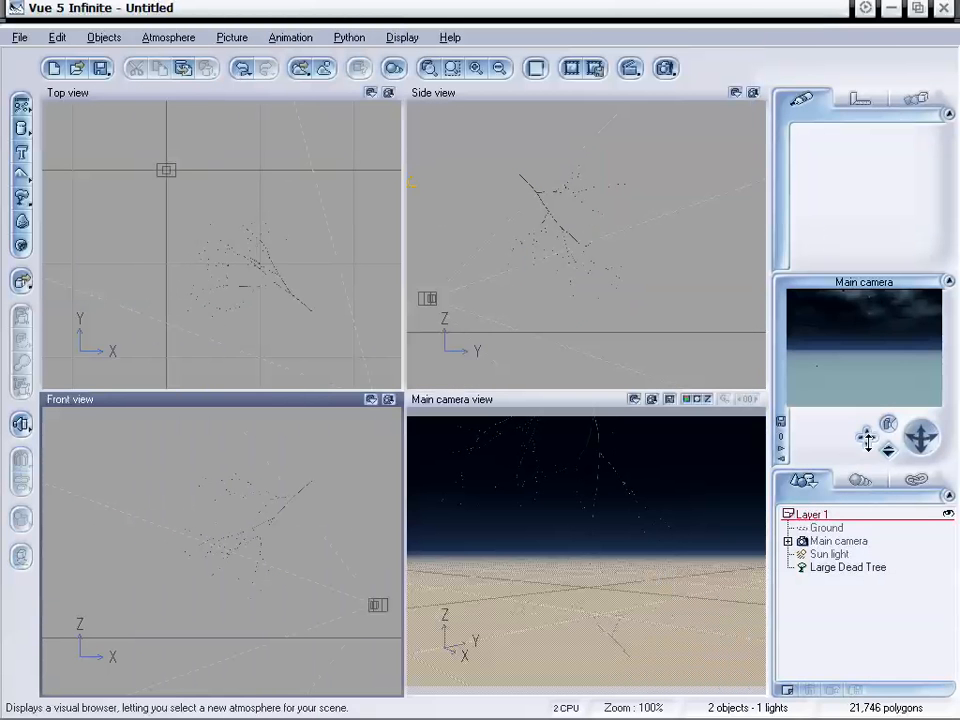
- Raise the main camera and tilt it upward to frame the hanging branches, then select the Large Dead Tree
left_click_drag(866, 437, 866, 420)
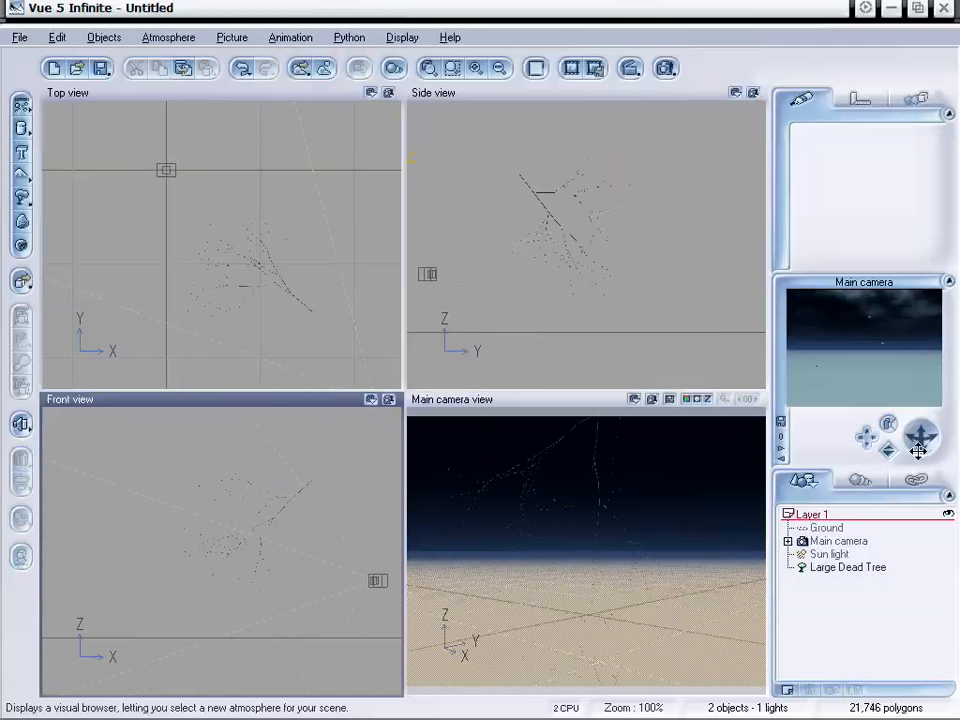
left_click_drag(920, 437, 916, 417)
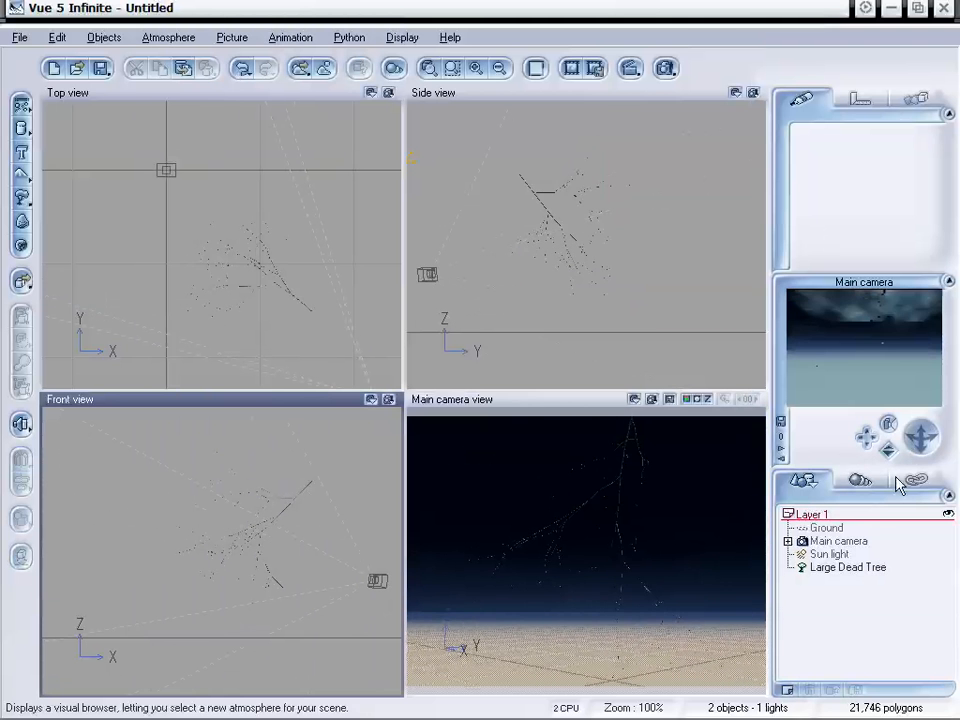
left_click(848, 567)
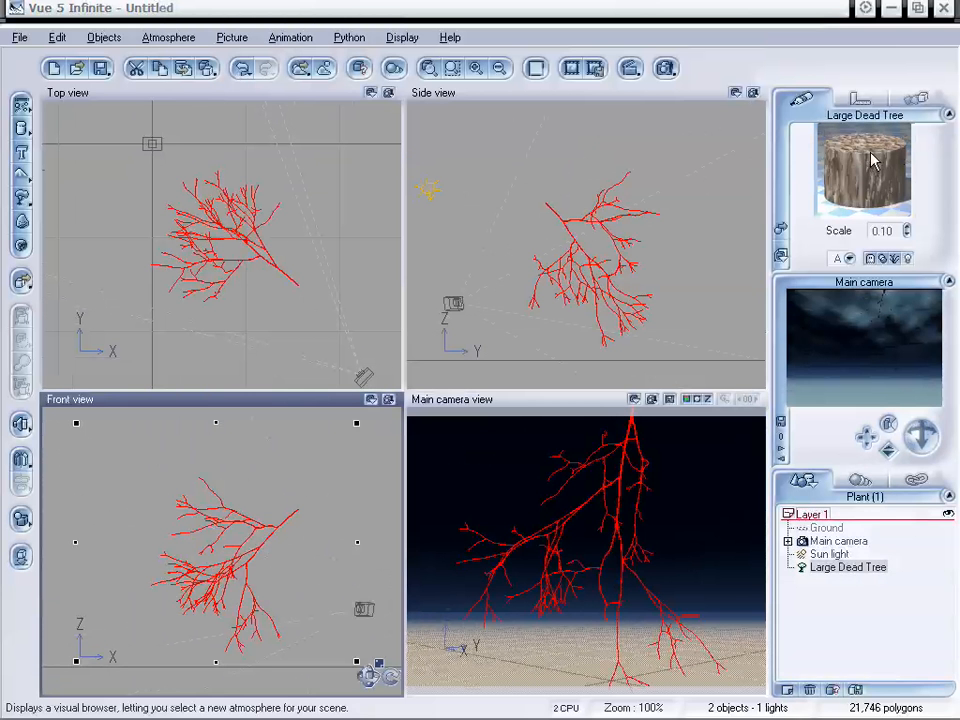
double_click(872, 160)
left_click_drag(569, 84, 564, 89)
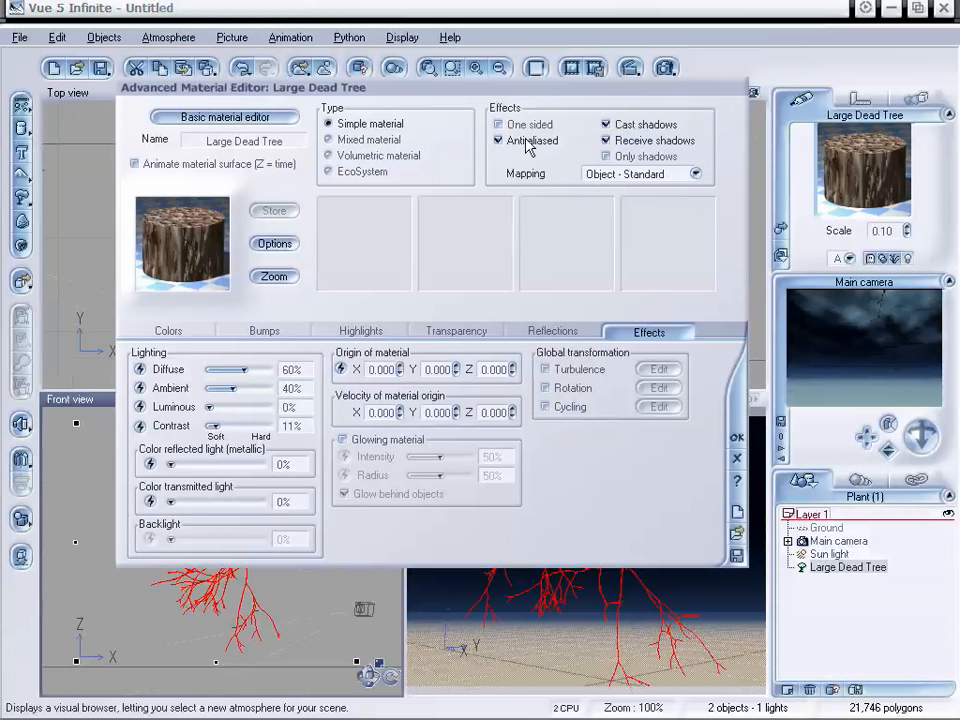
left_click(180, 332)
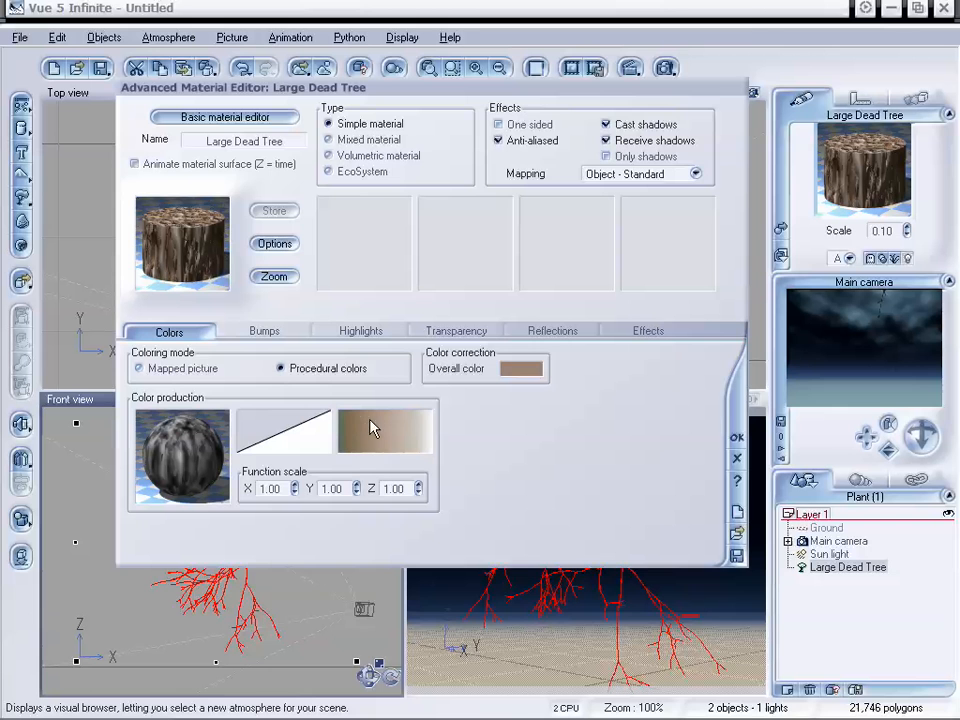
left_click(392, 437)
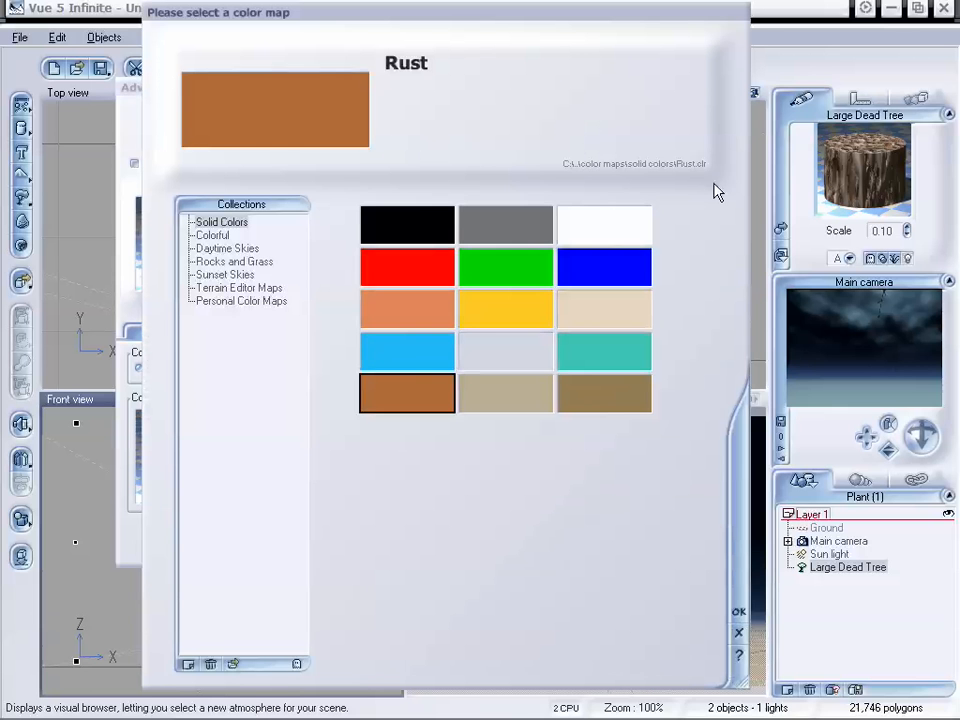
left_click(594, 232)
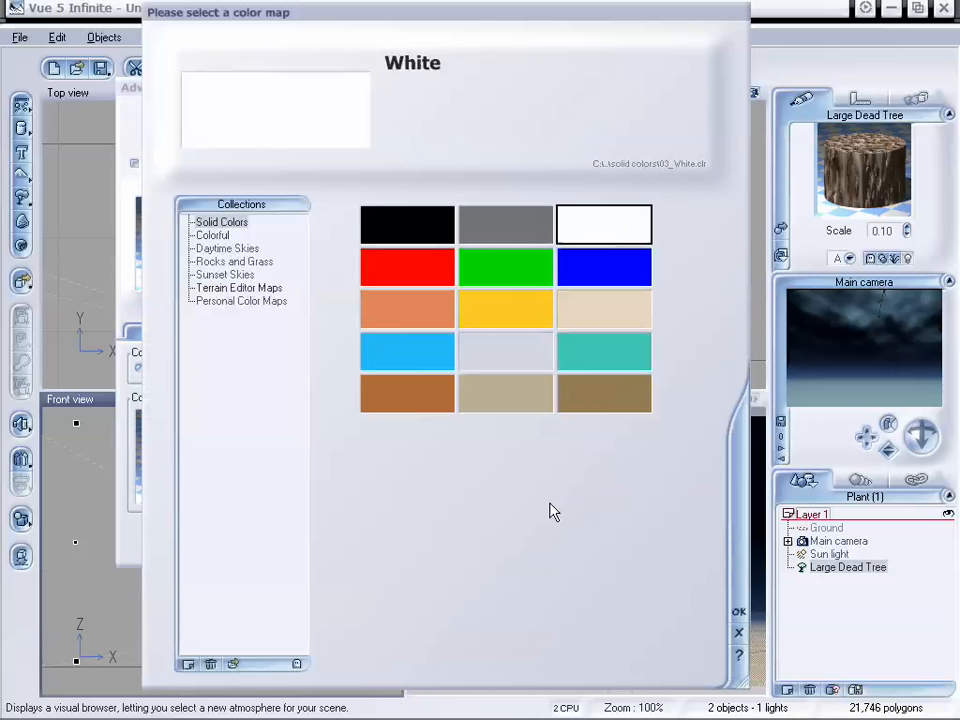
left_click(739, 612)
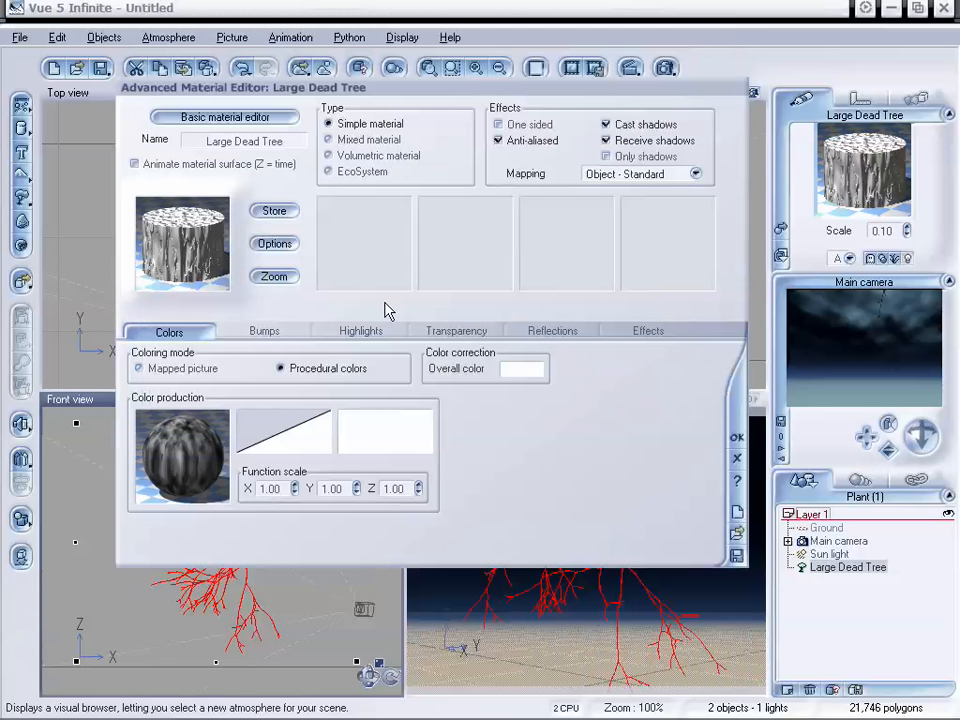
left_click(265, 333)
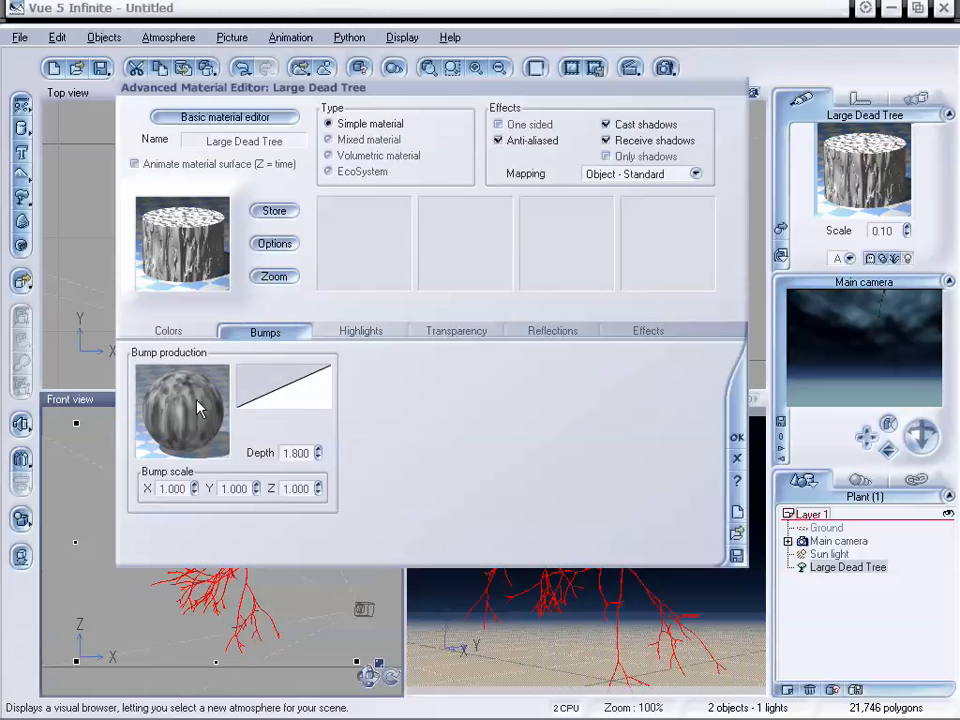
left_click(192, 334)
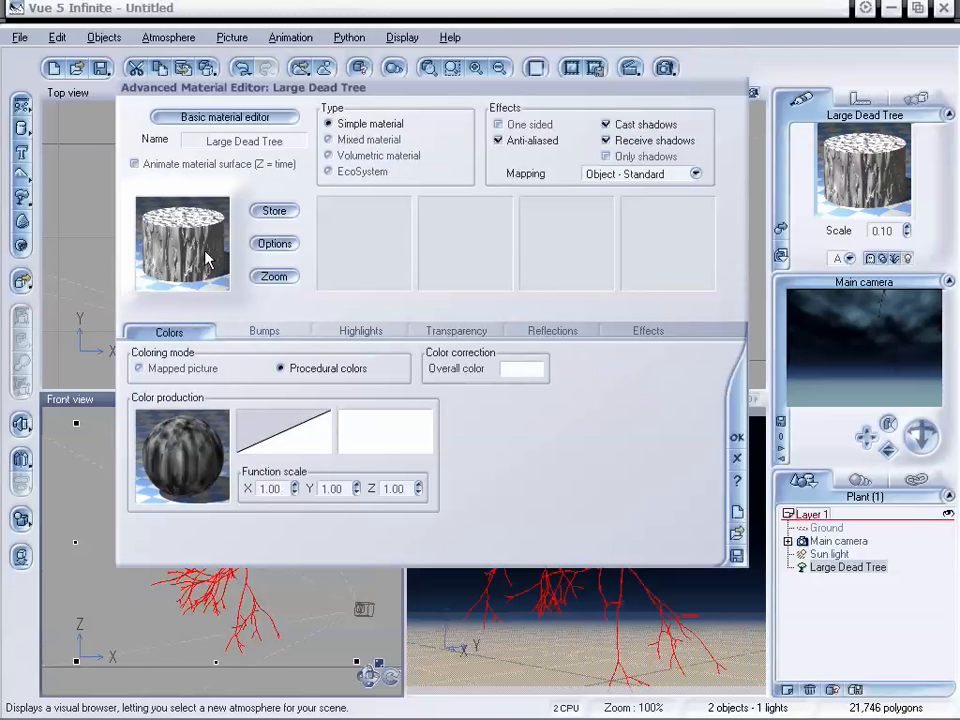
left_click(737, 458)
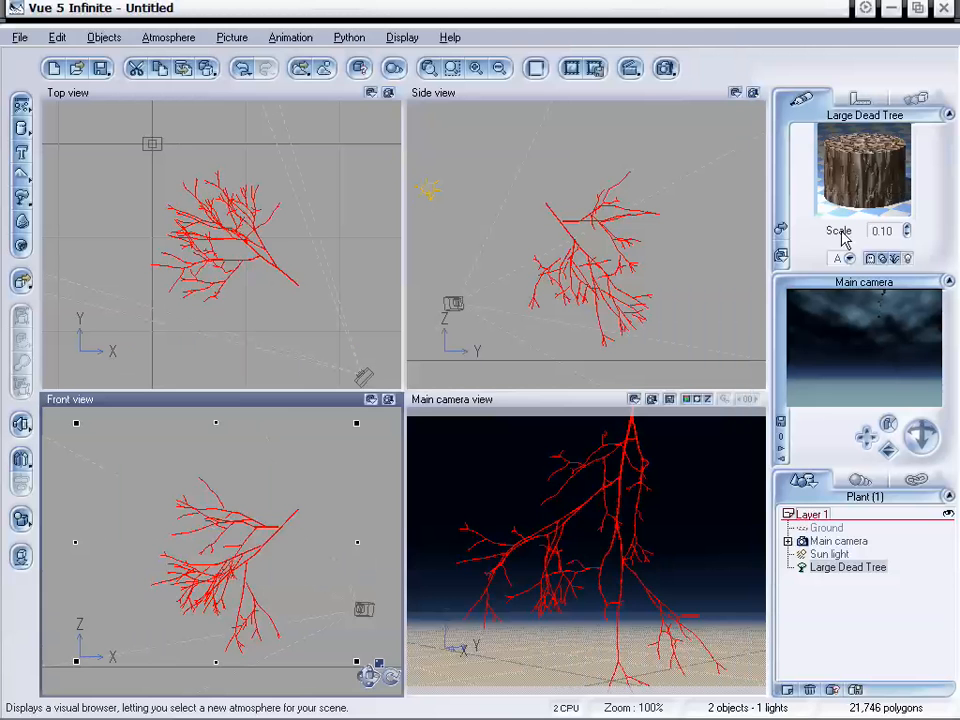
- Replace the tree's bark material with the Default material from the Rocks collection
left_click(781, 230)
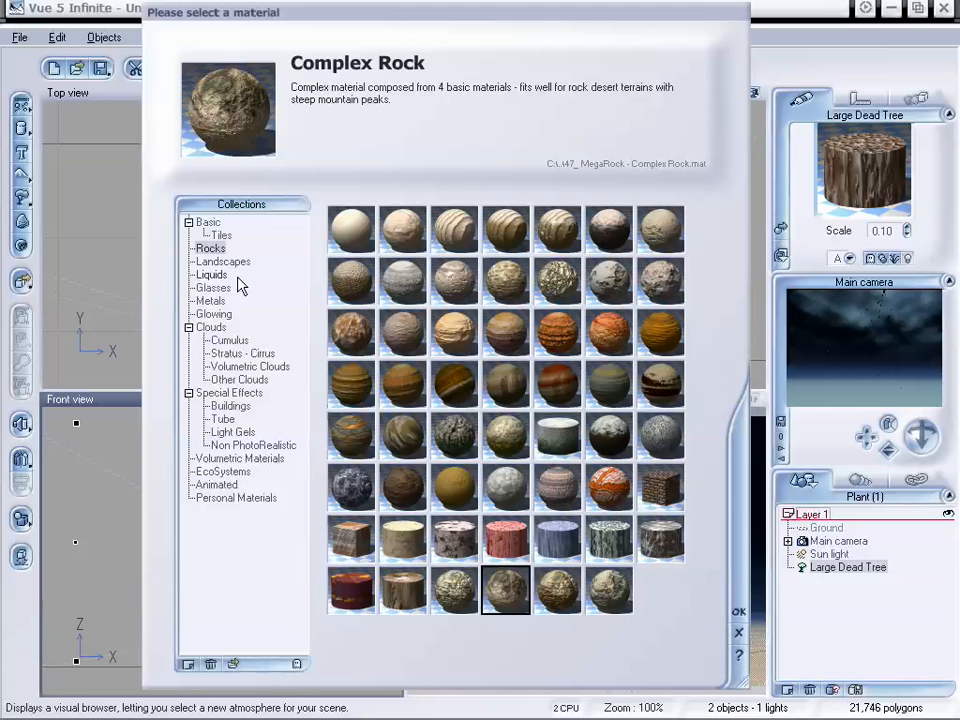
left_click(348, 226)
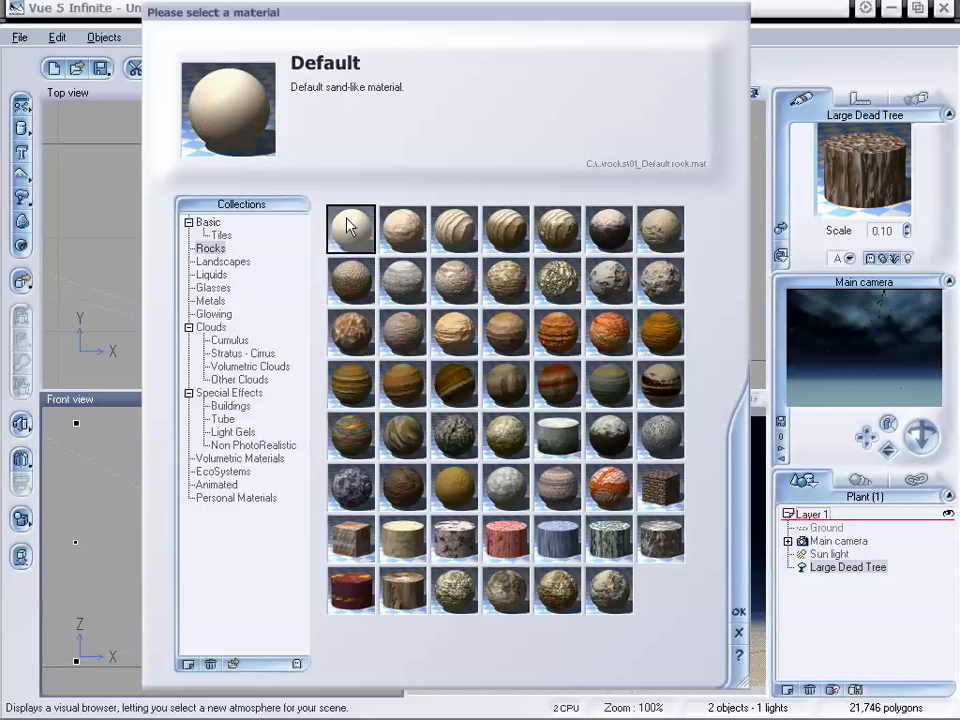
left_click(738, 611)
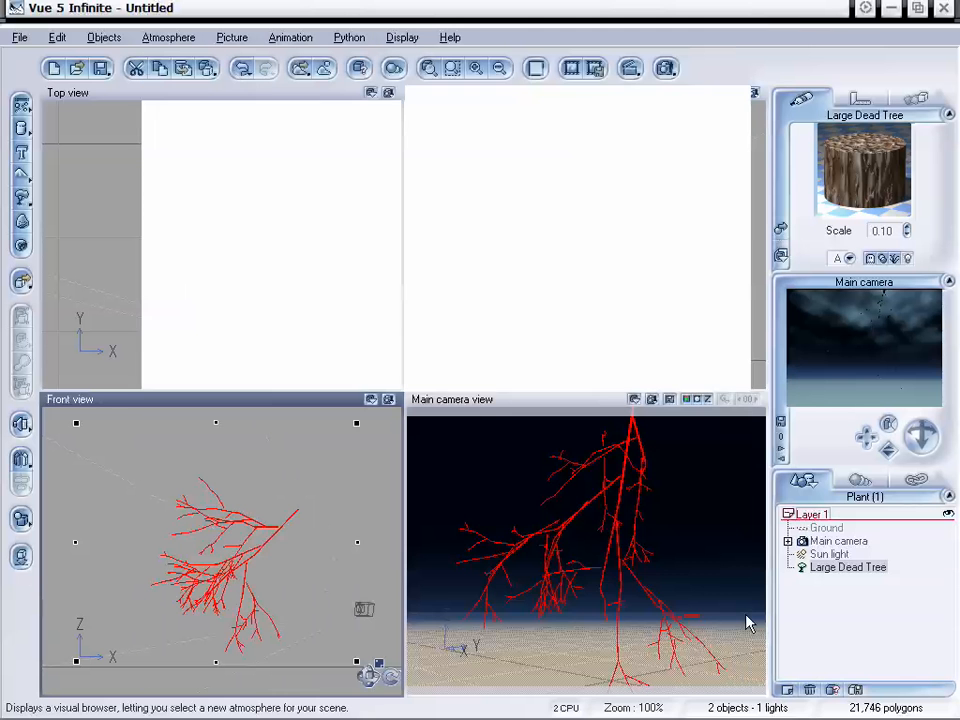
- Set the Default material's color map to solid White and accept the material edits
double_click(893, 218)
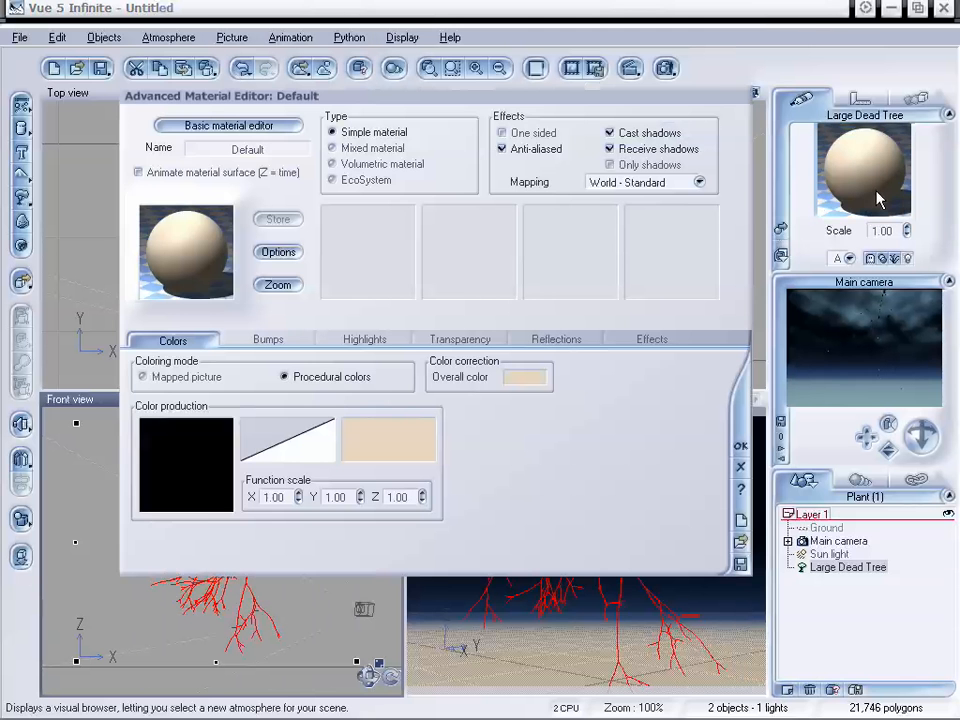
double_click(352, 447)
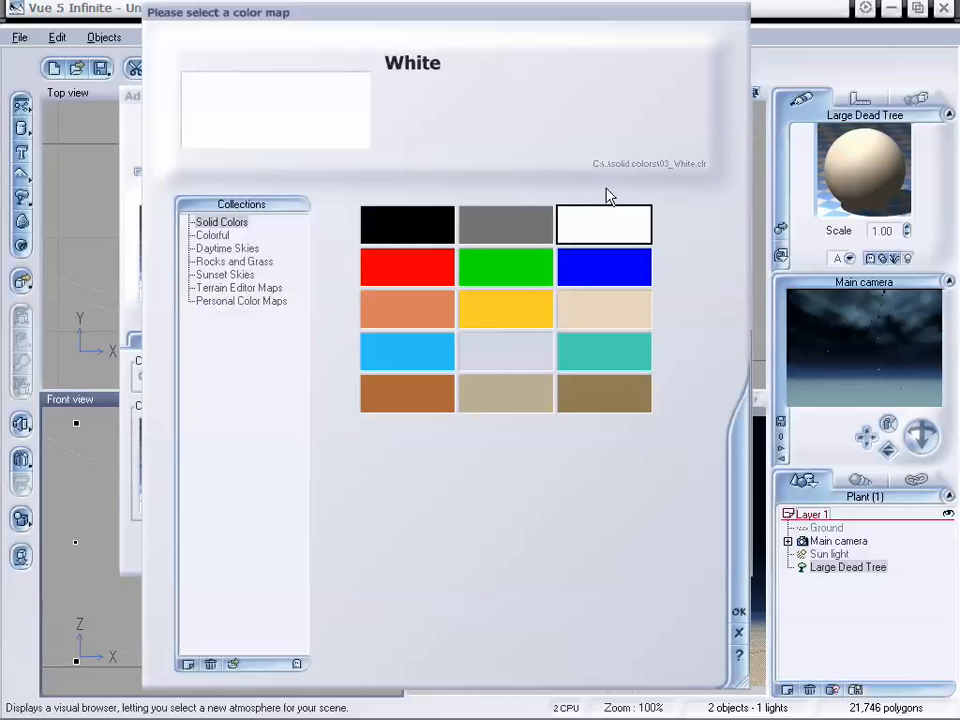
left_click(738, 613)
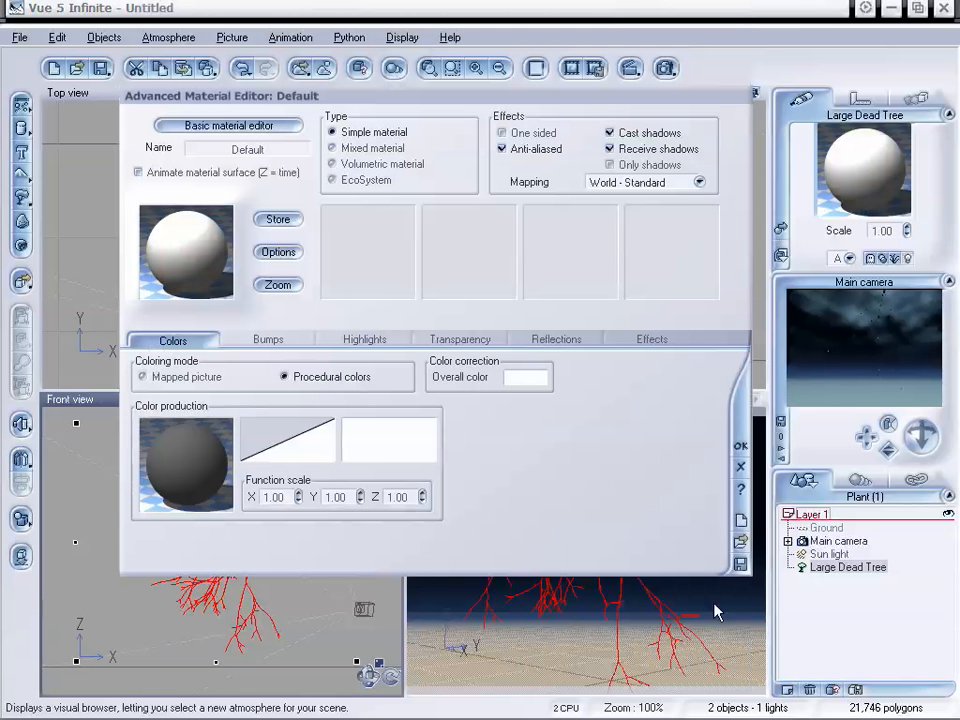
left_click(740, 449)
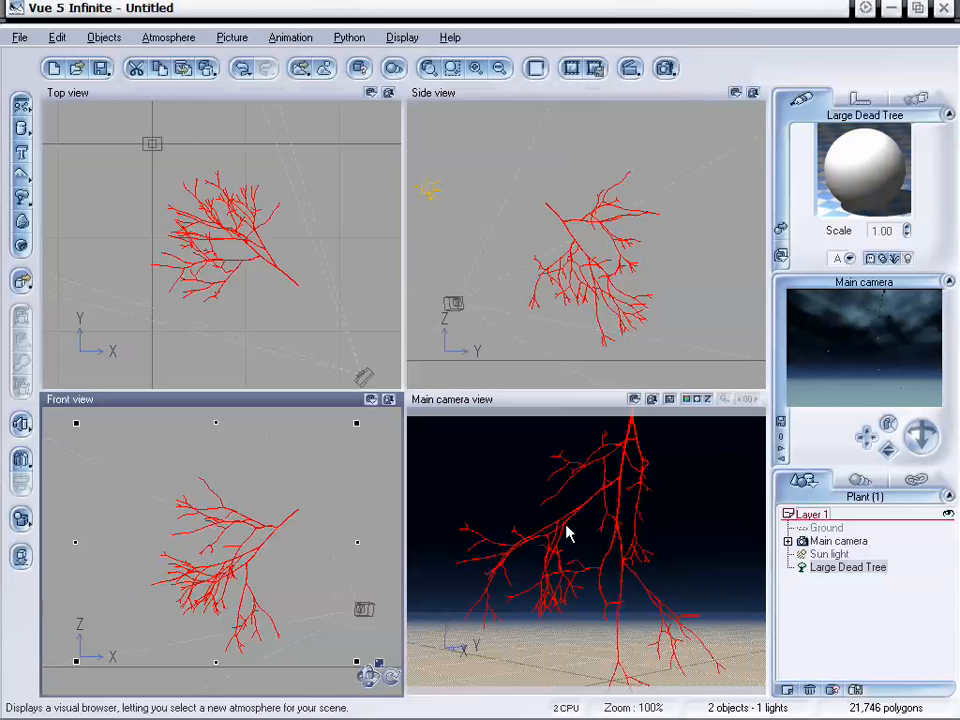
- Set the tree material's diffuse, ambient and luminous lighting to 100%, accept the edits and render the main camera view
double_click(870, 182)
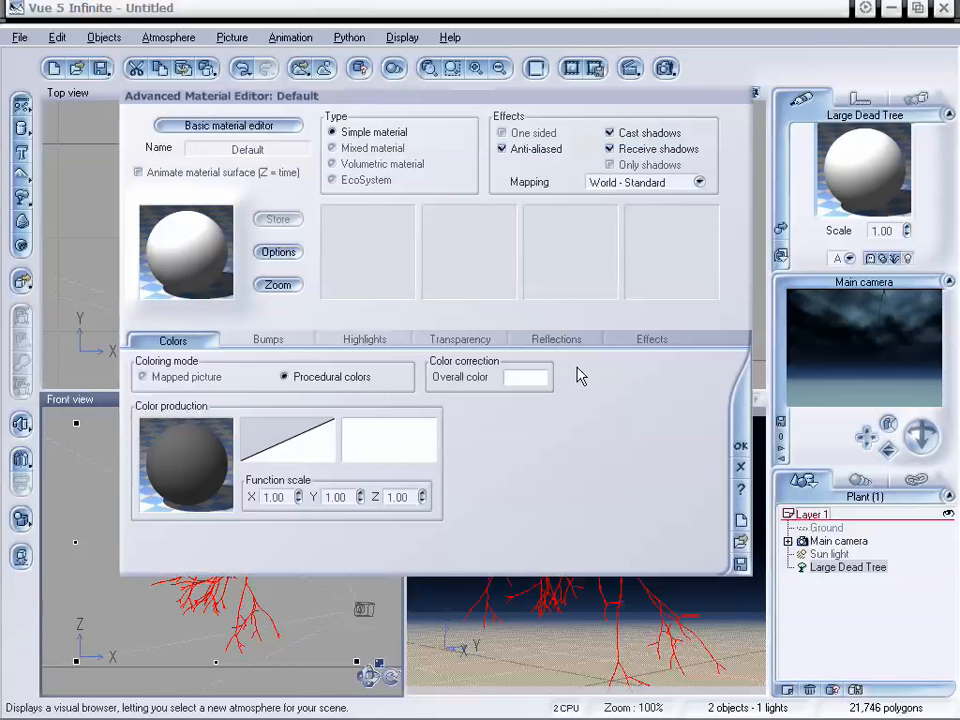
left_click(648, 340)
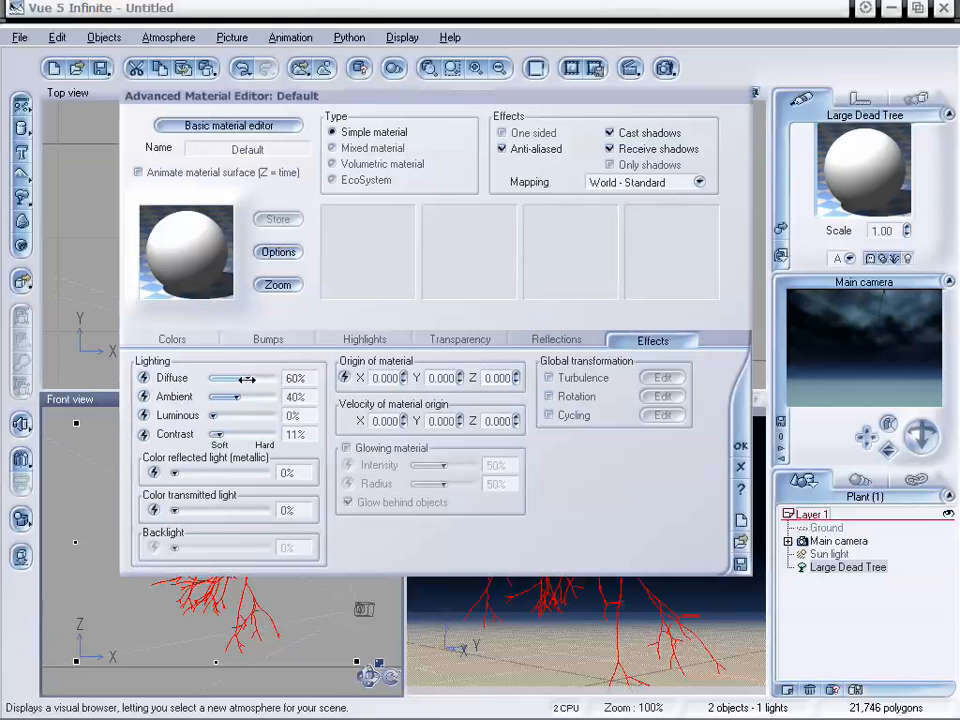
left_click_drag(246, 378, 272, 415)
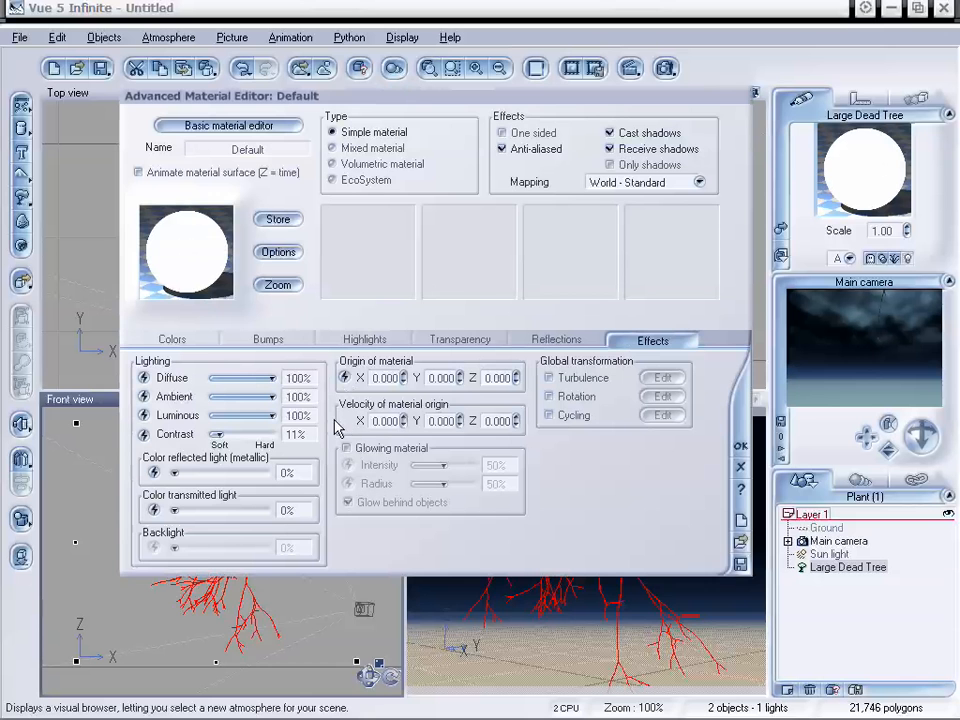
left_click(741, 446)
left_click(652, 72)
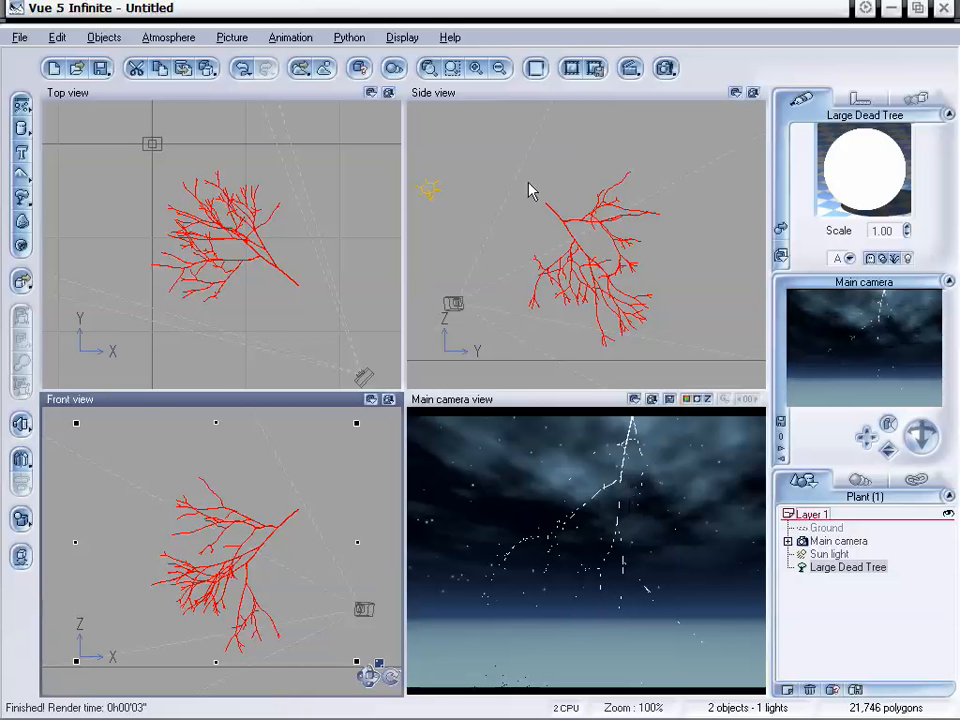
- Render the scene to screen at Broadcast quality and 640x480, and close the finished render
left_click(666, 68)
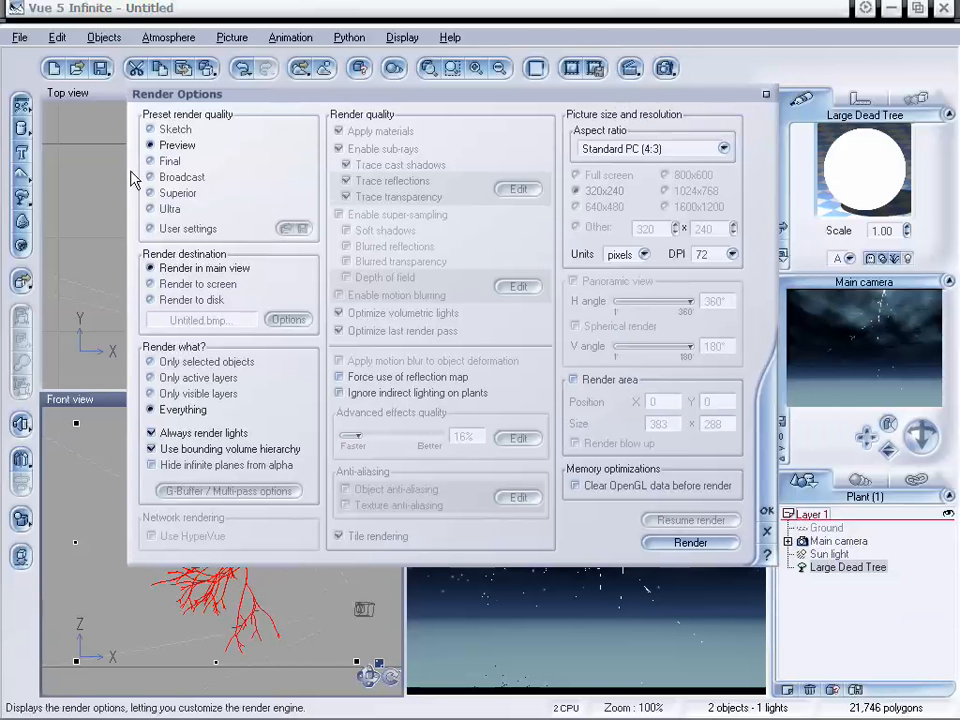
left_click(140, 177)
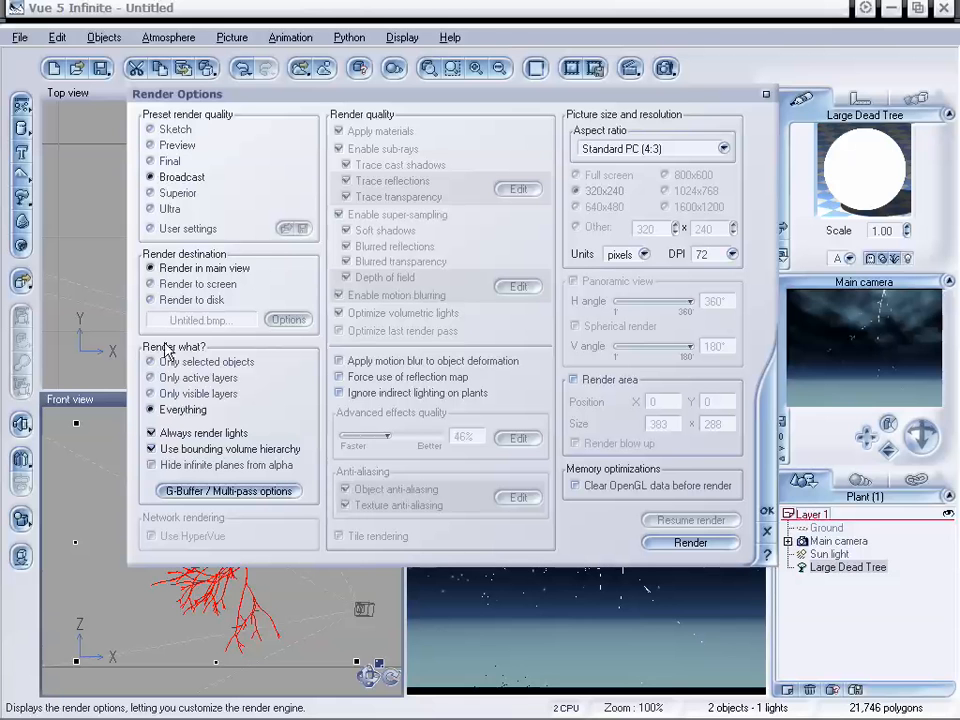
left_click(219, 285)
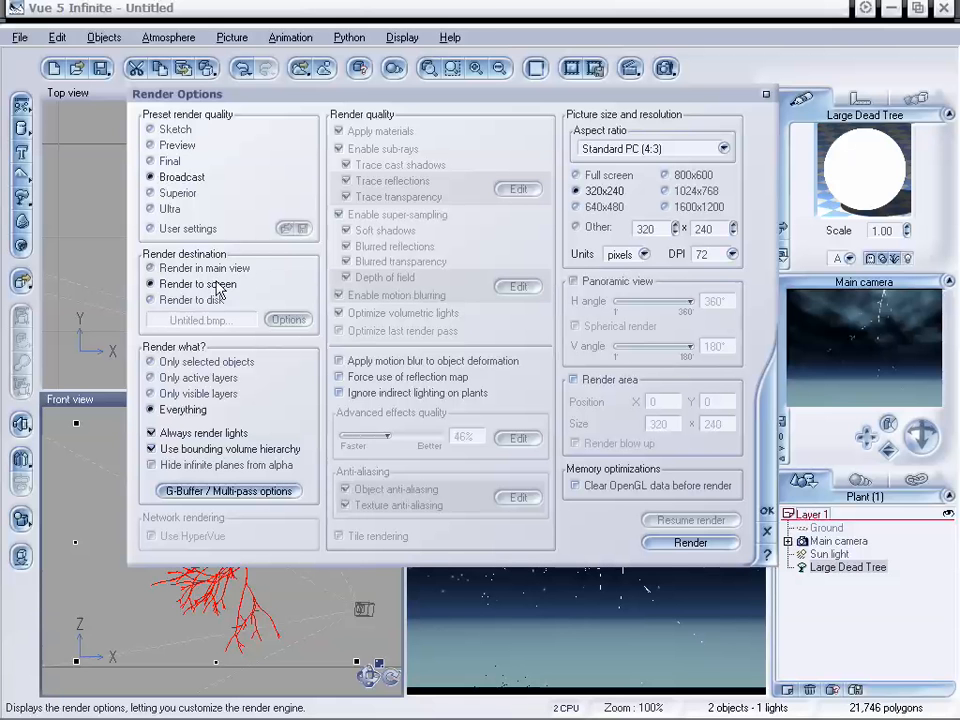
left_click(604, 207)
left_click(695, 542)
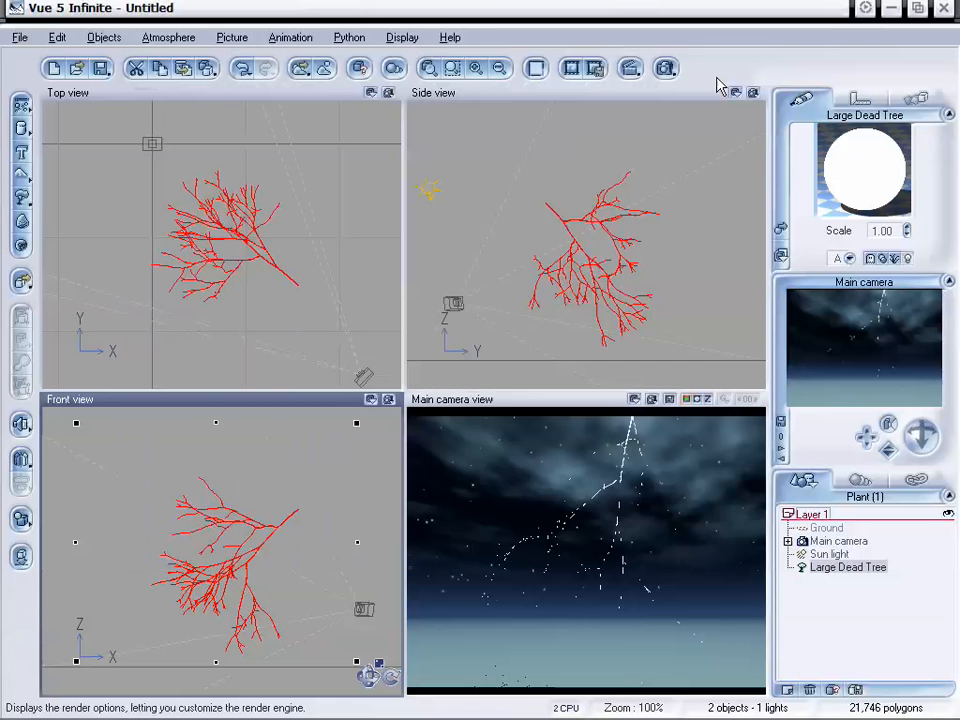
left_click(666, 68)
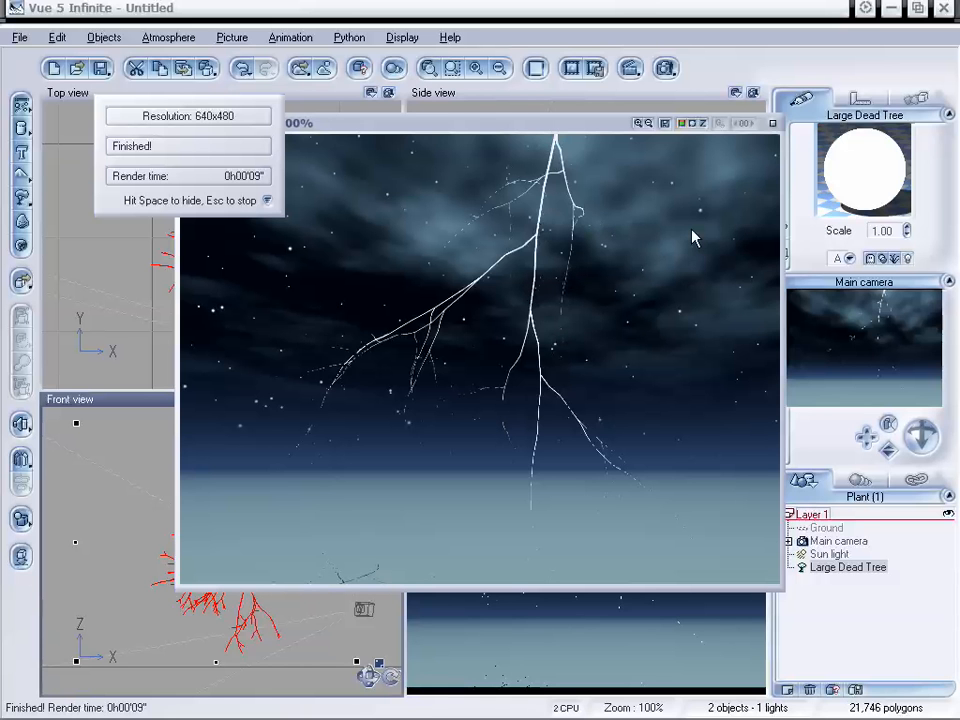
left_click(773, 124)
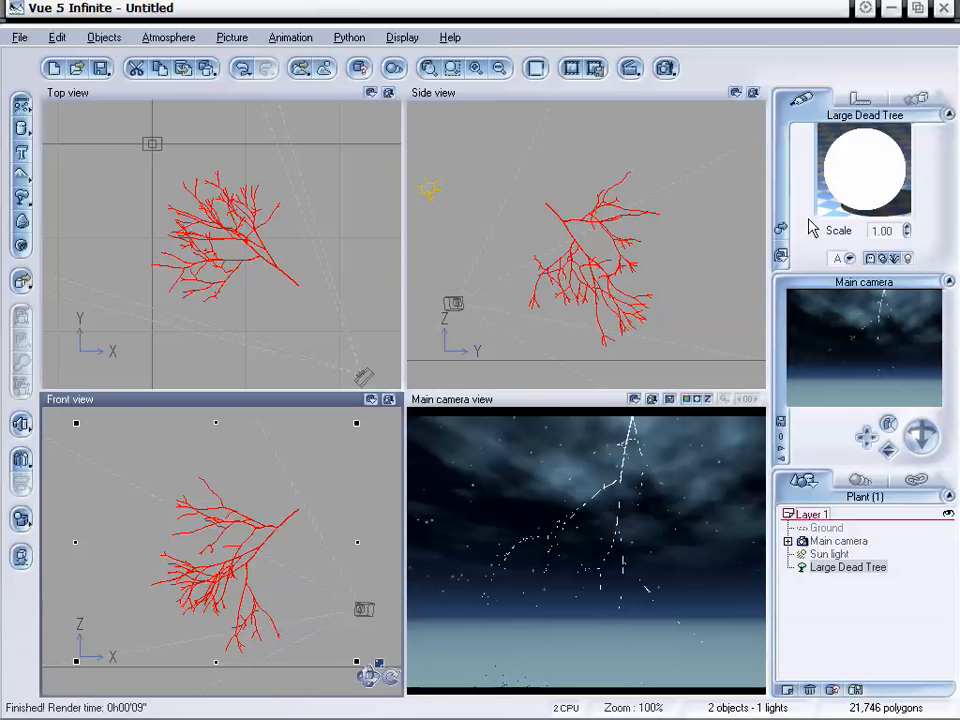
- Make the tree's material glow using the default glow settings, and check the result with a new render
double_click(838, 195)
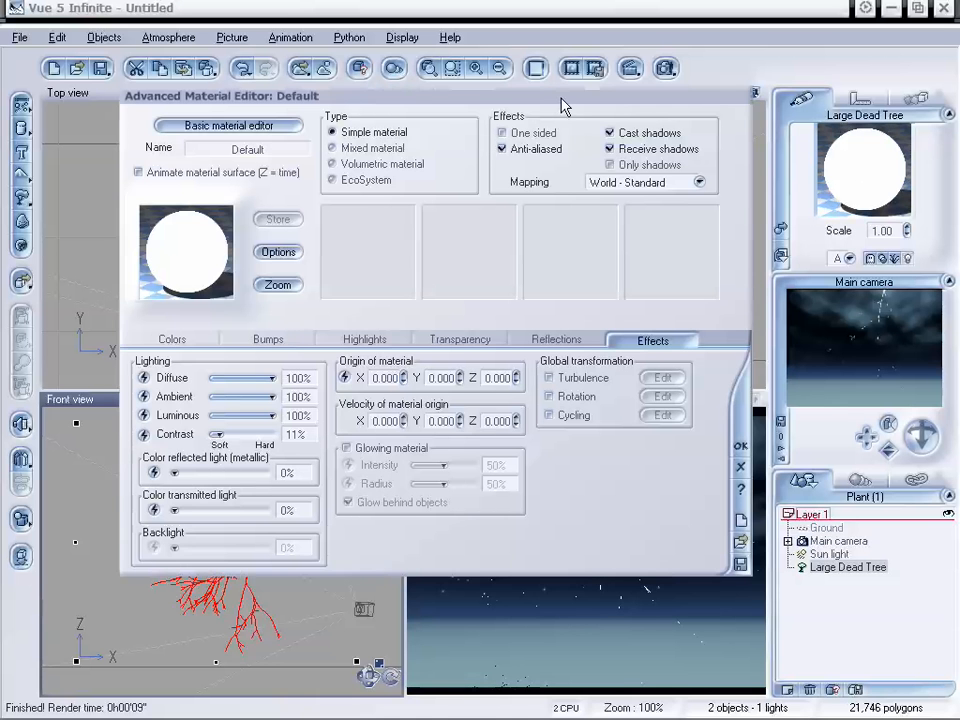
left_click_drag(561, 99, 553, 106)
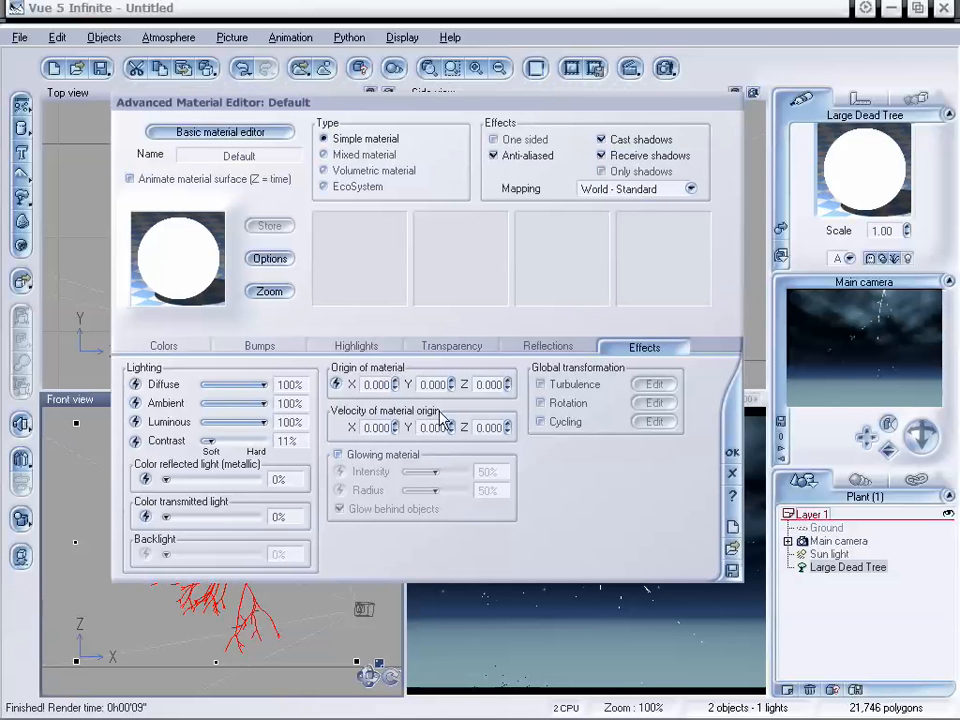
left_click(340, 455)
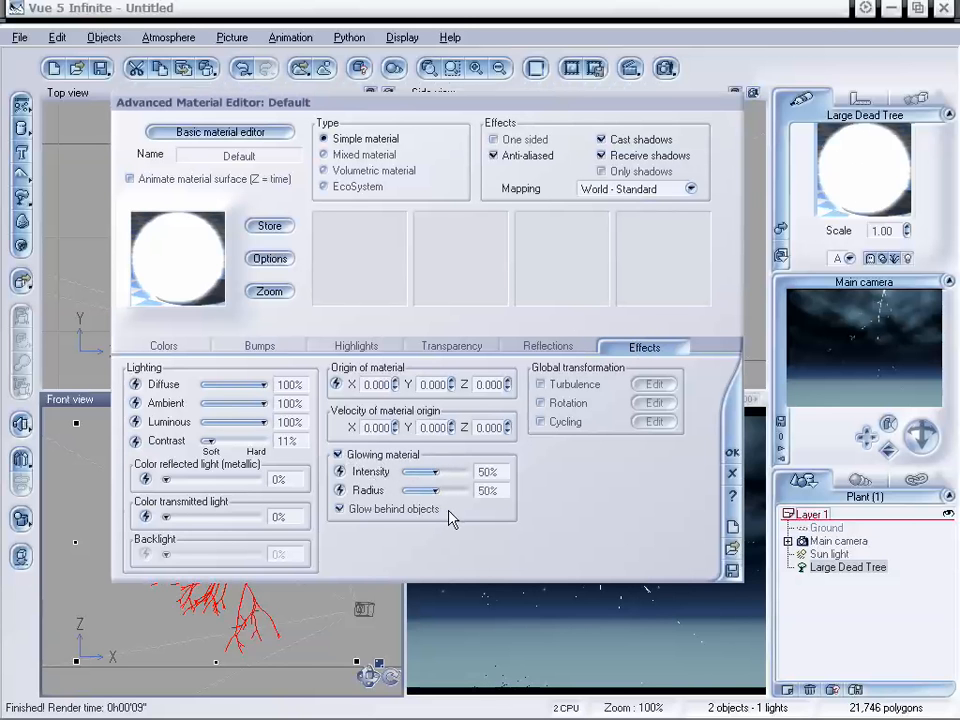
left_click(729, 456)
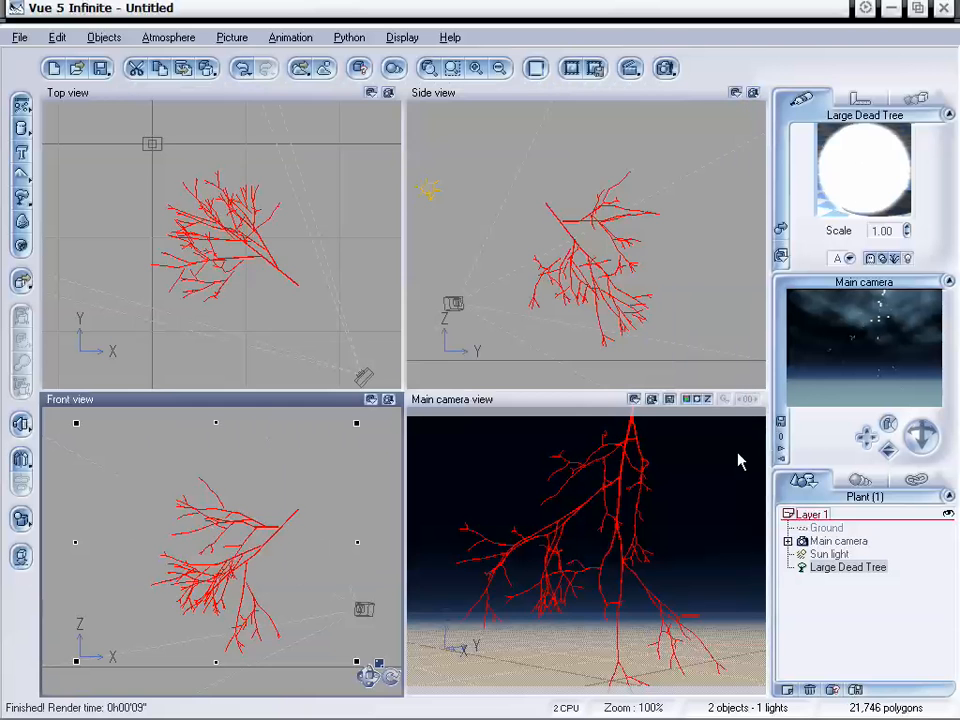
left_click(667, 70)
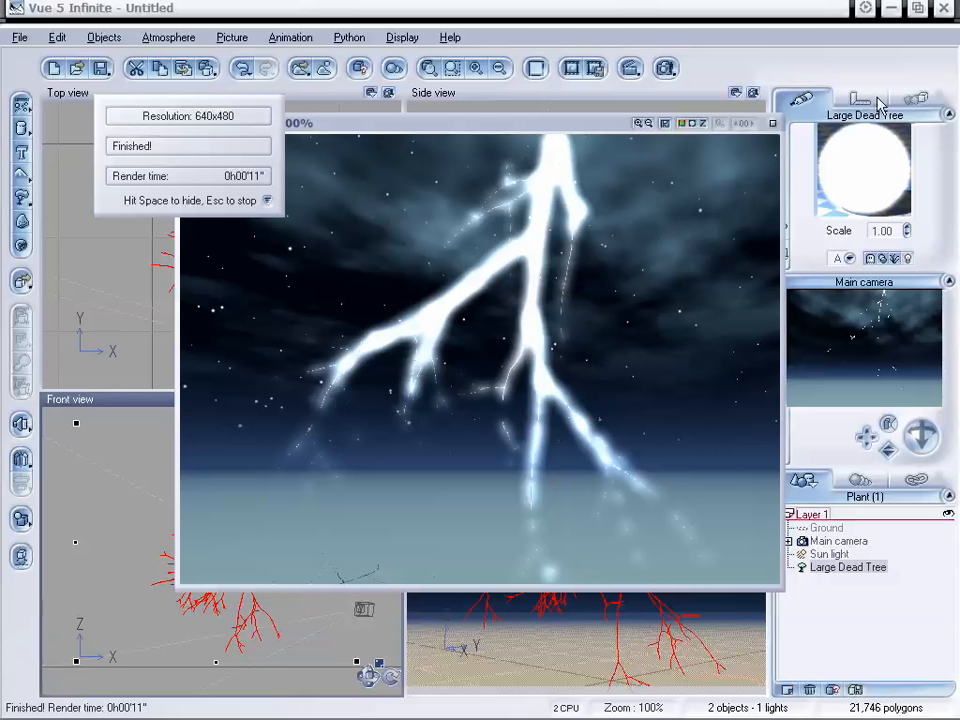
left_click(775, 125)
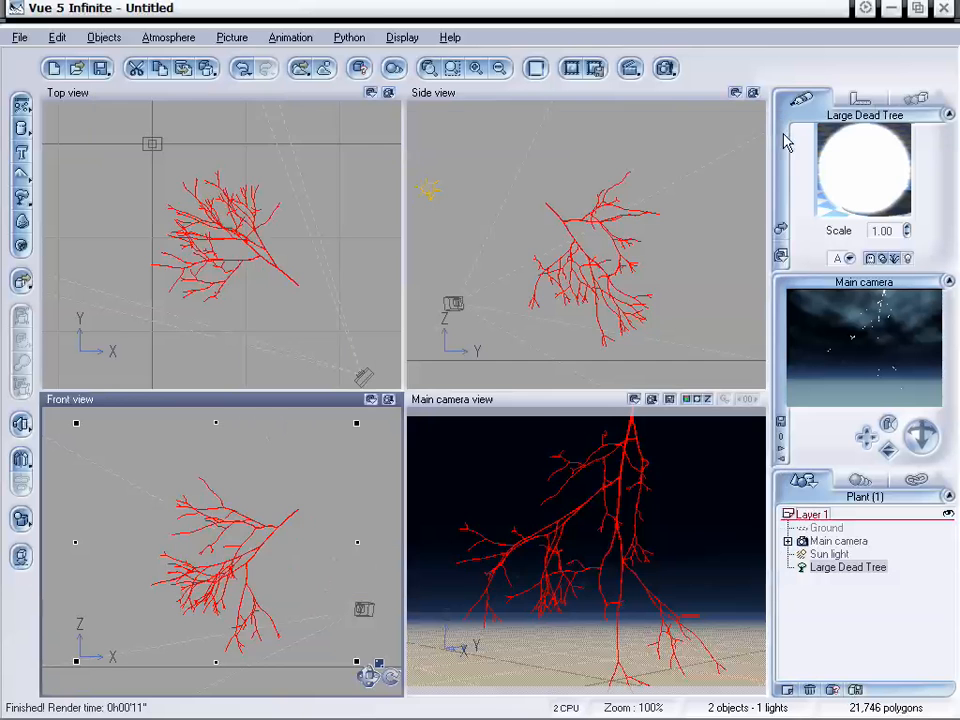
- Reduce the material's glow to 24% intensity and 25% radius, and check the lightning in a new render
double_click(842, 178)
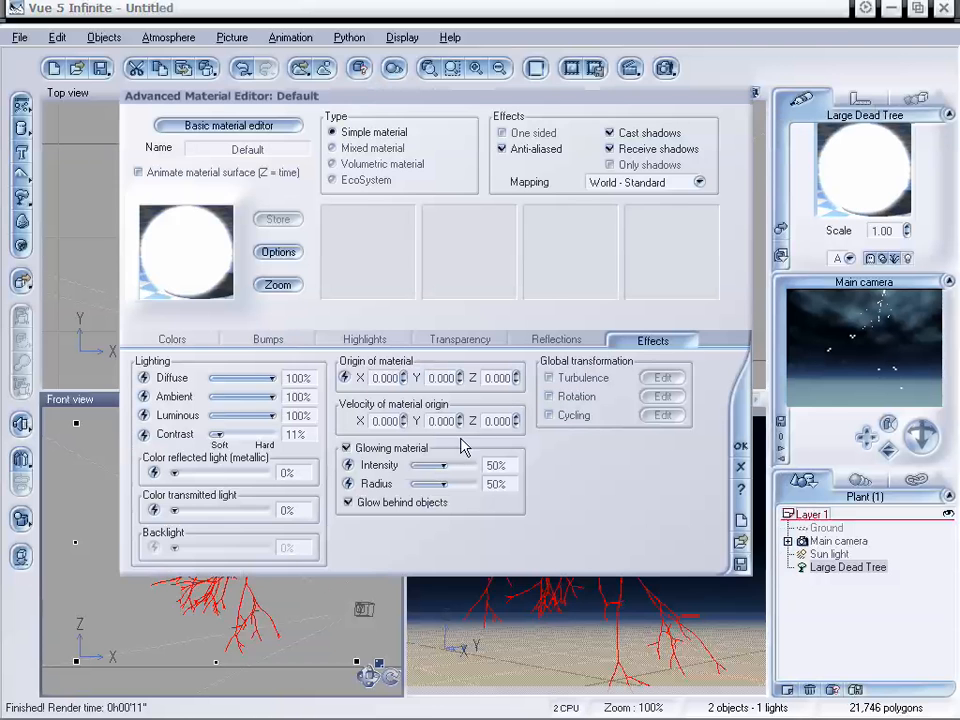
left_click_drag(443, 484, 421, 467)
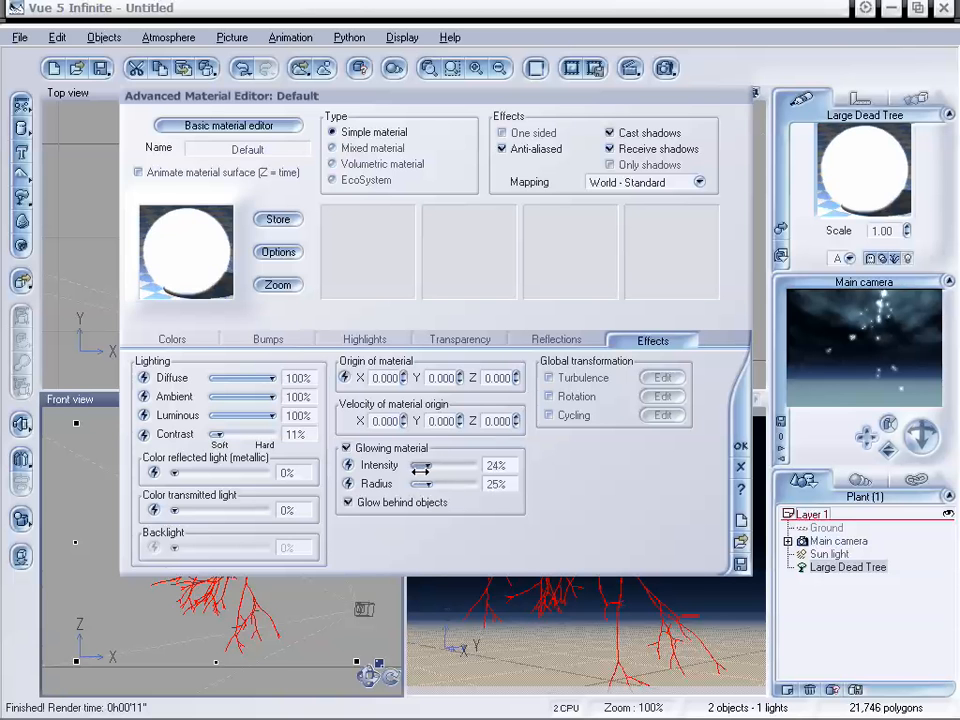
left_click(740, 446)
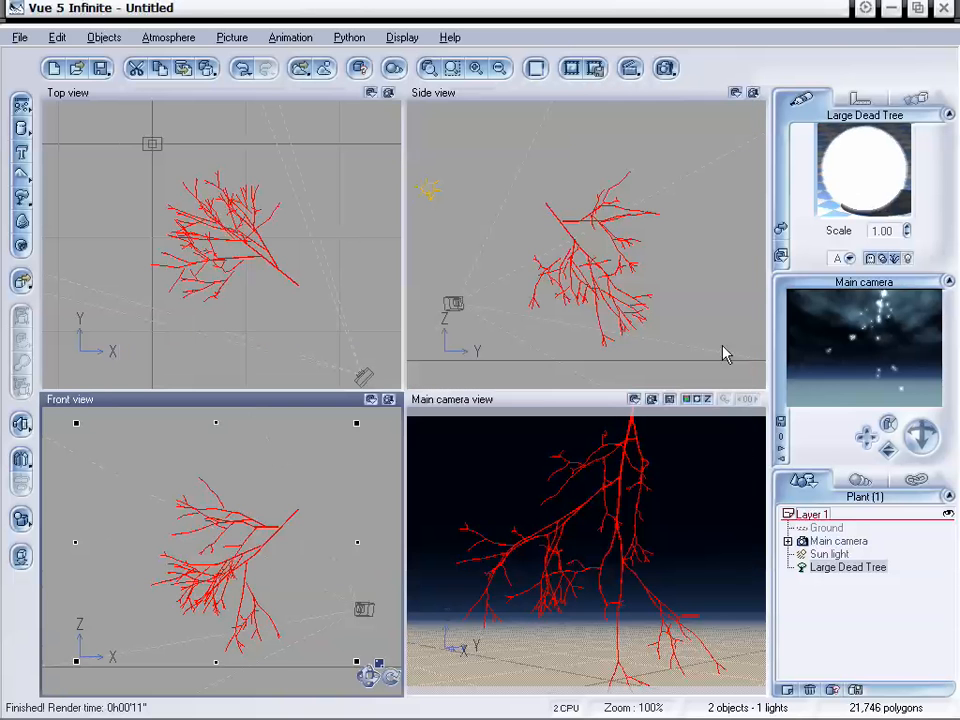
left_click(666, 68)
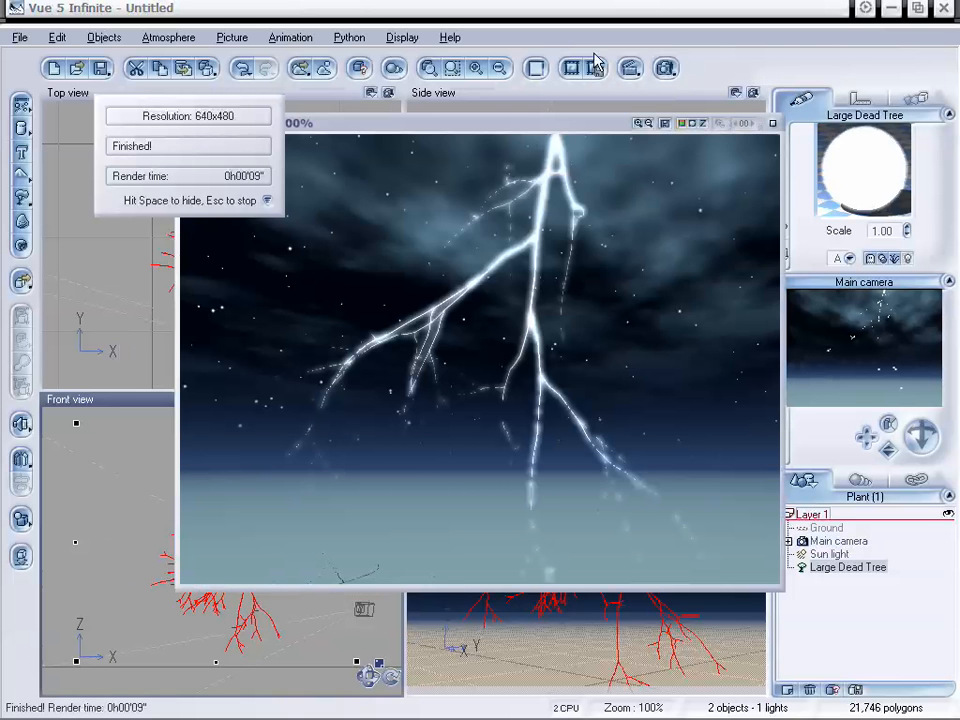
left_click(528, 130)
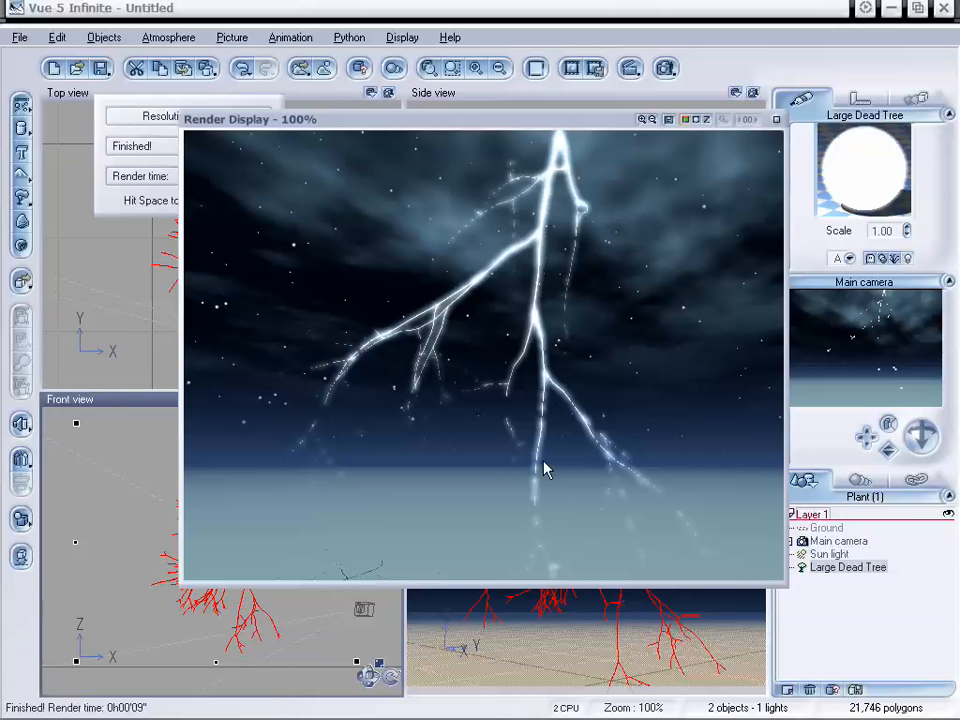
left_click(776, 120)
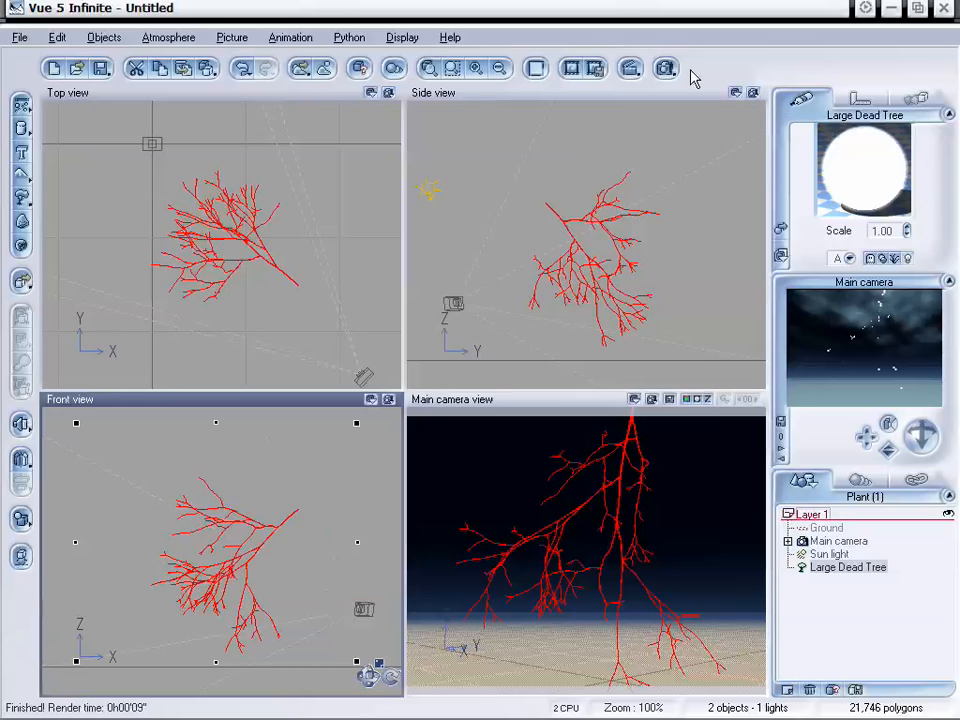
- Set the render quality preset to Ultra, render the scene again, and close the render after inspecting it
left_click(666, 68)
left_click(170, 212)
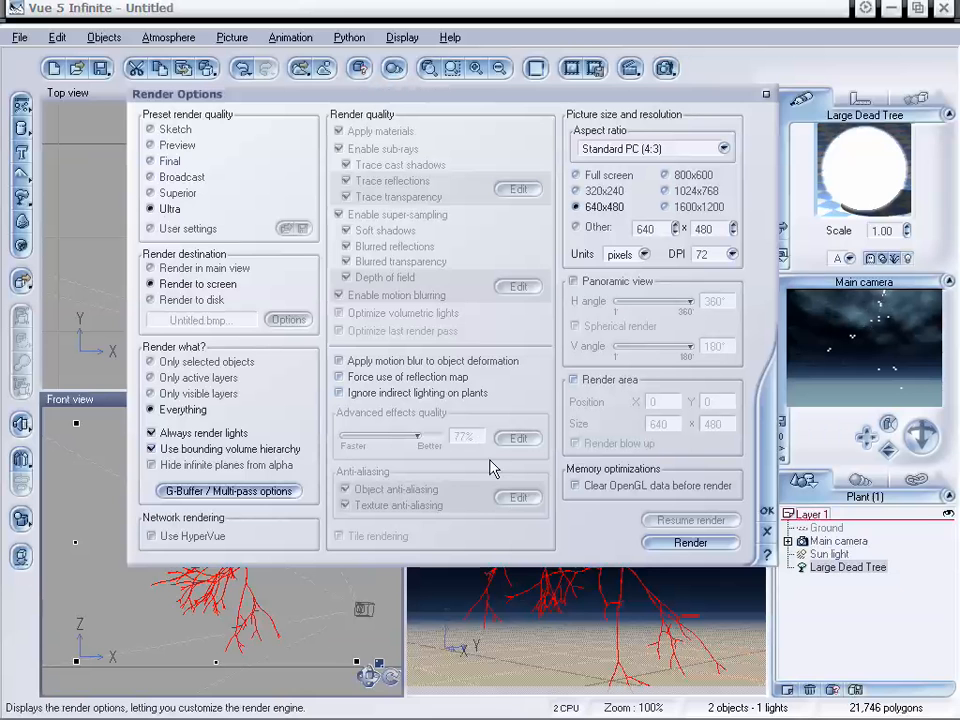
left_click(200, 228)
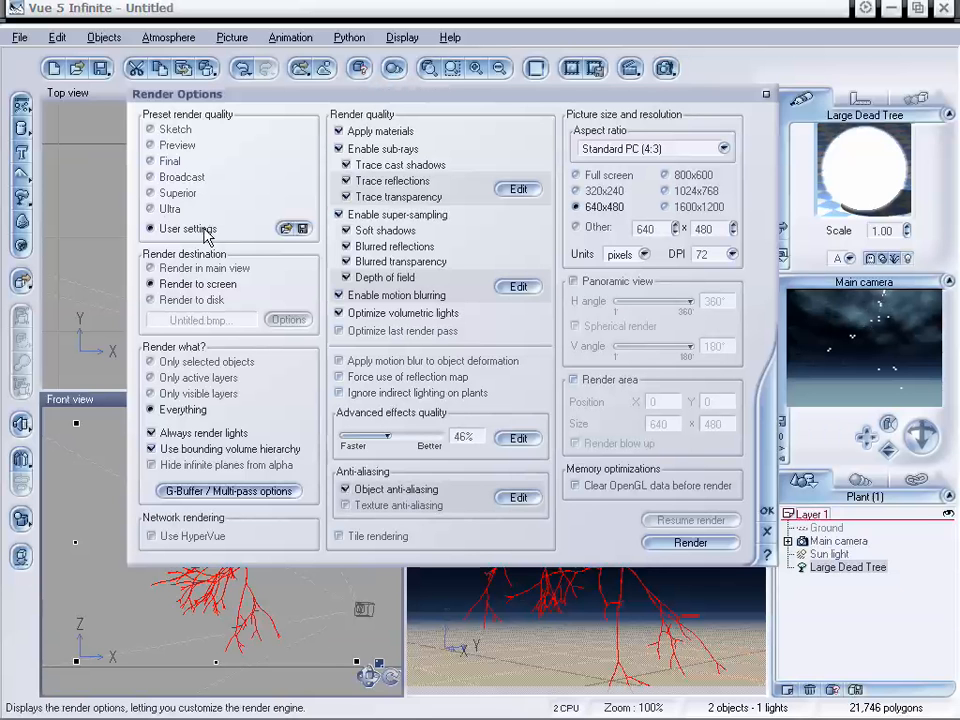
left_click(186, 211)
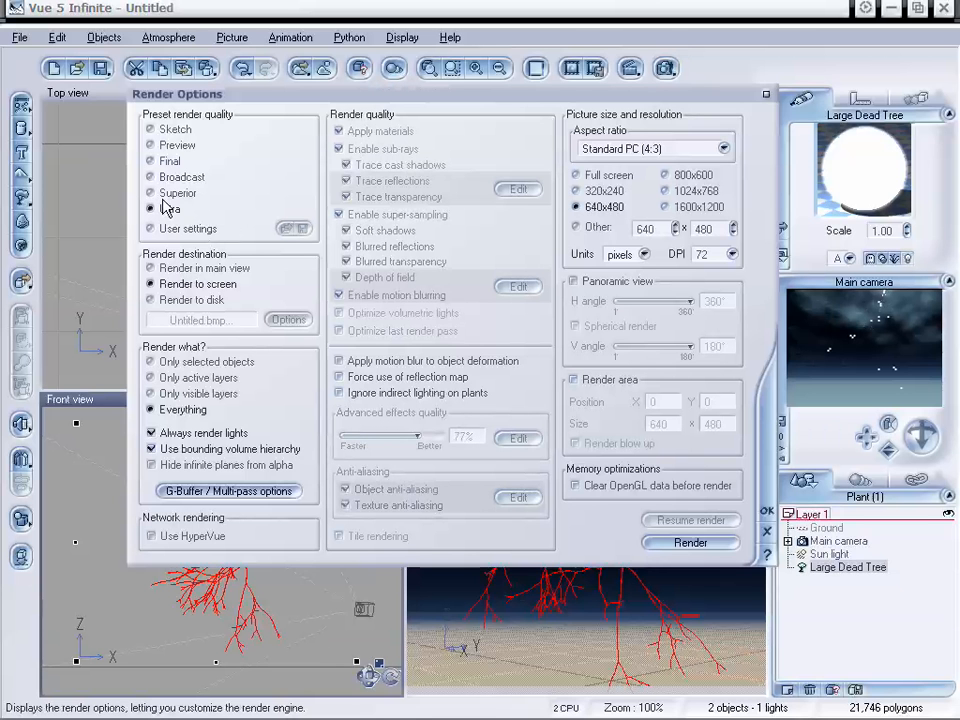
left_click(767, 510)
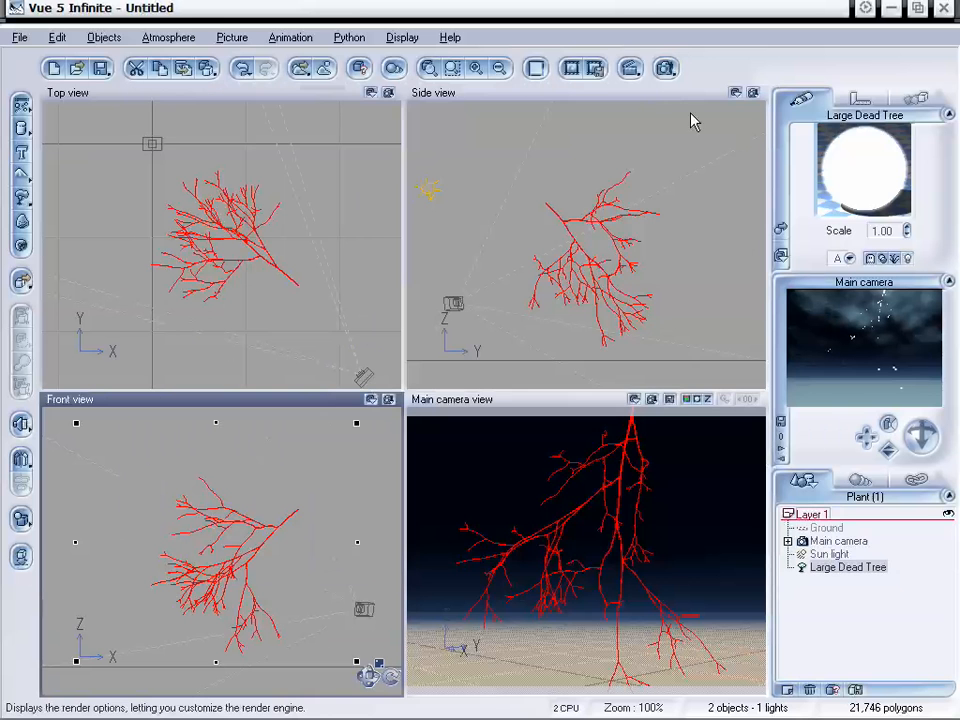
left_click(666, 68)
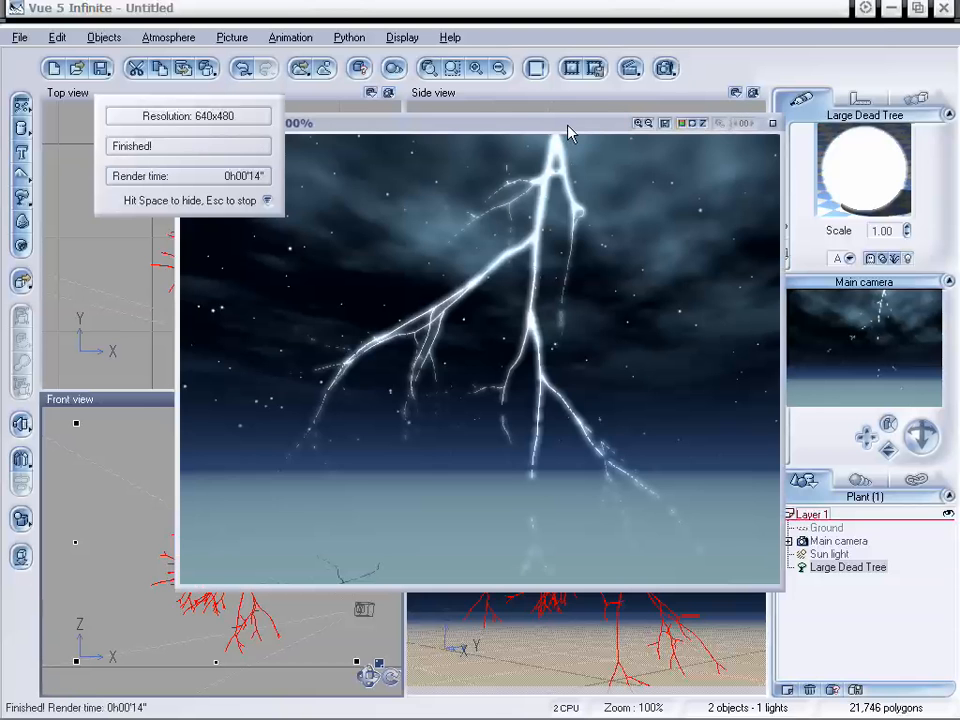
left_click(566, 133)
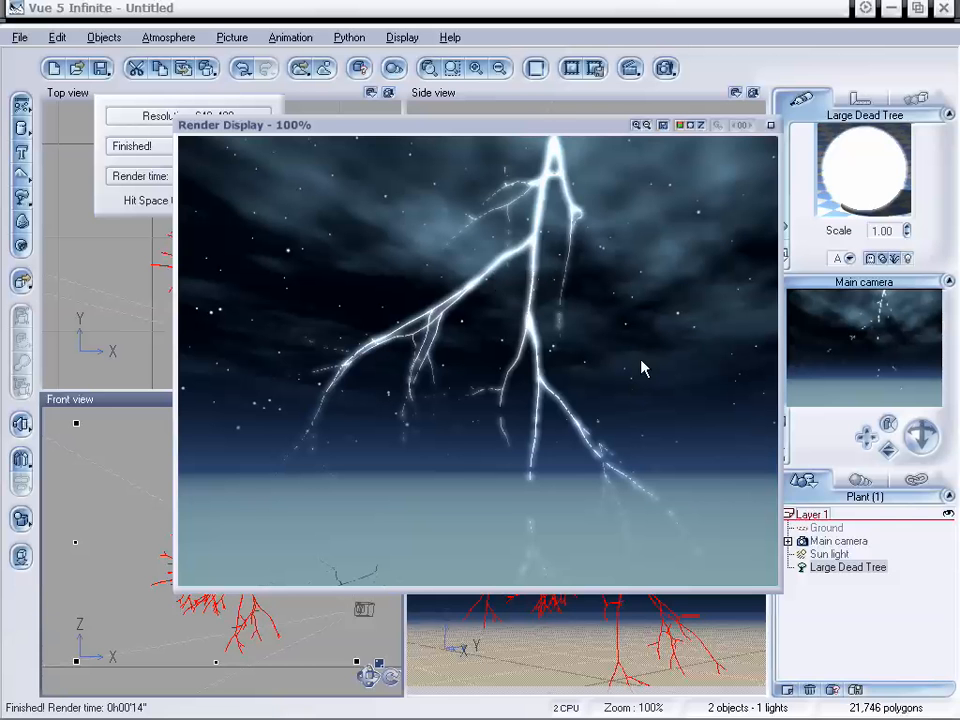
left_click_drag(601, 128, 596, 132)
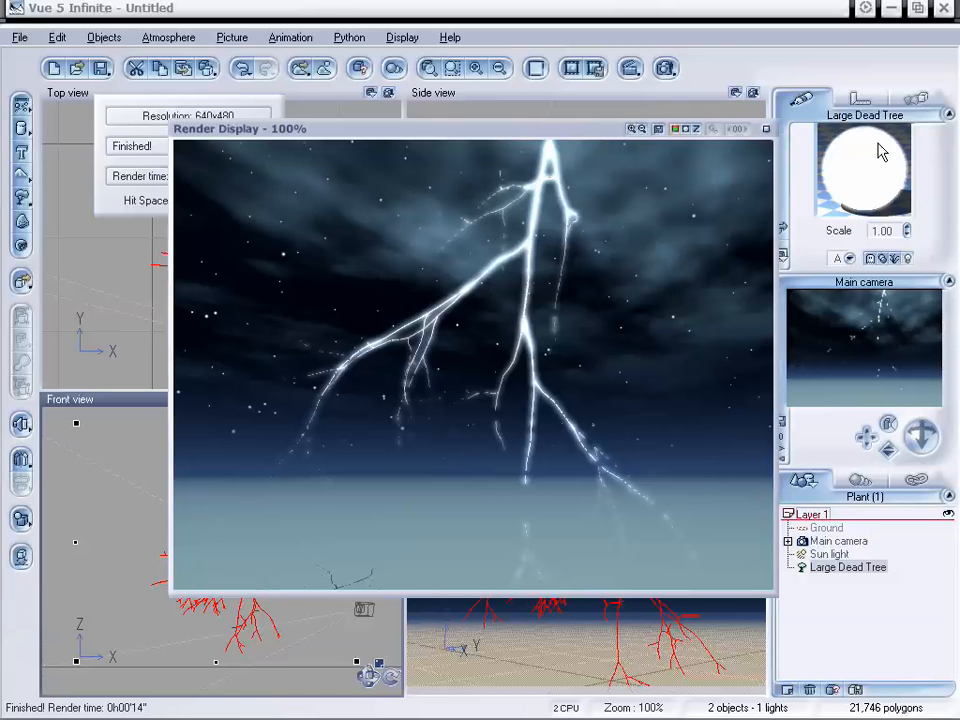
left_click(766, 129)
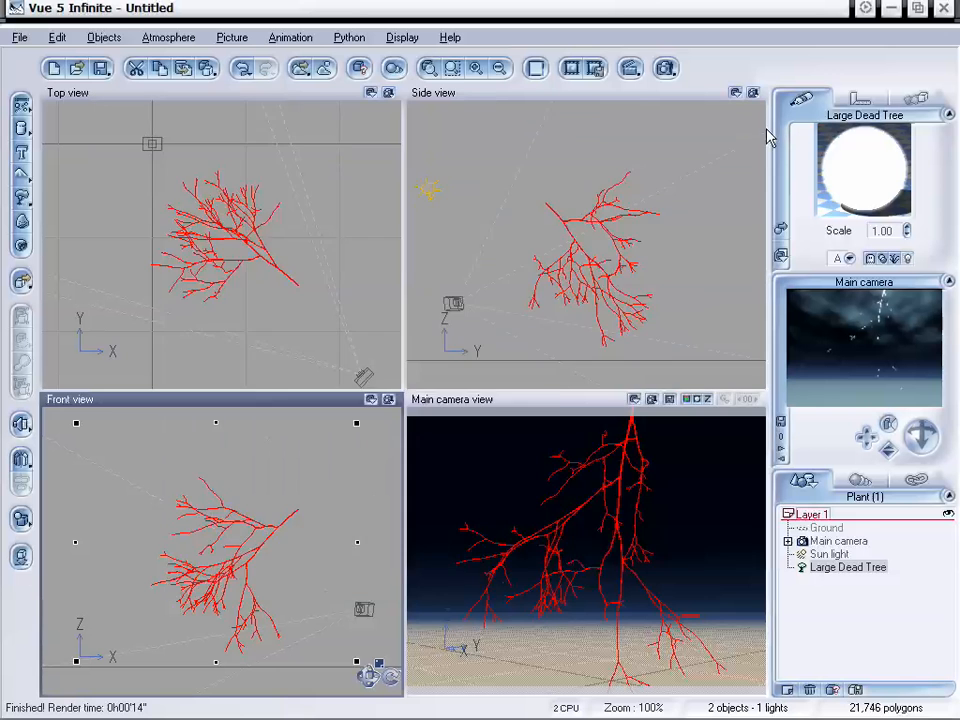
- Switch the render quality to User settings and set object anti-aliasing to 256 minimum and maximum subrays per pixel with a 100% quality threshold
left_click(665, 69)
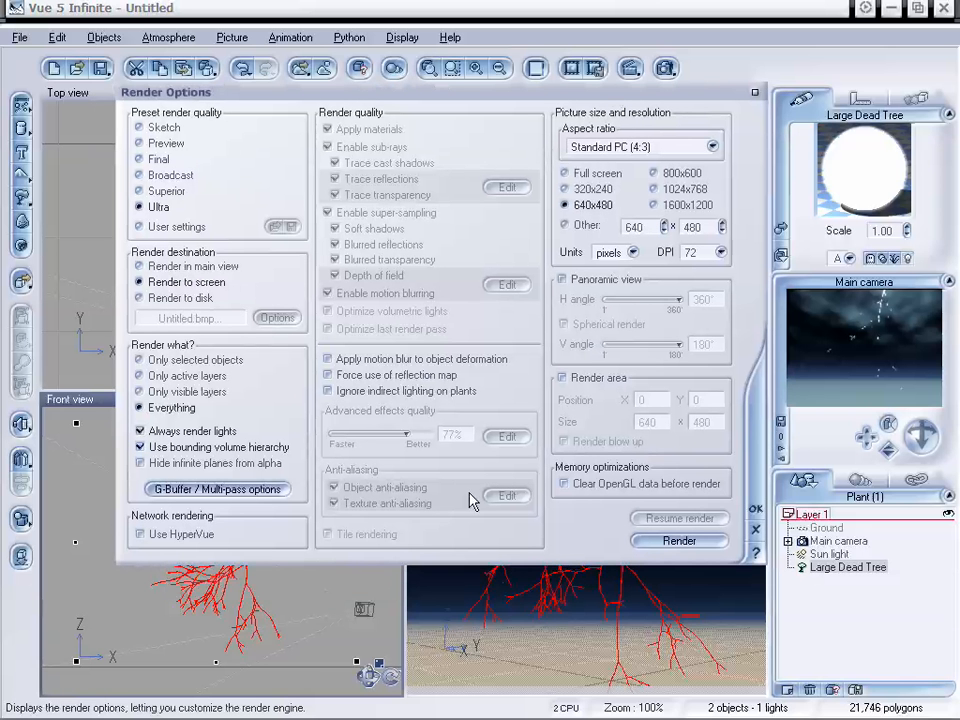
left_click(158, 227)
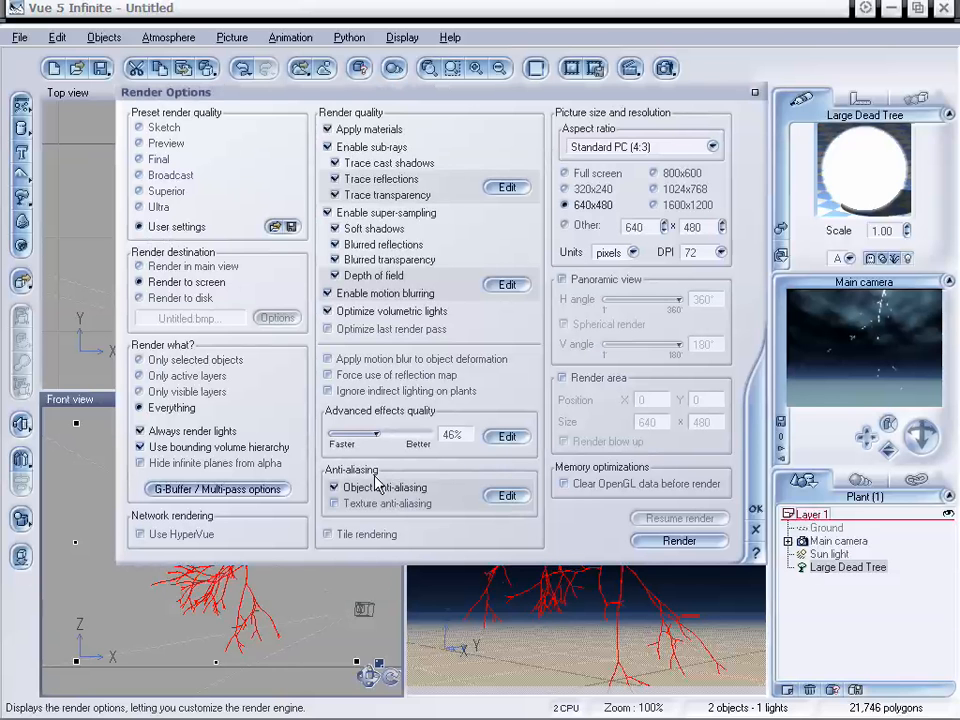
left_click(507, 496)
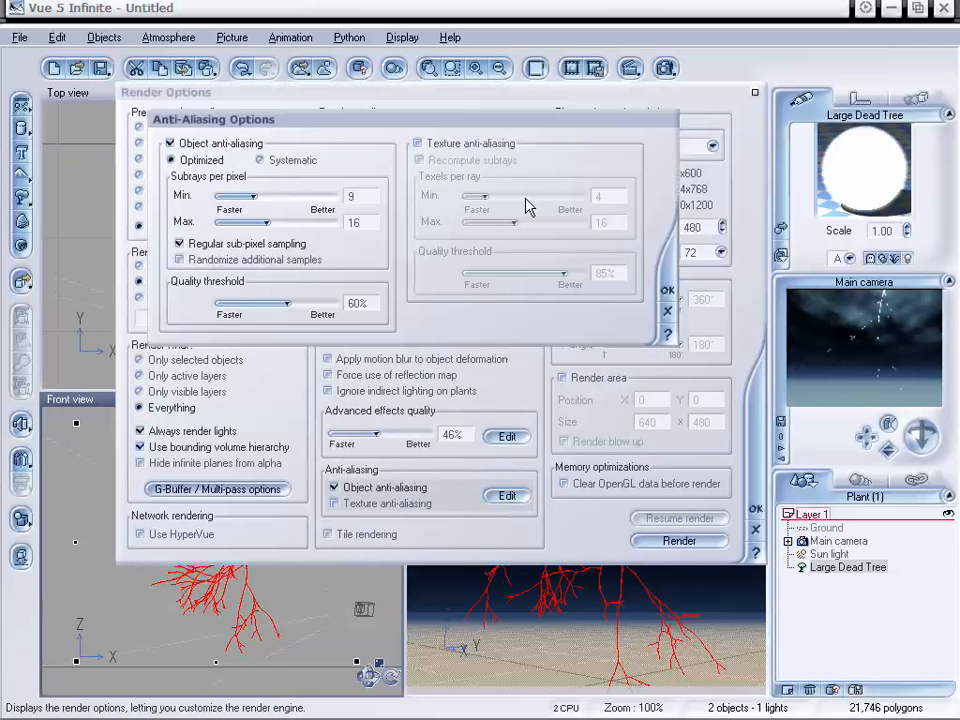
left_click_drag(328, 124, 342, 133)
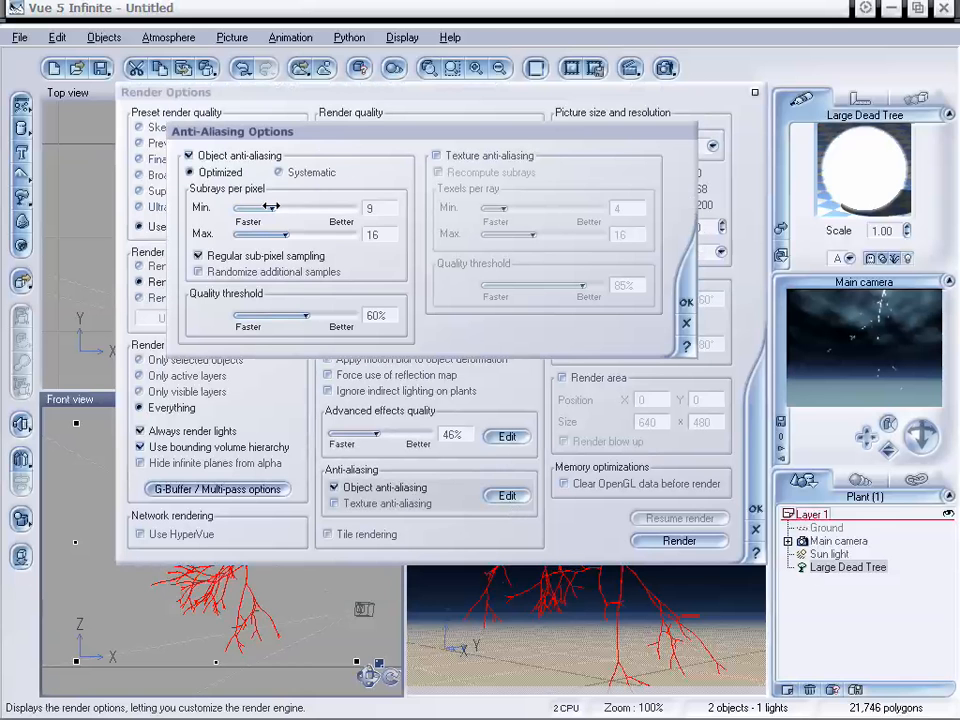
left_click_drag(271, 208, 352, 208)
left_click_drag(287, 234, 352, 234)
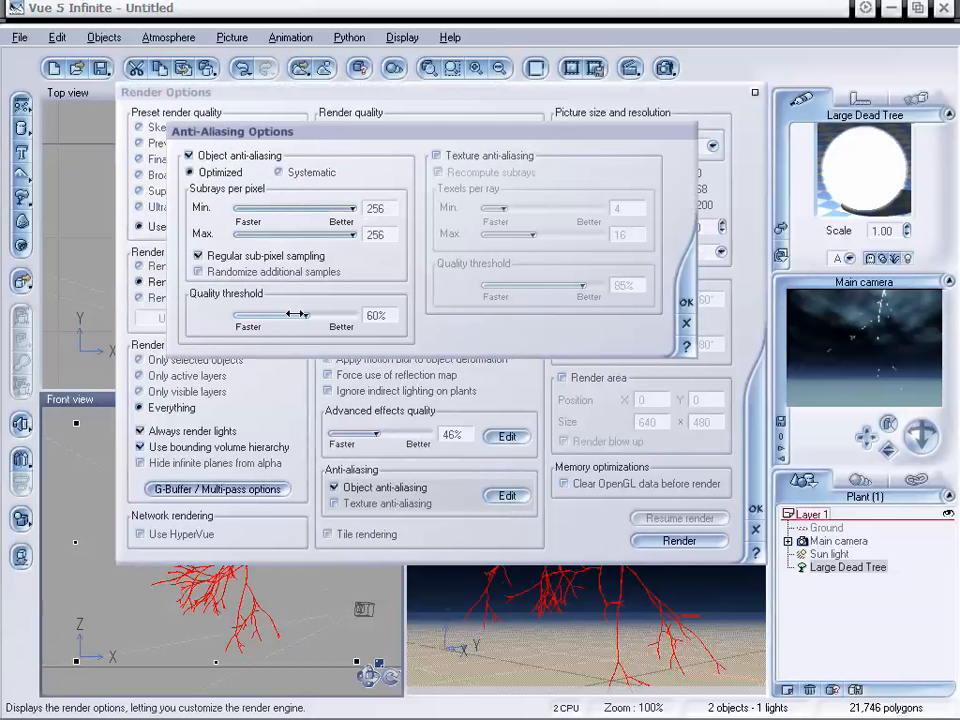
left_click_drag(297, 315, 355, 316)
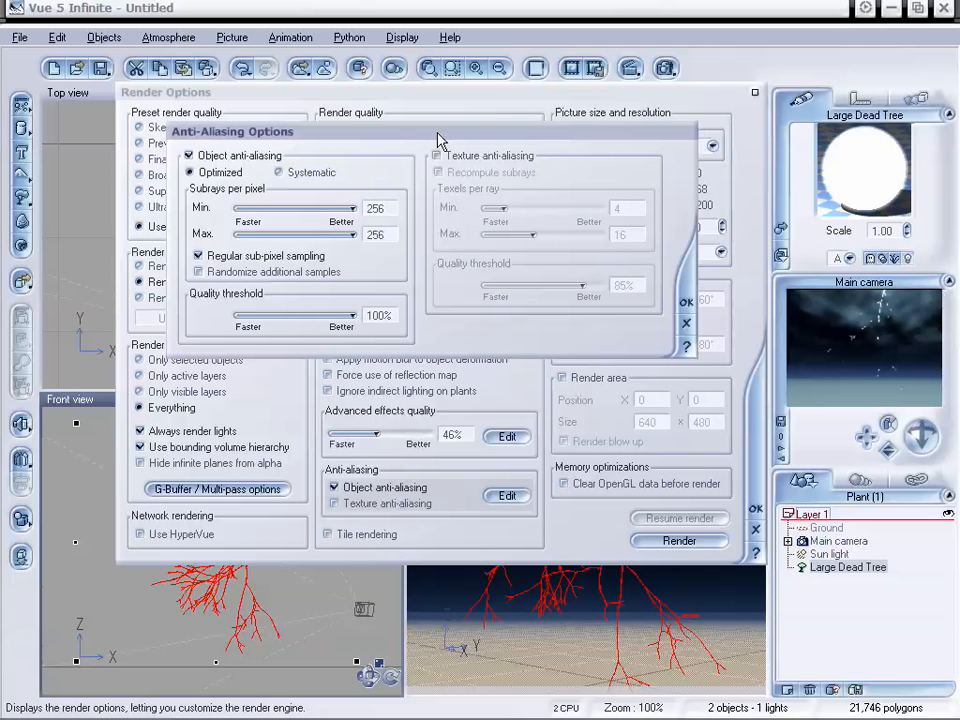
left_click_drag(443, 133, 448, 142)
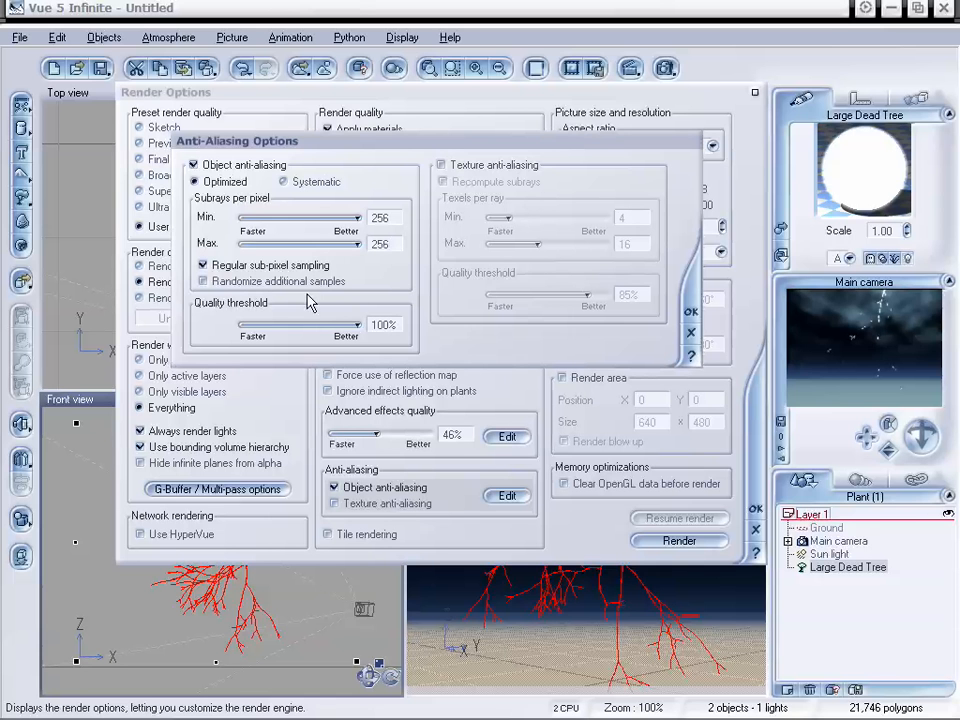
left_click(689, 318)
- Render the scene with the custom anti-aliasing, inspect the lightning, and close the render
left_click(694, 540)
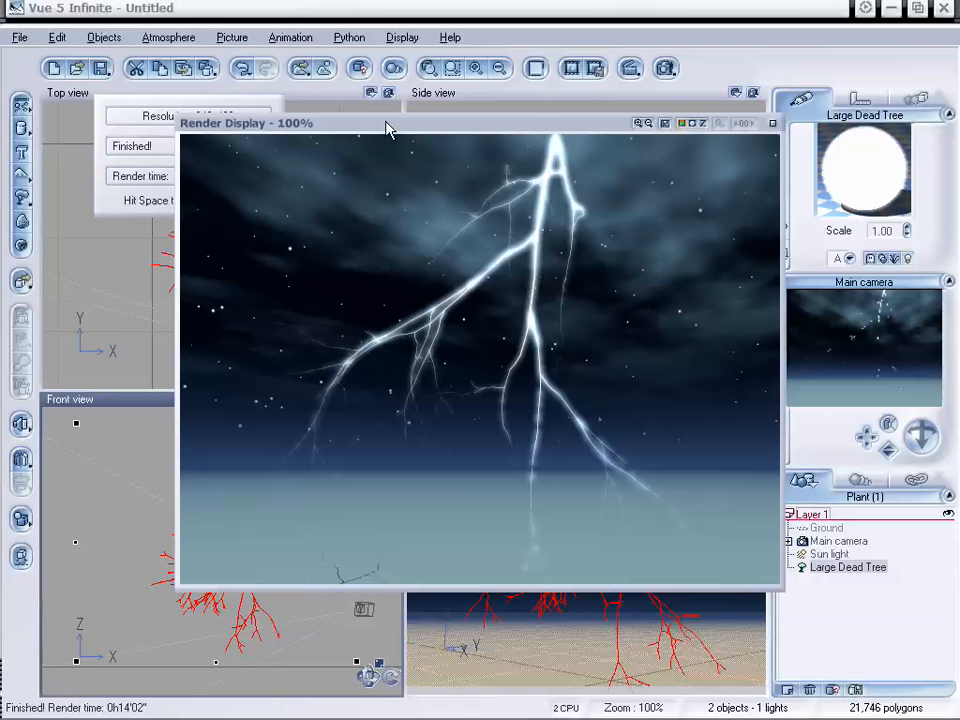
left_click_drag(388, 126, 382, 128)
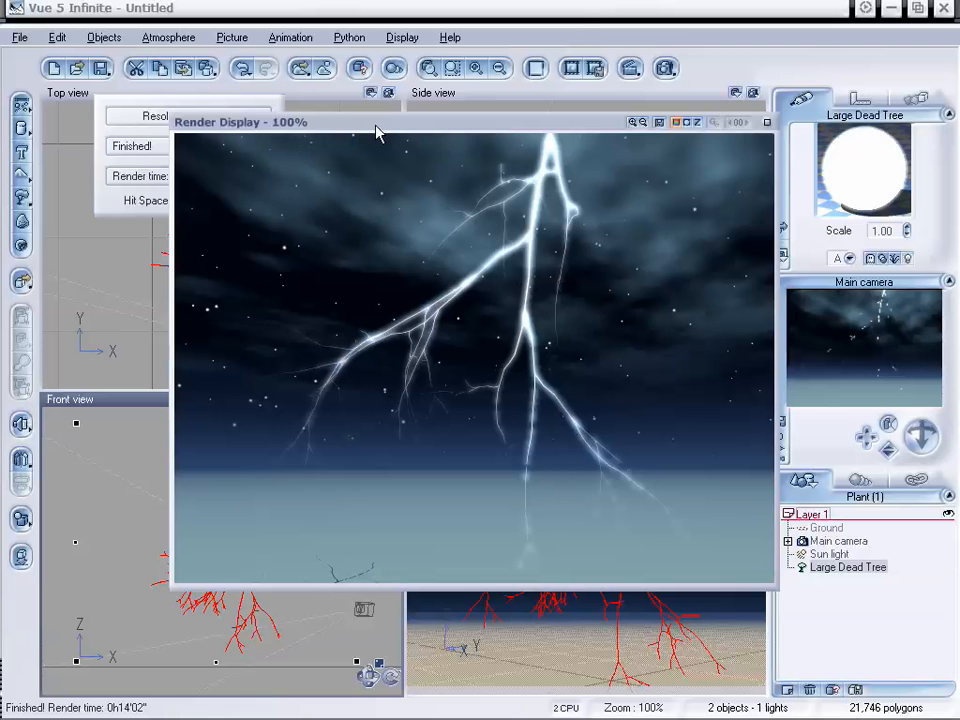
mouse_move(400, 128)
left_mouse_down()
mouse_move(377, 230)
mouse_move(388, 229)
mouse_move(400, 131)
left_mouse_up()
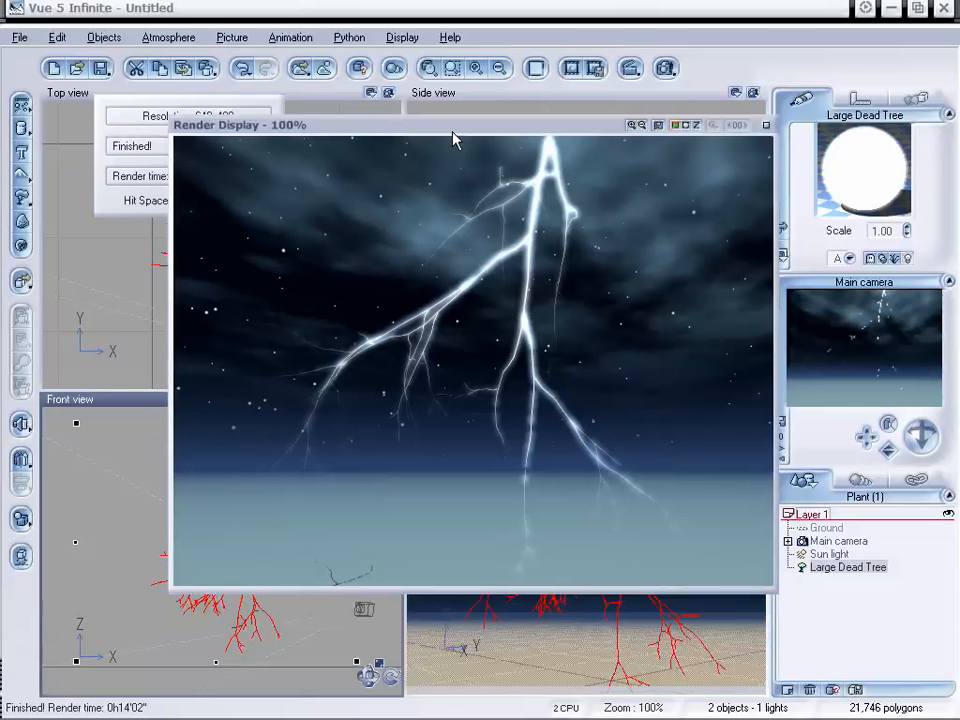
left_click_drag(462, 135, 454, 135)
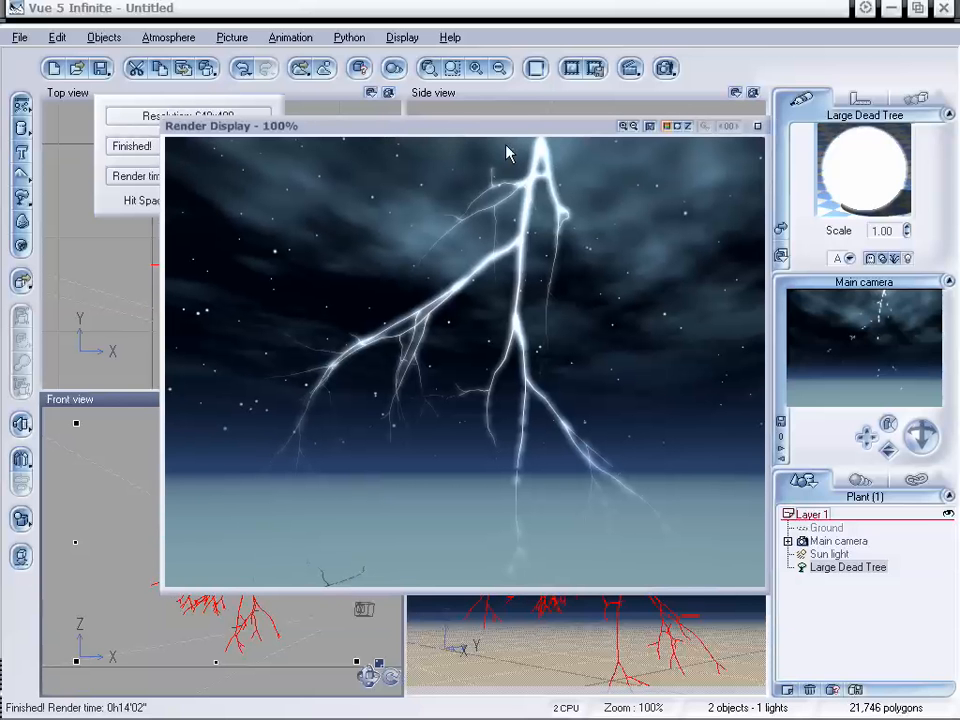
left_click(758, 127)
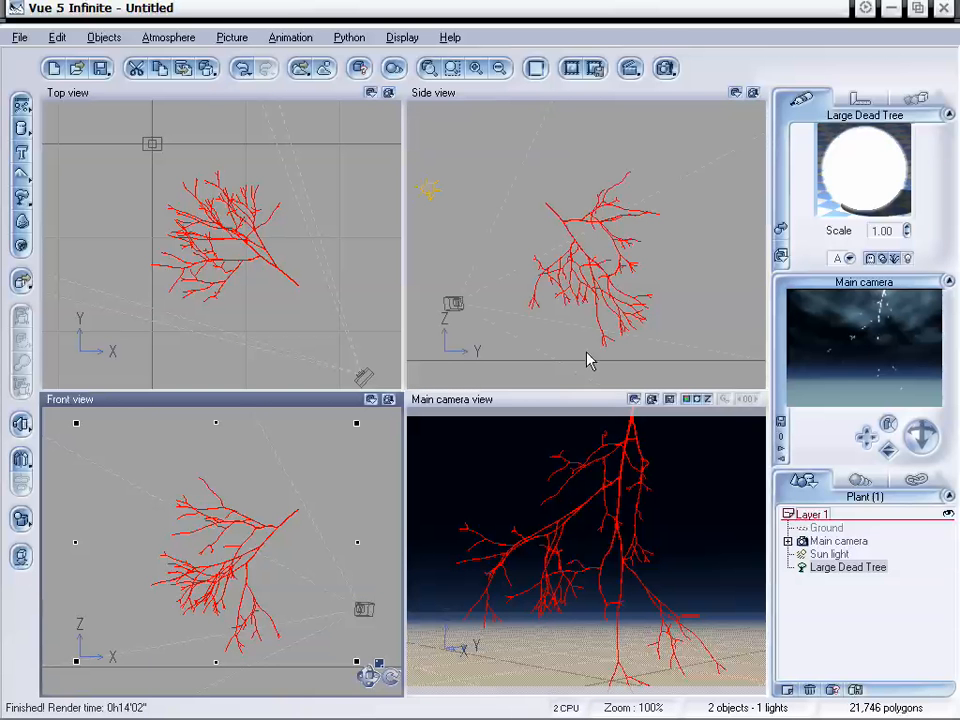
- Set the render quality preset back to Broadcast and pull the main camera back from the tree
left_click(665, 70)
left_click(180, 177)
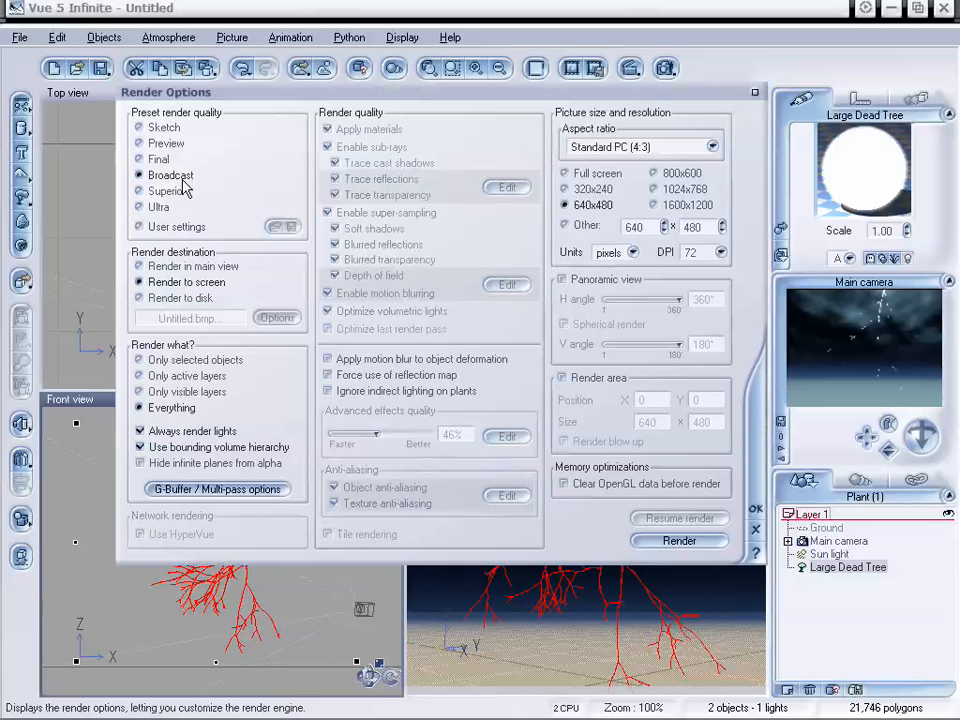
left_click(754, 511)
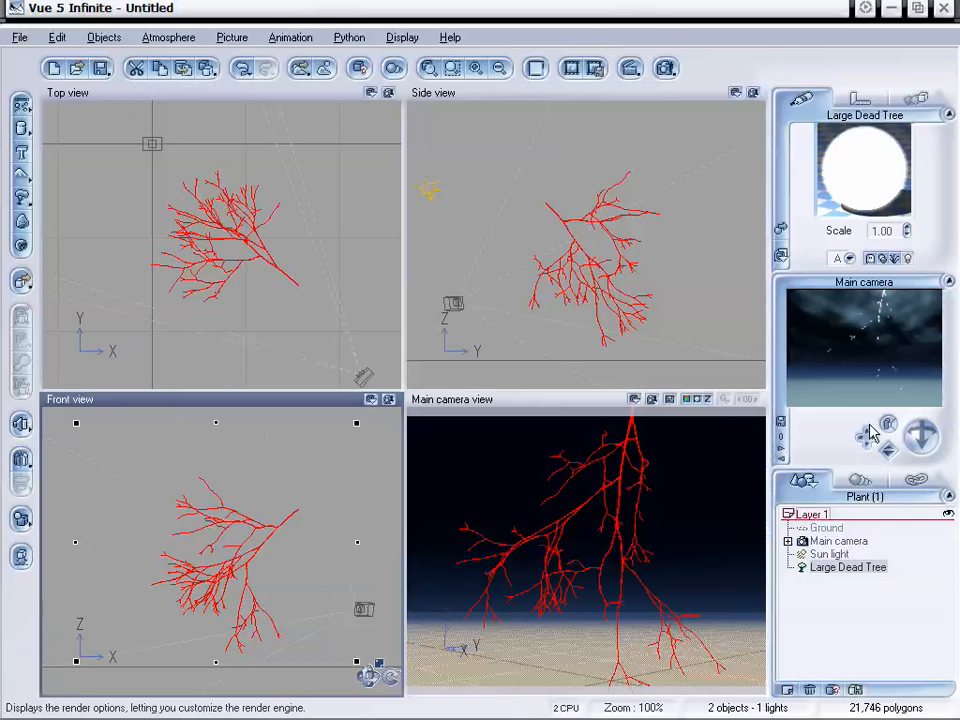
left_click_drag(887, 448, 887, 447)
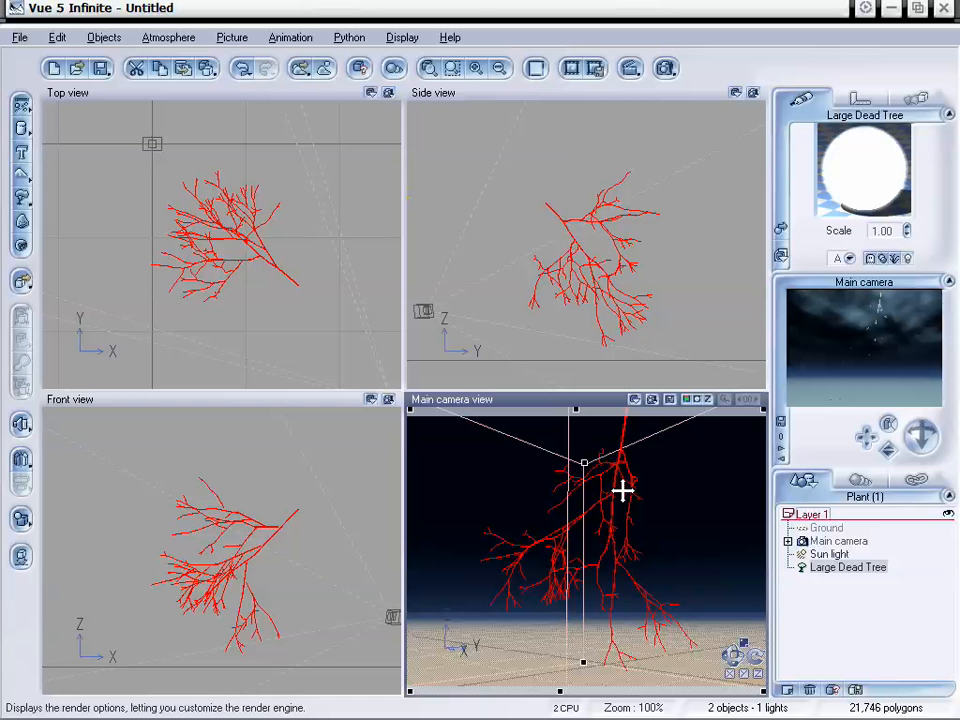
- Display the animation timeline and set the current time to 2 seconds
left_click(288, 39)
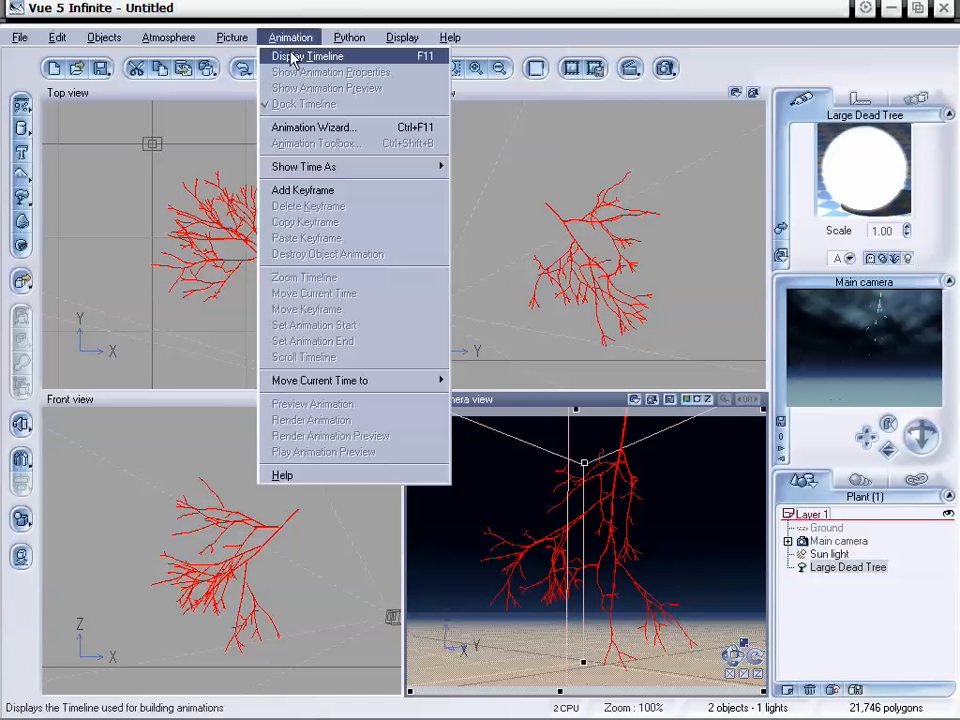
left_click(291, 57)
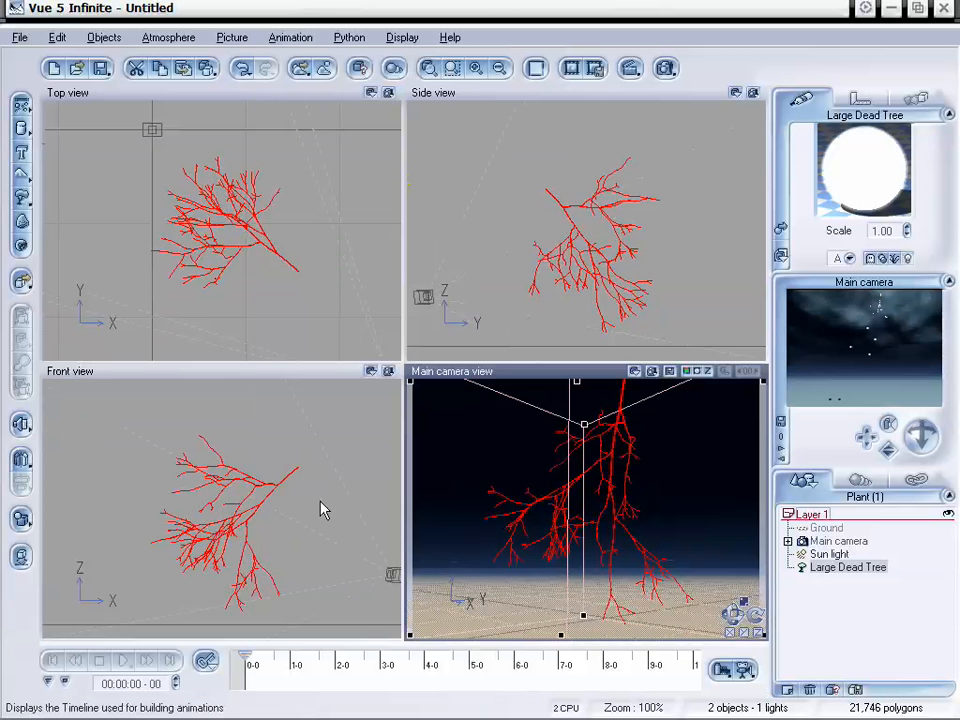
left_click_drag(247, 660, 336, 668)
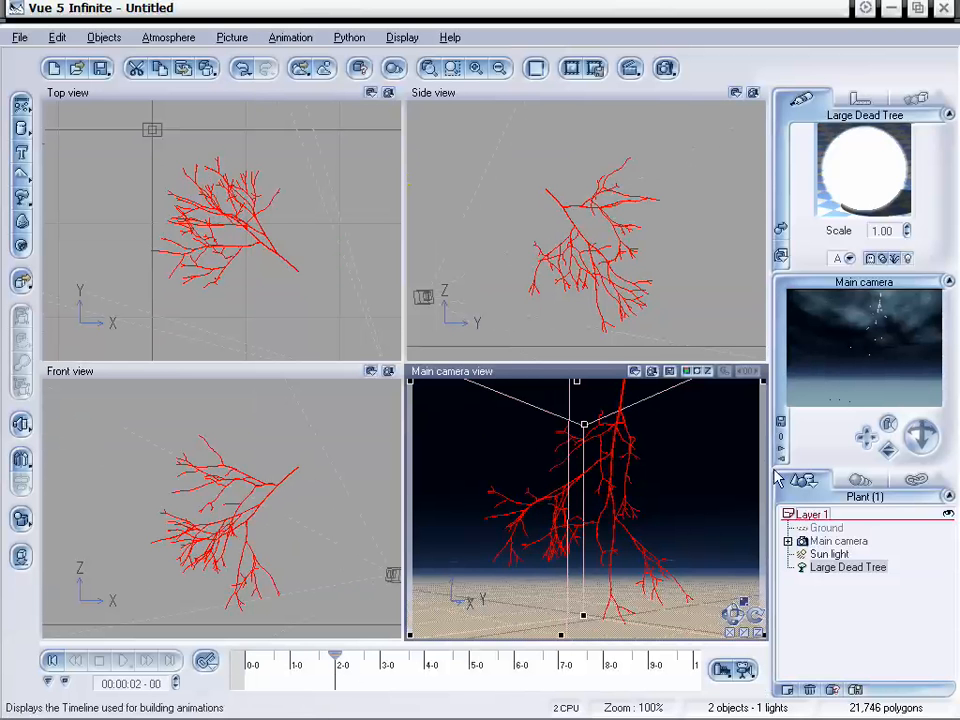
- Set the Large Dead Tree's trunk and branch length to -100 in the Plant Editor and let its geometry become animated
double_click(616, 461)
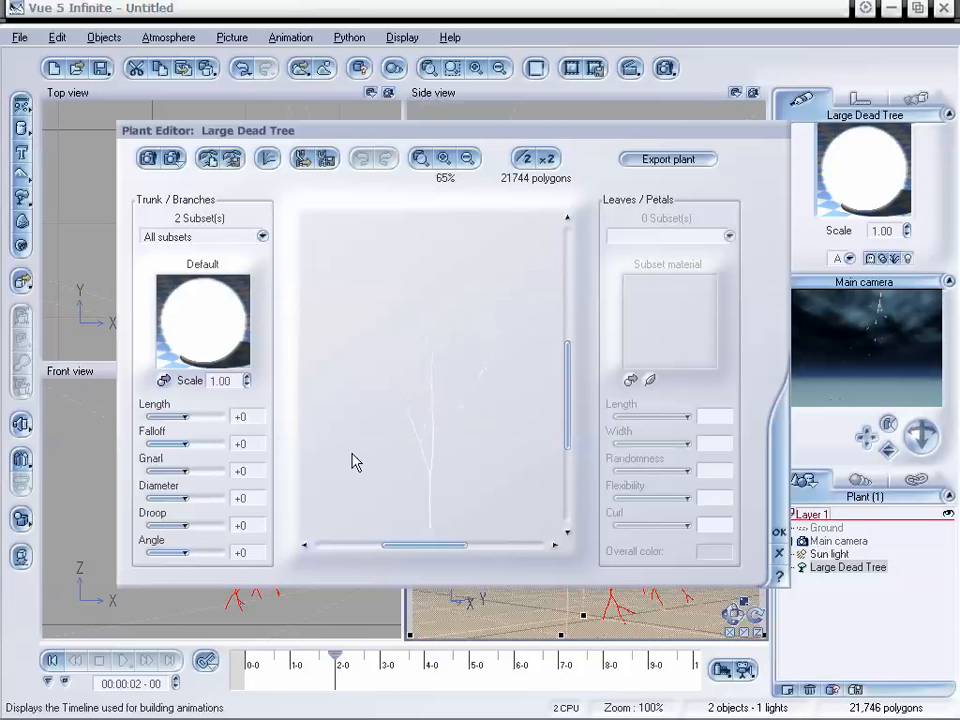
left_click_drag(185, 416, 147, 416)
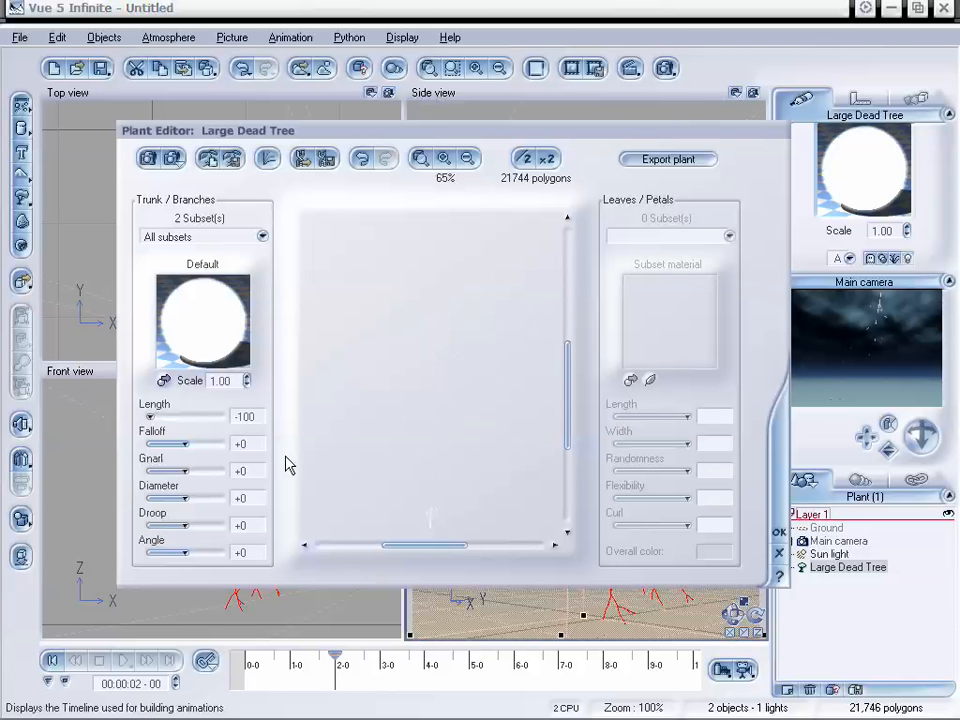
left_click(779, 531)
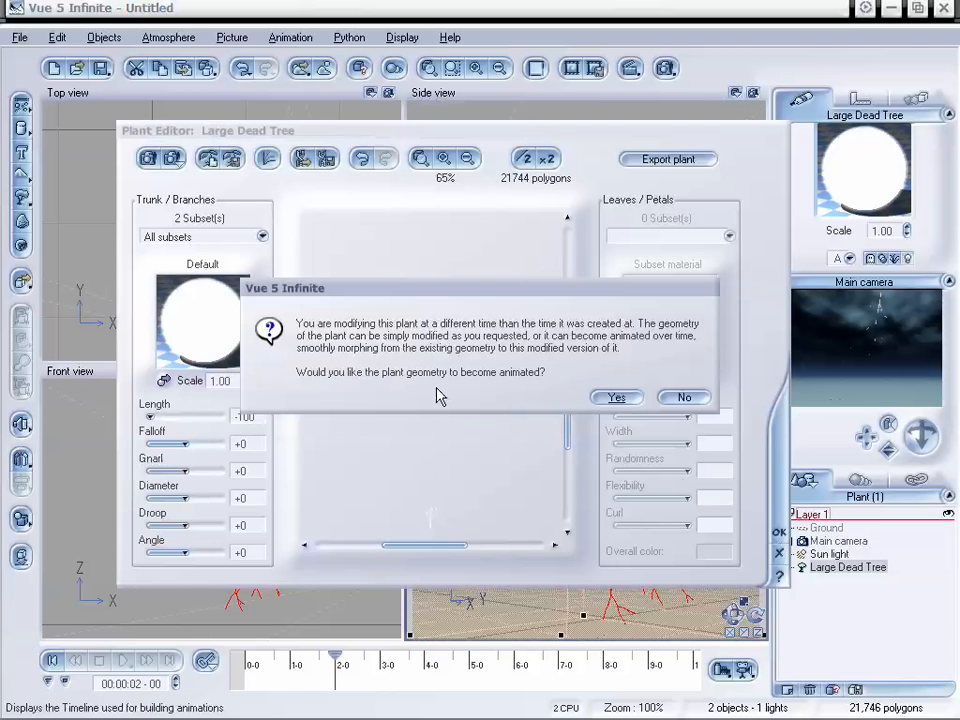
left_click(615, 397)
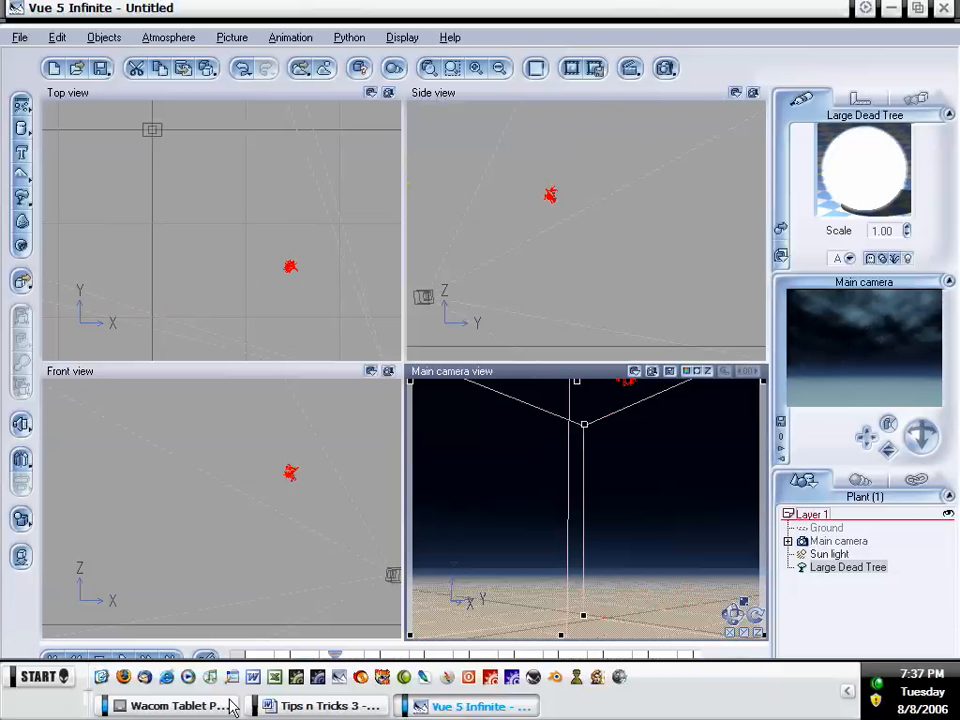
- Preview the tree's growth by scrubbing the timeline to around frame 8, and destroy the tree's animation
left_click_drag(339, 662, 276, 689)
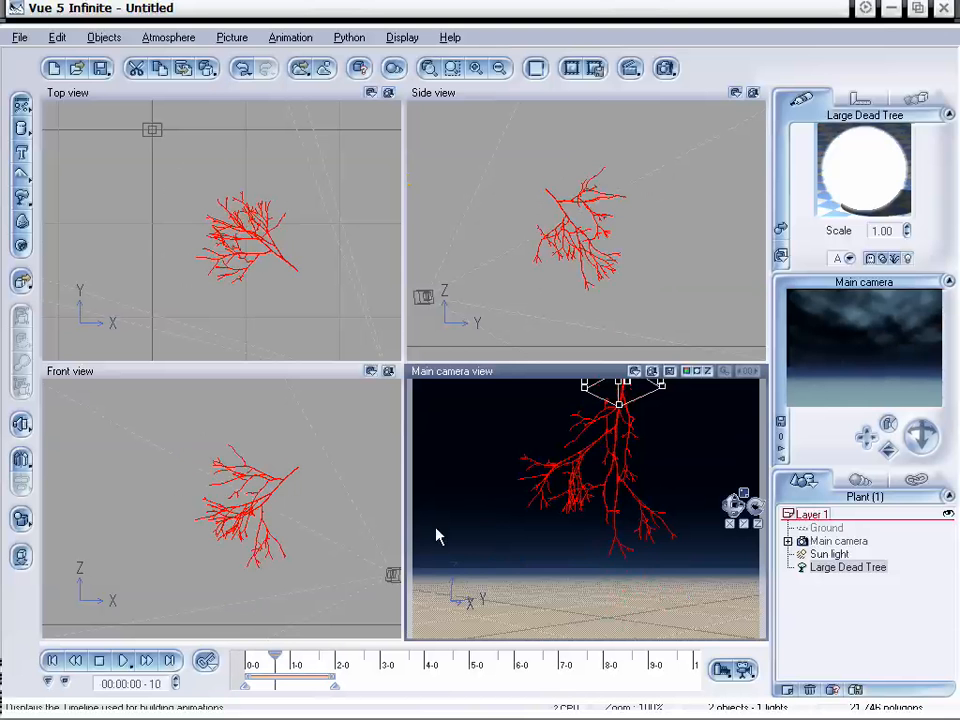
mouse_move(275, 661)
left_mouse_down()
mouse_move(258, 657)
mouse_move(324, 652)
mouse_move(269, 659)
left_mouse_up()
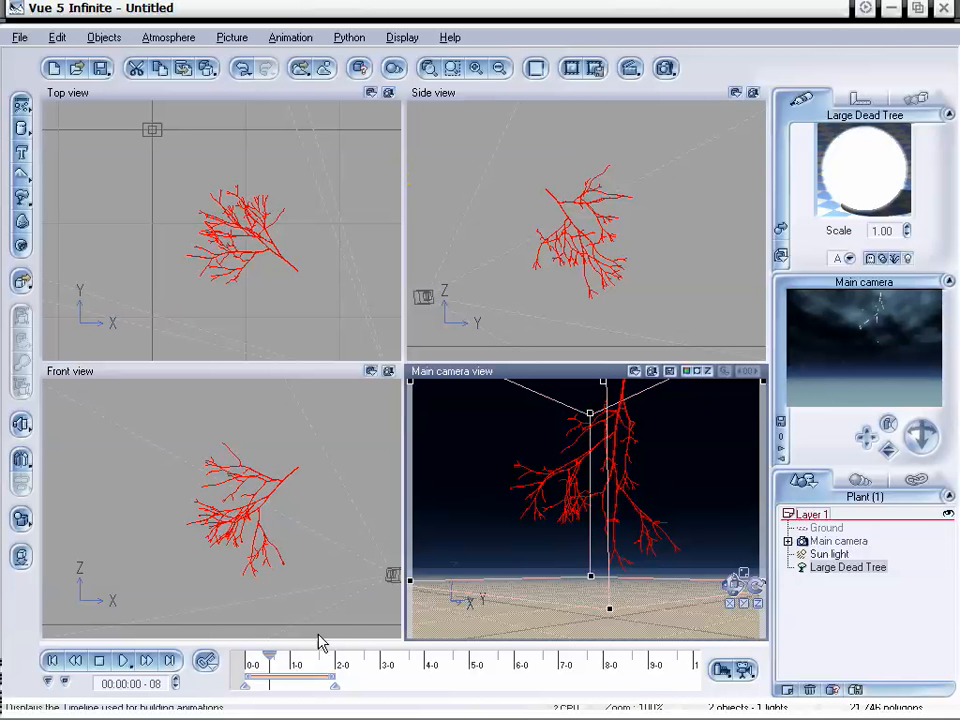
left_click_drag(269, 658, 273, 655)
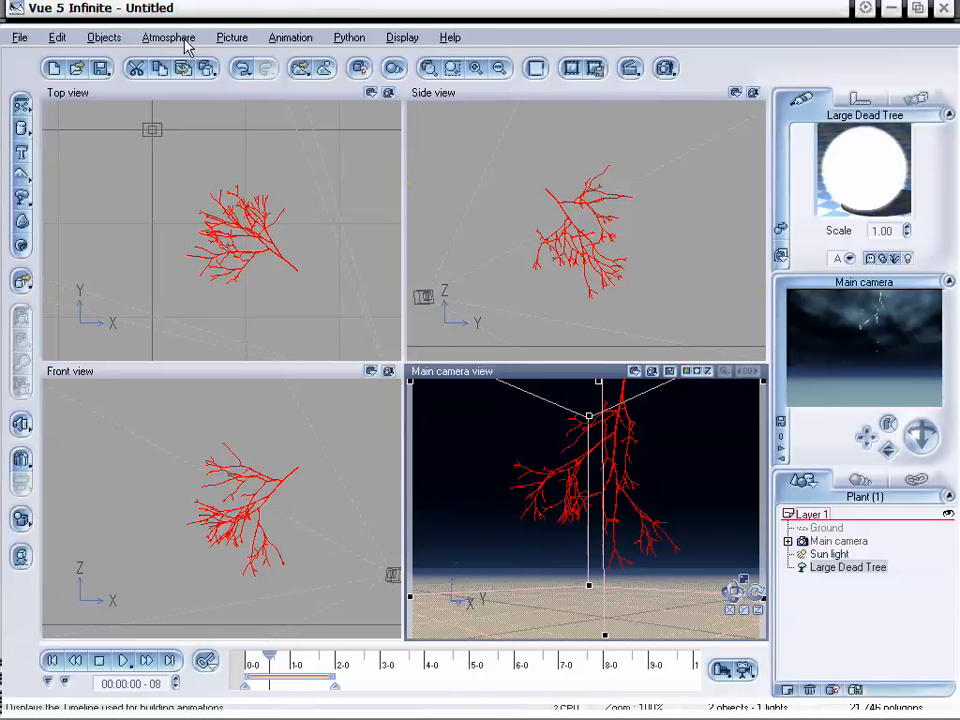
left_click(278, 37)
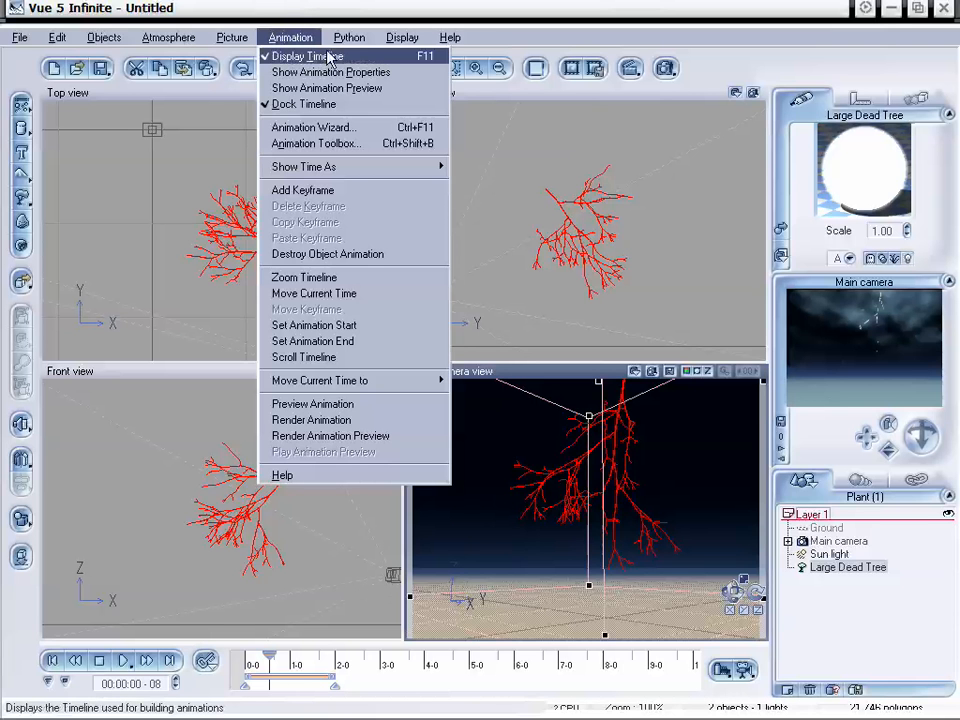
left_click(362, 255)
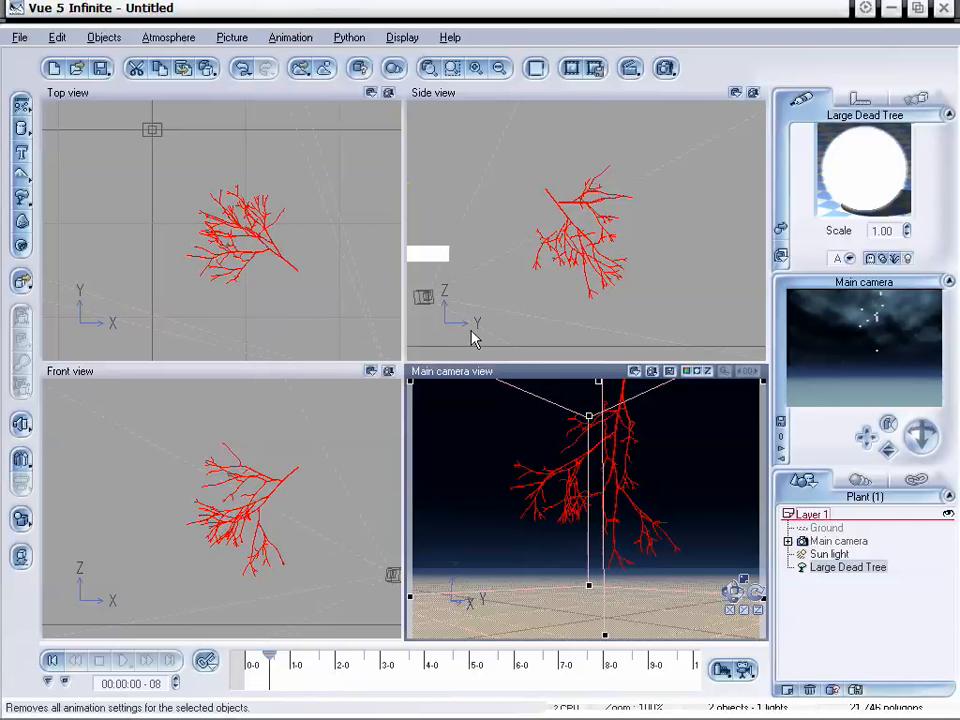
- Return the timeline to the start, add a cube, then enlarge and rotate it in the front view to enclose the tree's branches
mouse_move(270, 655)
left_mouse_down()
mouse_move(259, 658)
mouse_move(350, 660)
mouse_move(335, 660)
left_mouse_up()
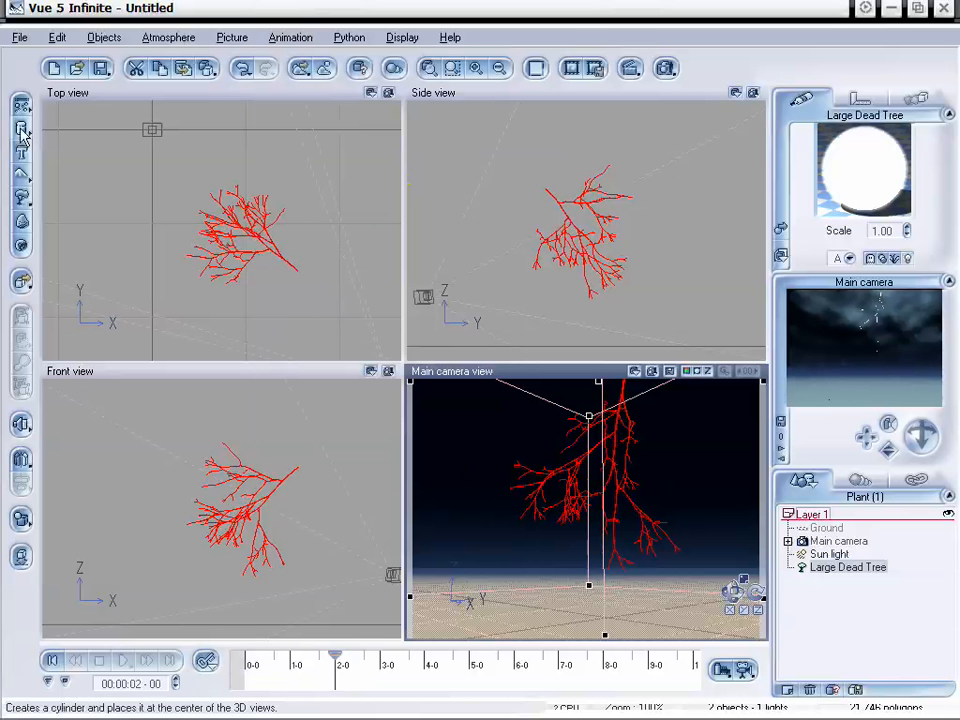
left_click(50, 660)
left_click_drag(22, 132, 84, 137)
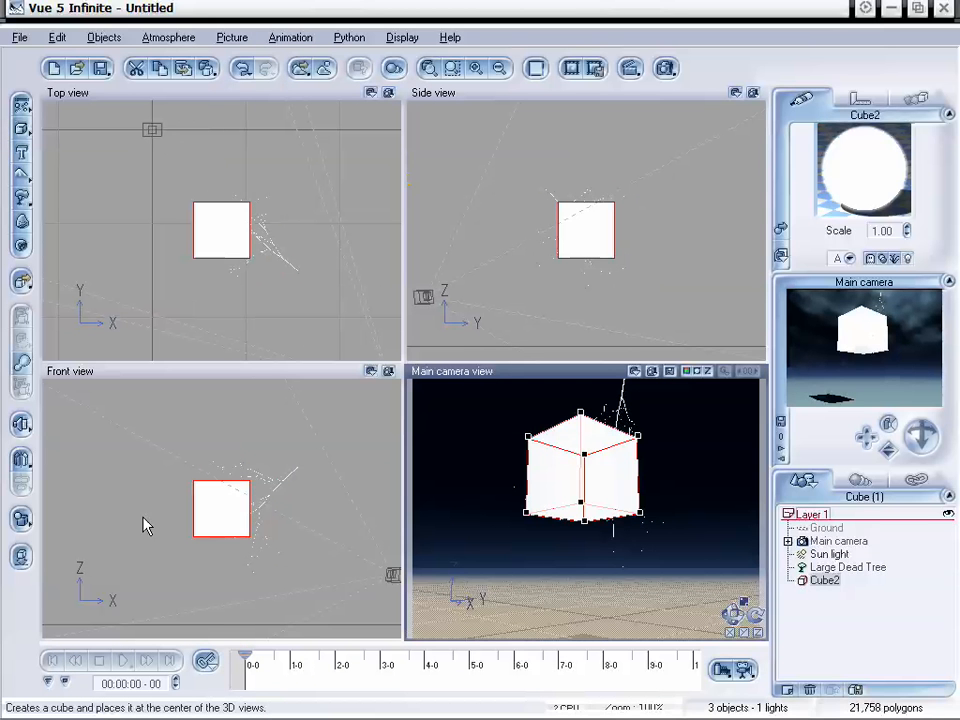
left_click(227, 508)
left_click_drag(251, 477, 297, 479)
left_click_drag(349, 619, 281, 544)
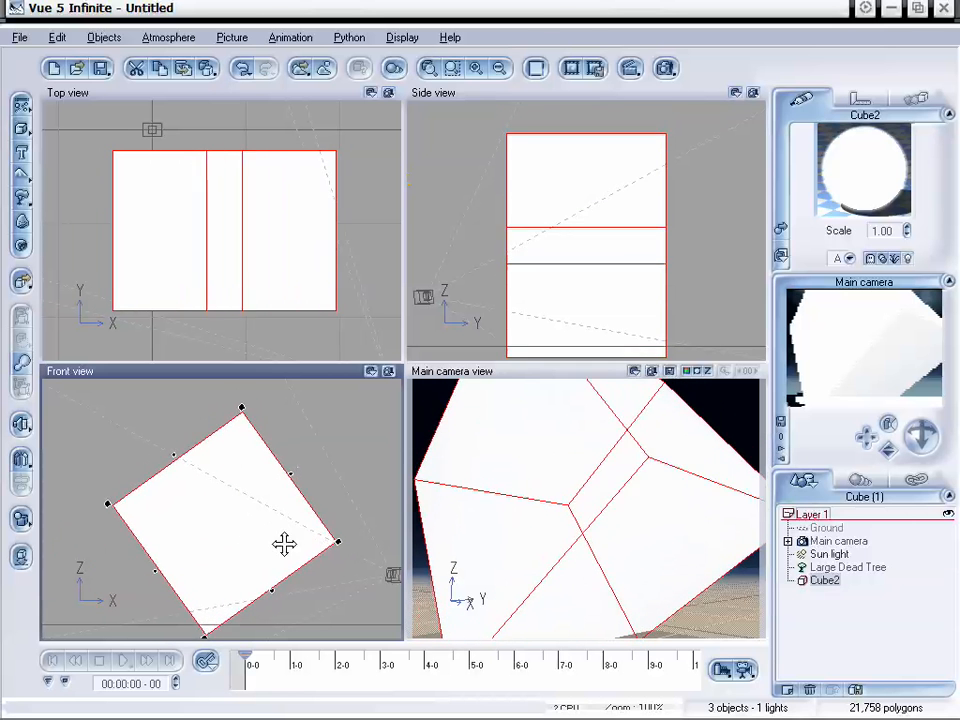
- Combine the Large Dead Tree and the cube with a Boolean difference
left_click(842, 568)
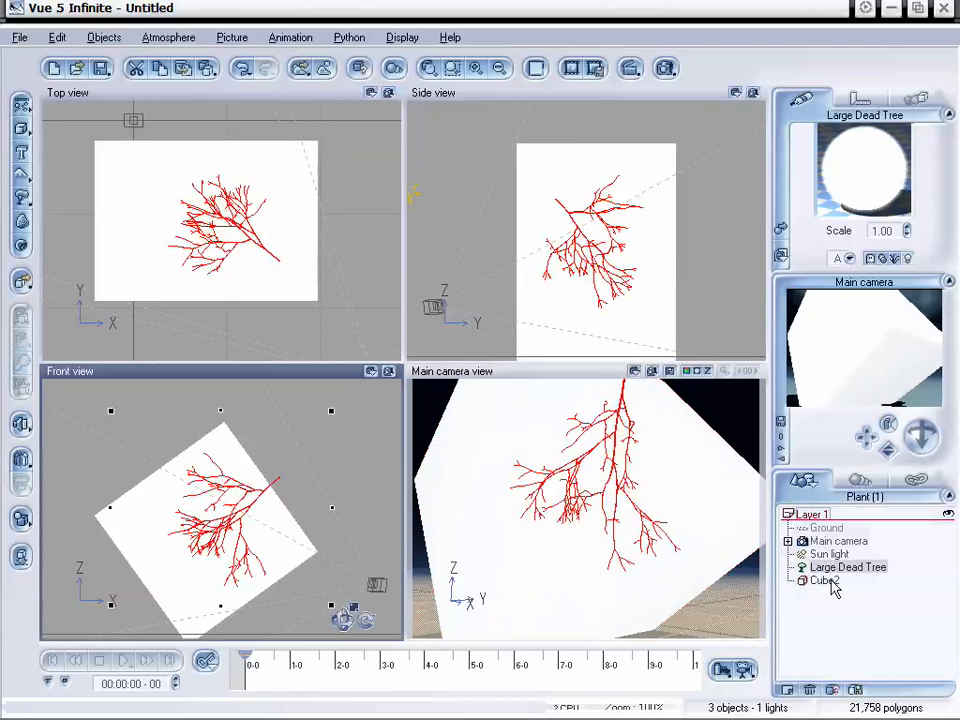
left_click(830, 582, "ctrl")
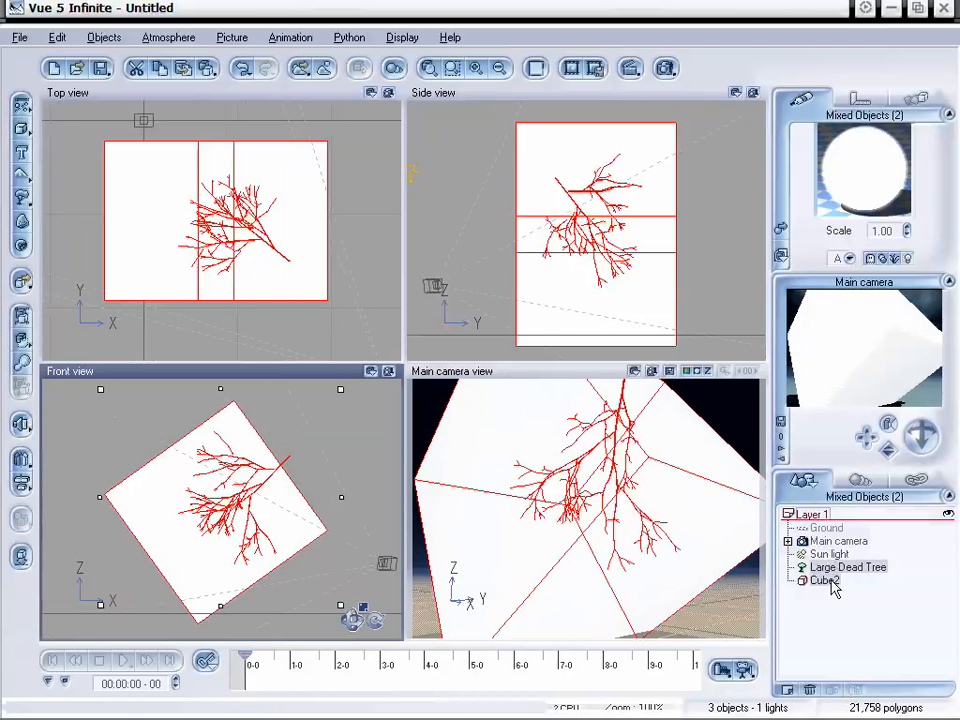
left_click(21, 341)
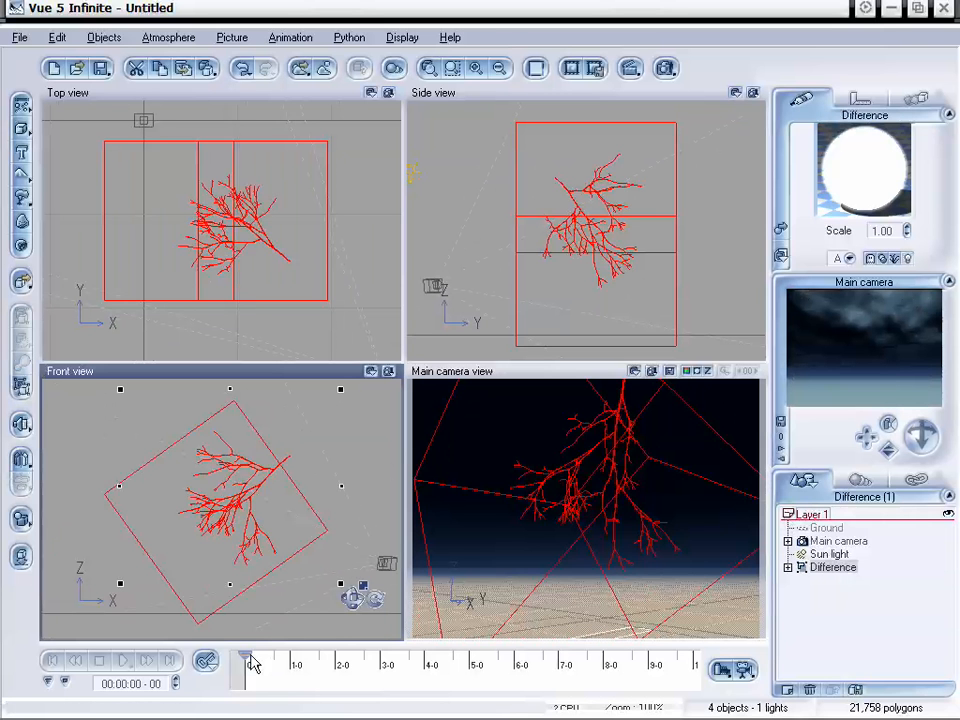
- At 2 seconds on the timeline, move Cube2 within the Difference down and away from the tree along the bolt's direction in the front view
left_click_drag(252, 663, 335, 663)
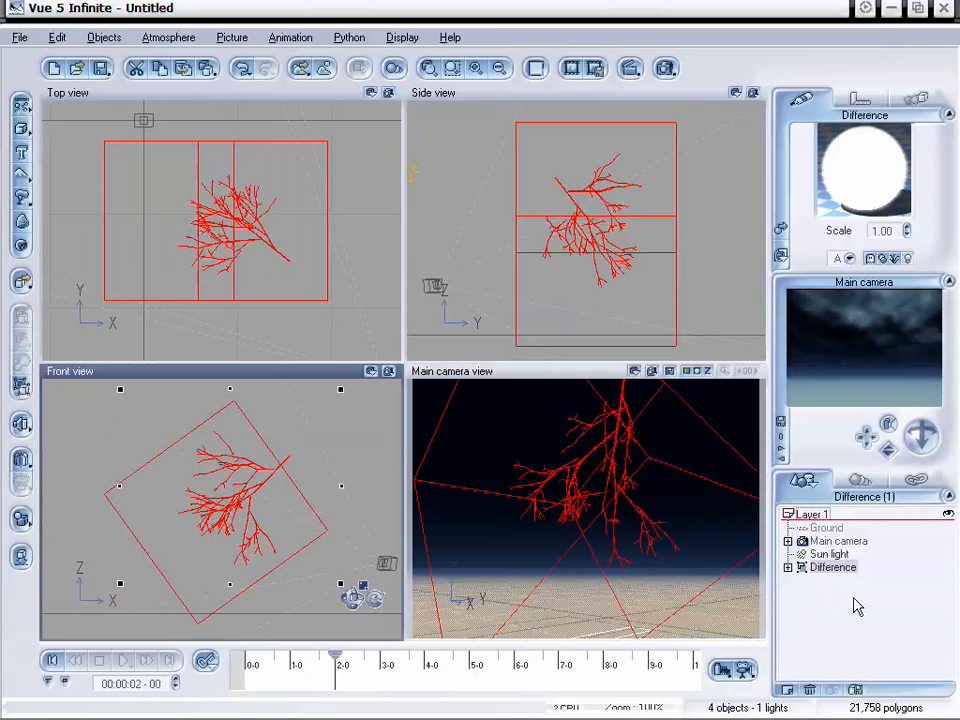
left_click(788, 568)
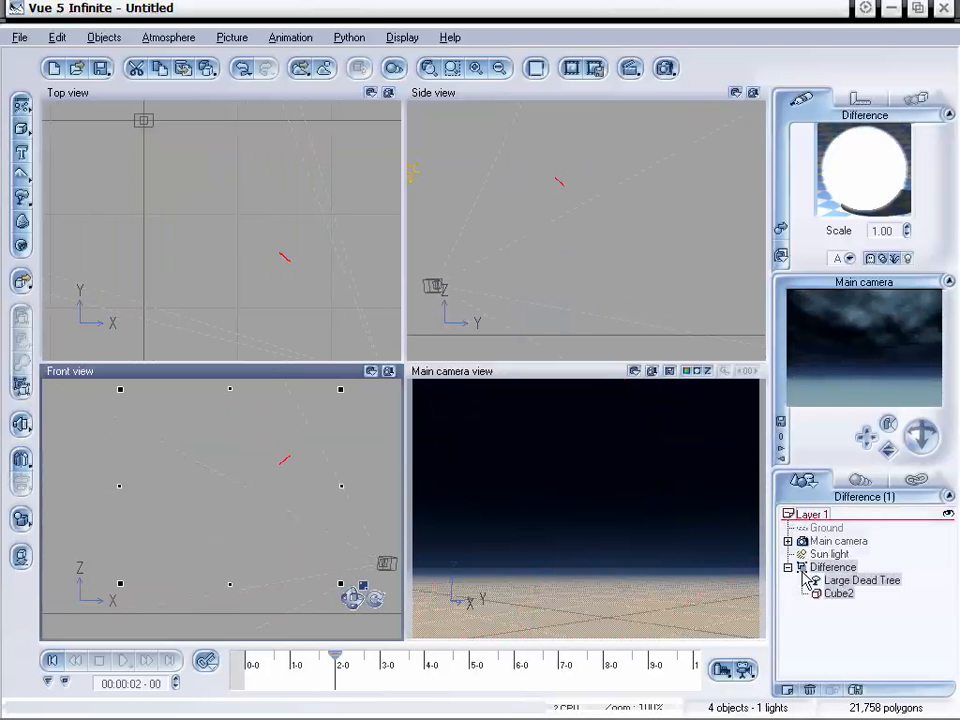
left_click(820, 594)
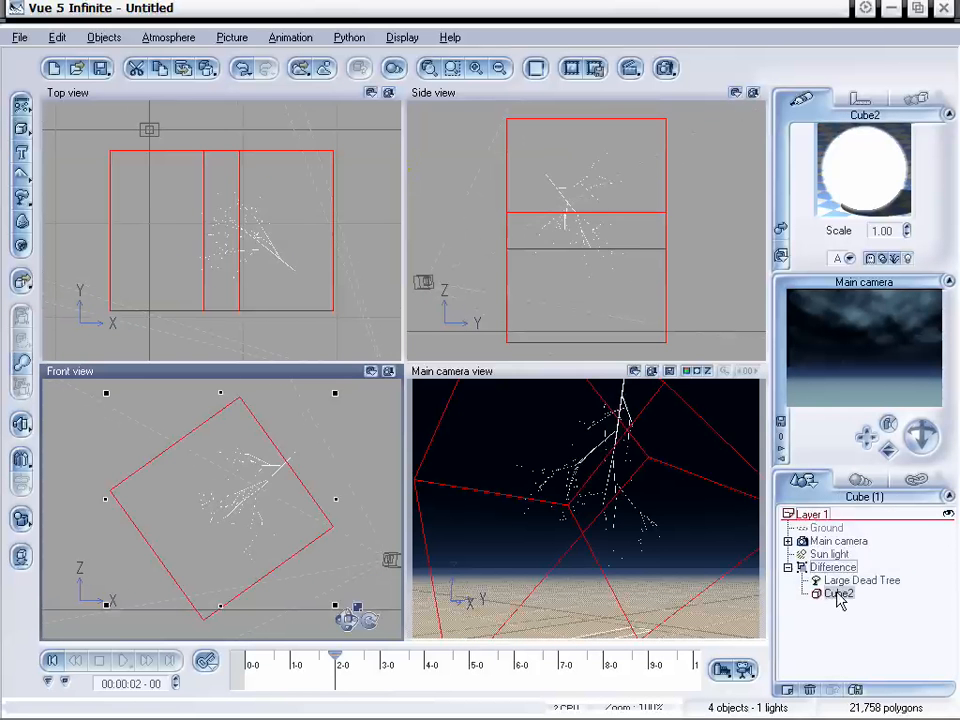
left_click_drag(292, 503, 214, 568)
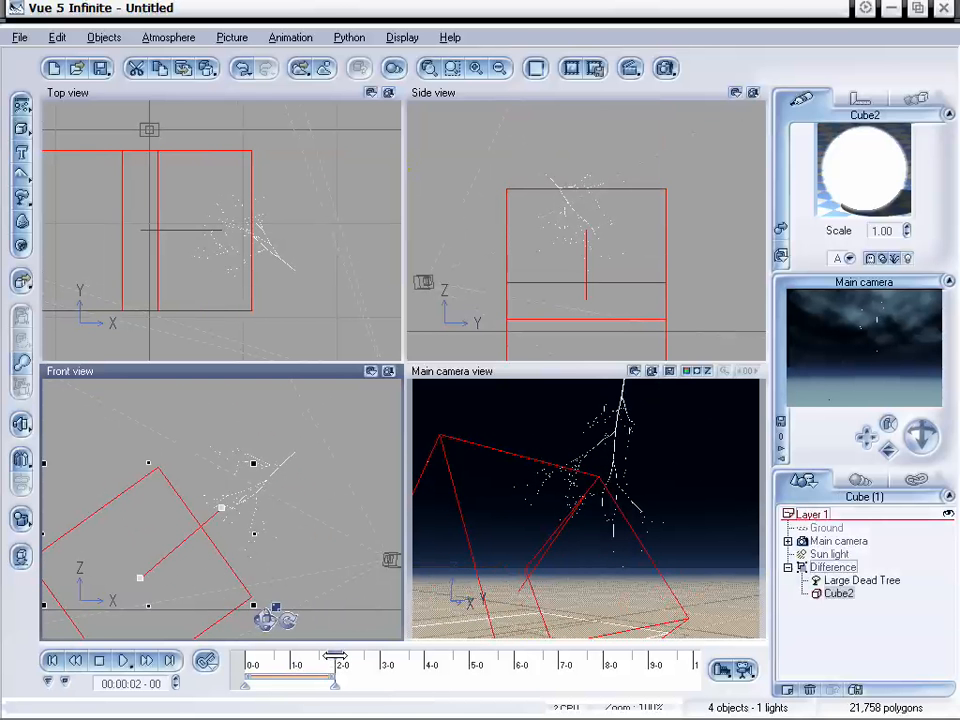
- Scrub the cube's animation back to 00:00:00 - 09, then render that frame to check the partial lightning bolt
left_click_drag(330, 655, 317, 655)
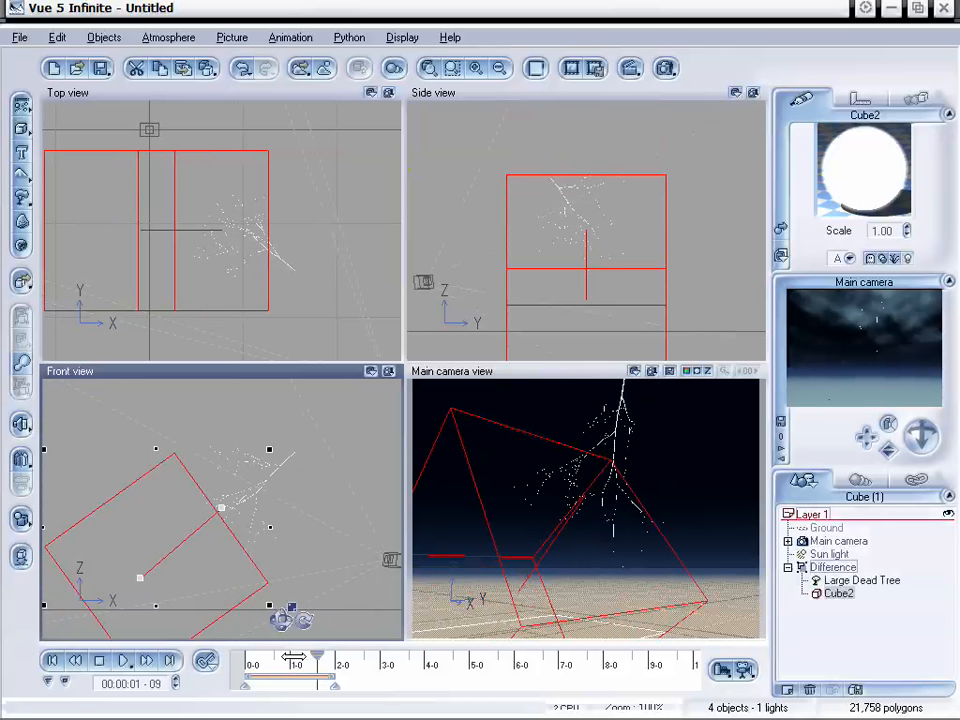
left_click_drag(317, 657, 293, 657)
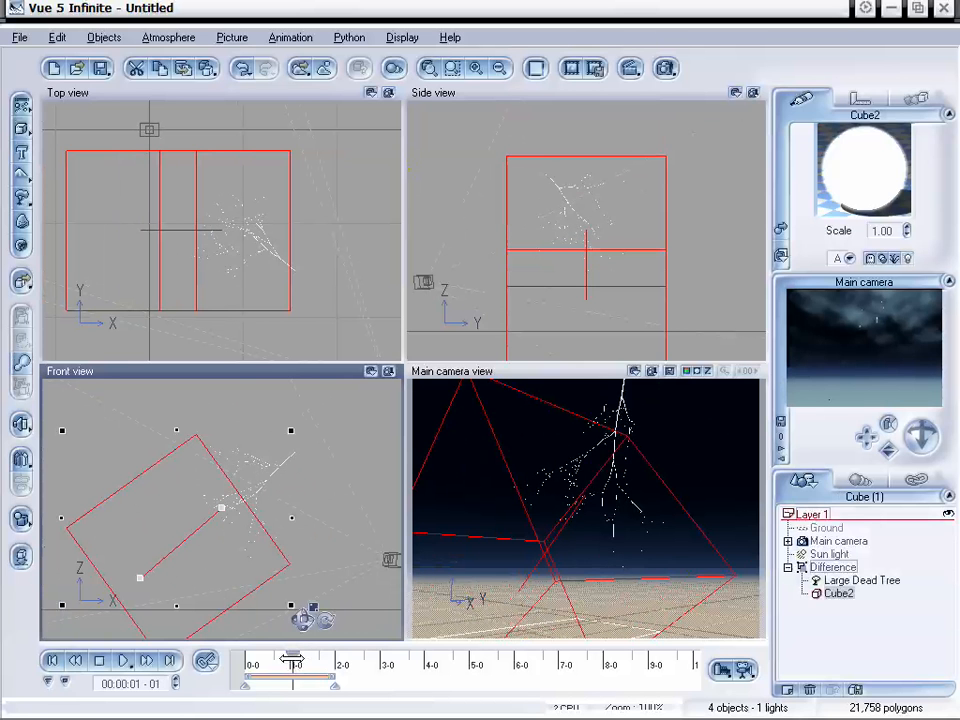
left_click_drag(292, 660, 273, 660)
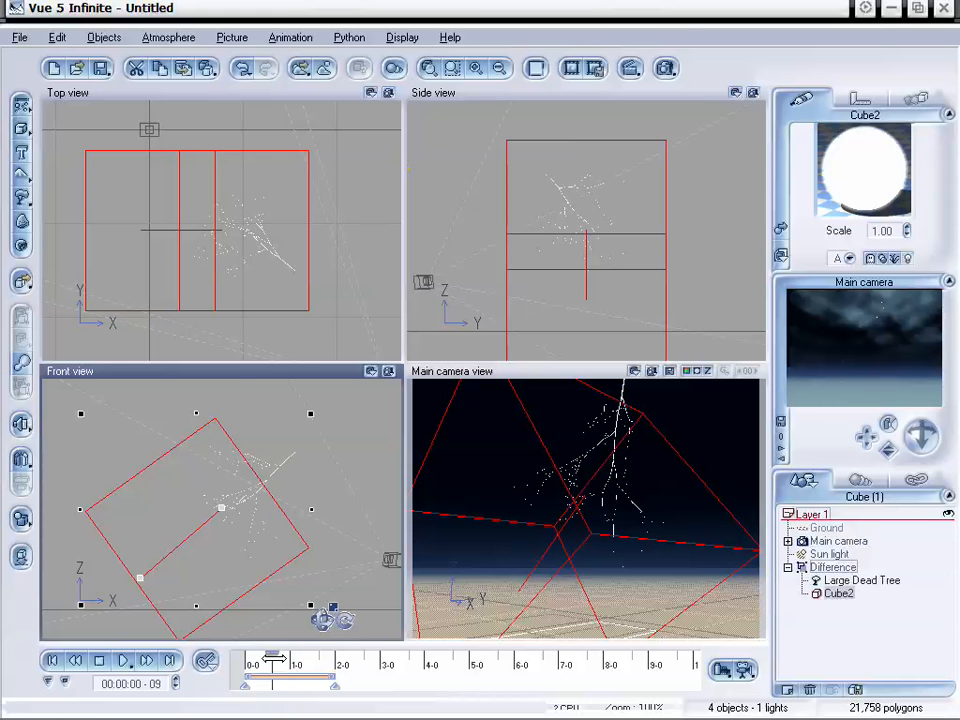
left_click(663, 68)
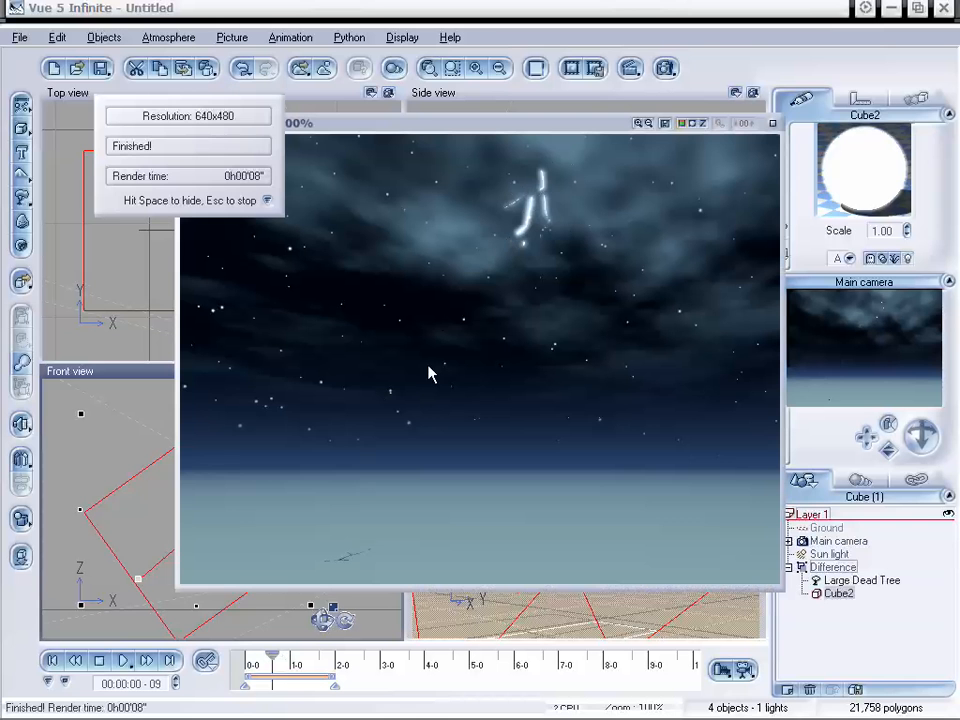
right_click(523, 501)
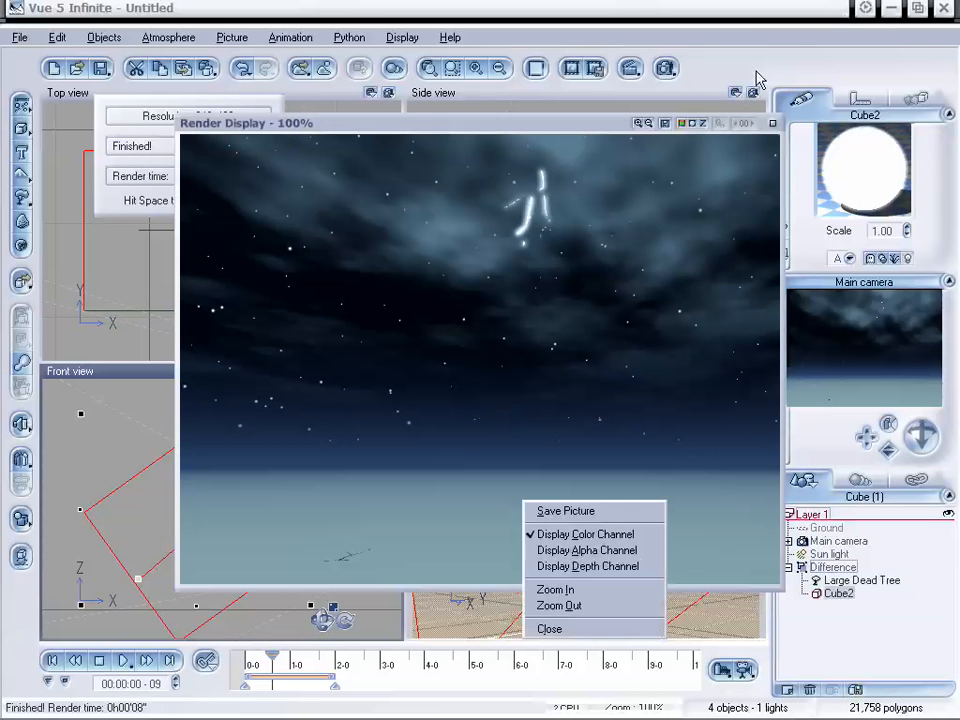
left_click(771, 123)
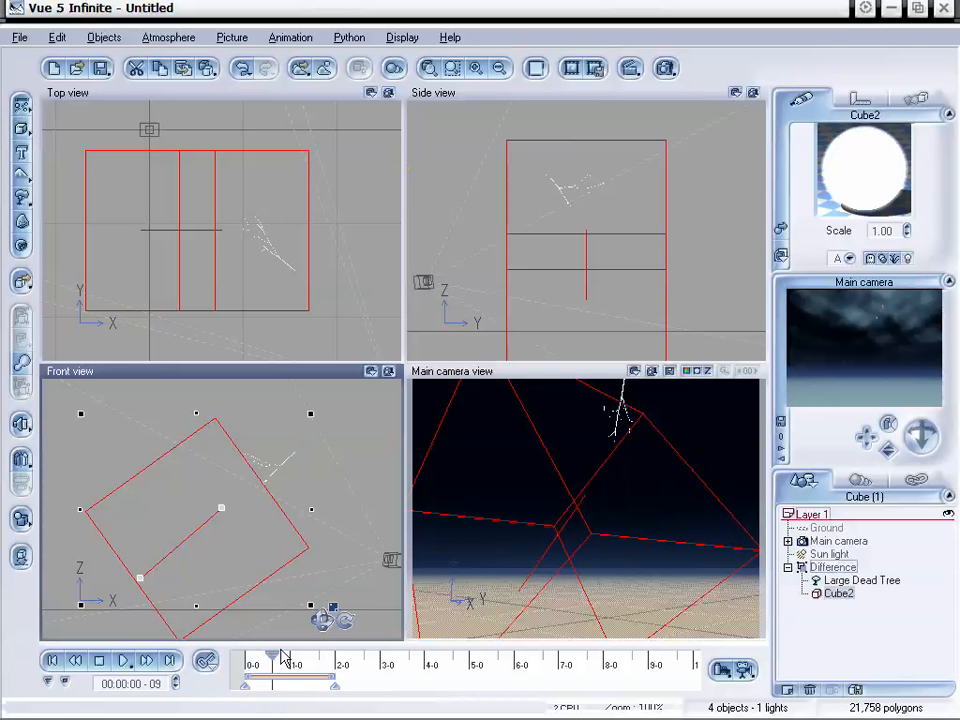
- Return the timeline to the start and set the Large Dead Tree's trunk and branch length to -100 inside the Difference
mouse_move(271, 657)
left_mouse_down()
mouse_move(300, 659)
mouse_move(269, 660)
left_mouse_up()
left_click(74, 661)
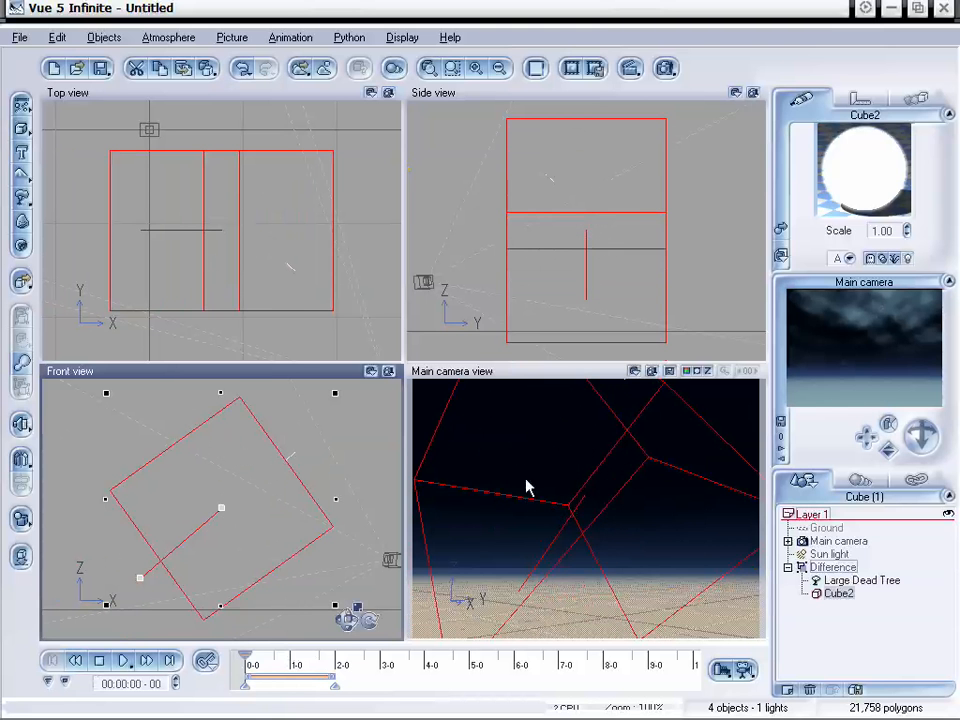
left_click(818, 580)
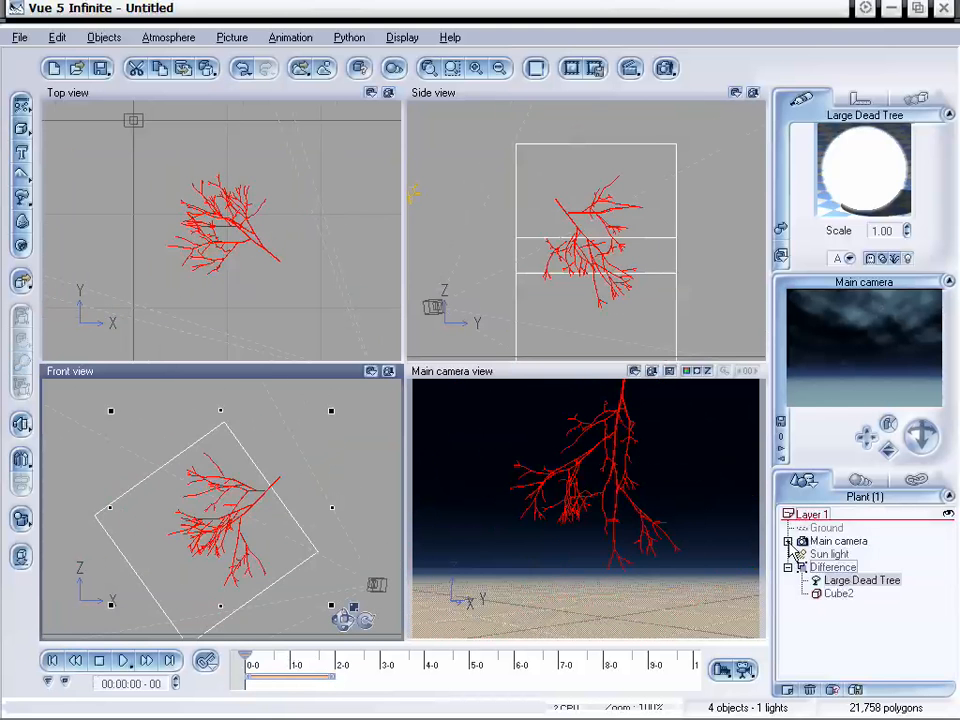
left_click(170, 661)
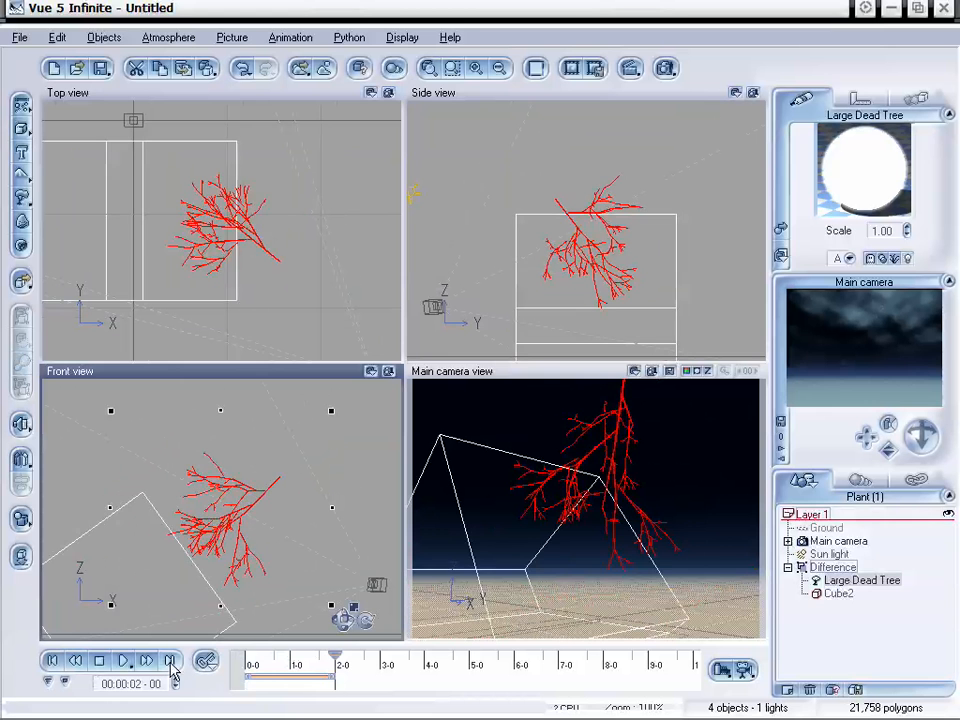
left_click(52, 660)
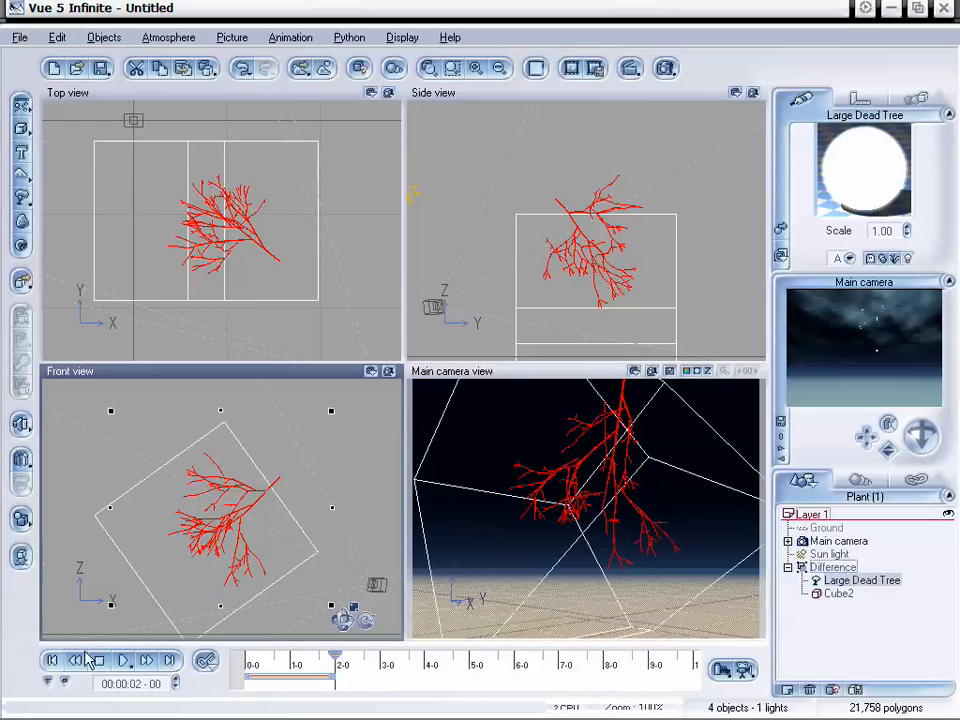
left_click(603, 447)
double_click(603, 447)
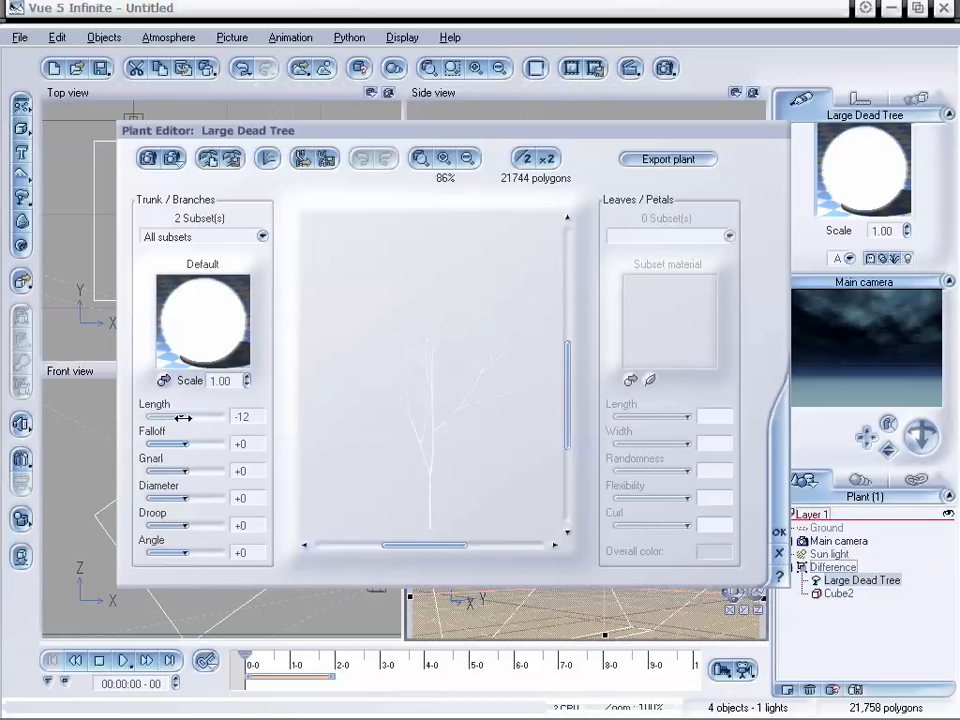
left_click_drag(181, 416, 160, 416)
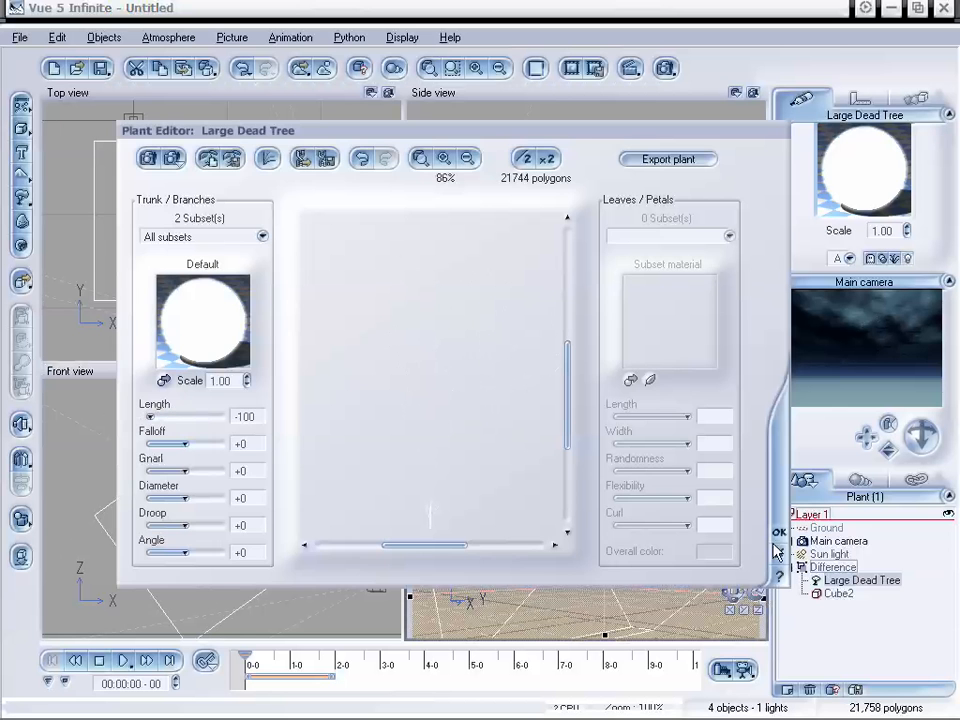
left_click(780, 536)
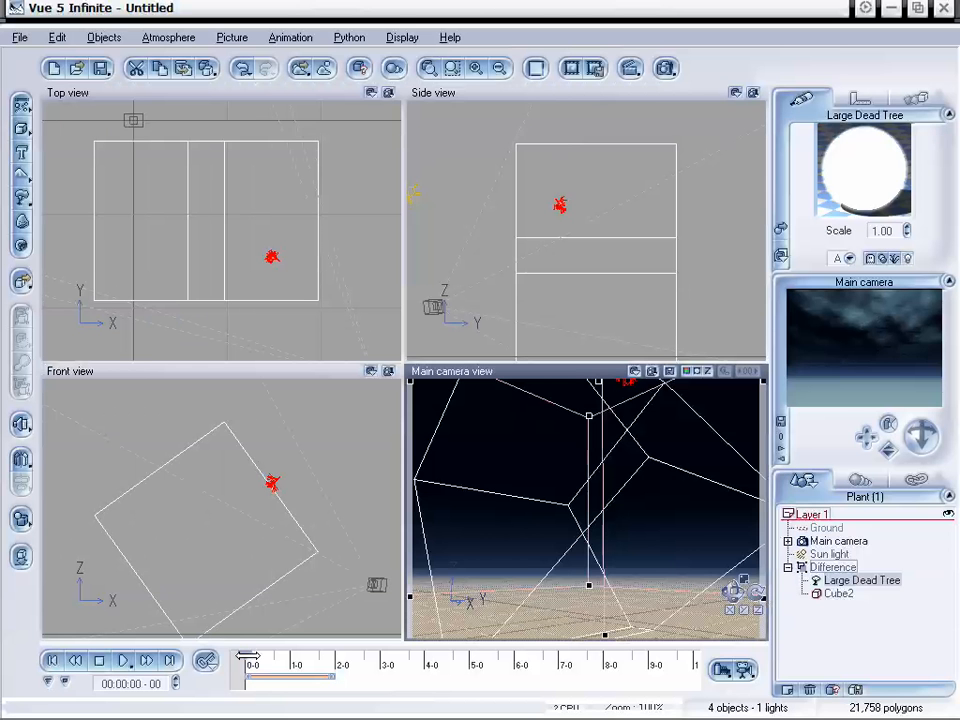
- At 2 seconds, set the Large Dead Tree's trunk and branch length to +0 and let its geometry become animated
left_click_drag(247, 657, 307, 657)
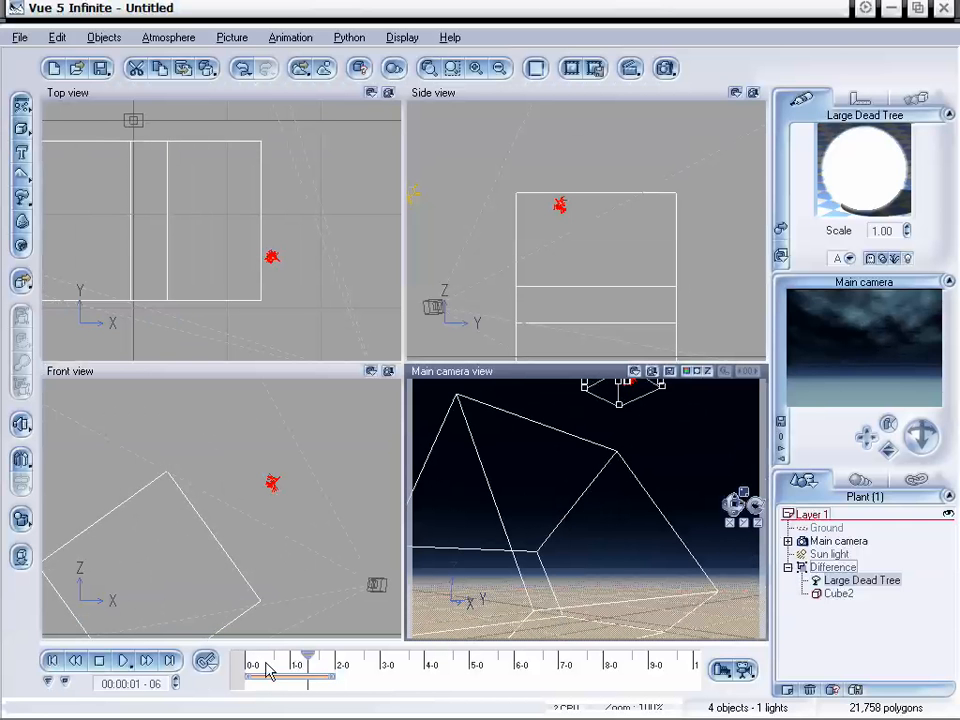
left_click(171, 661)
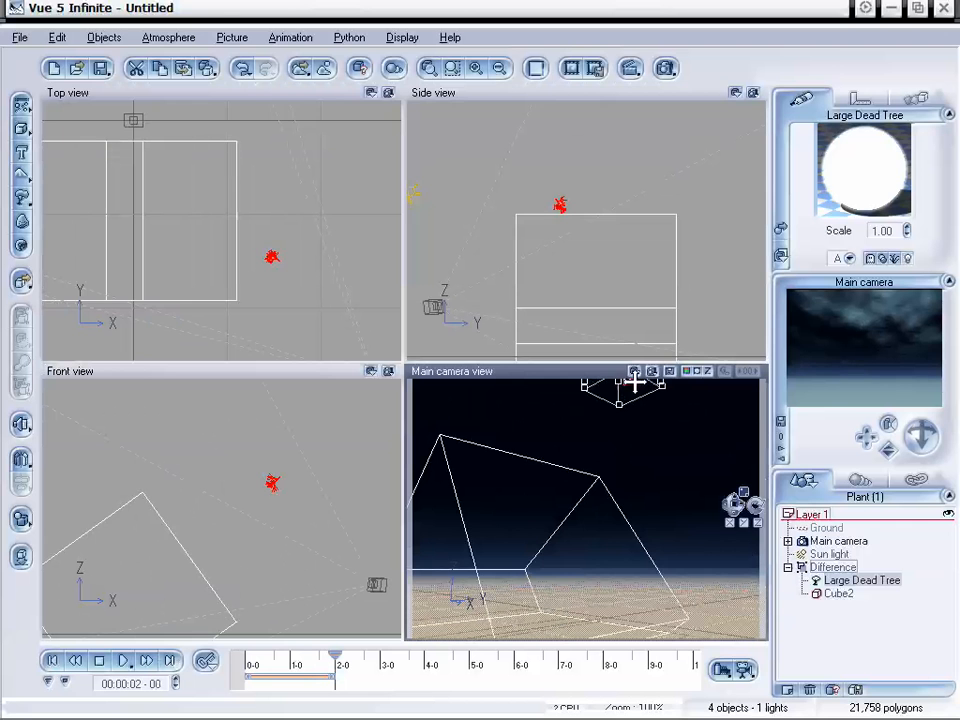
double_click(634, 381)
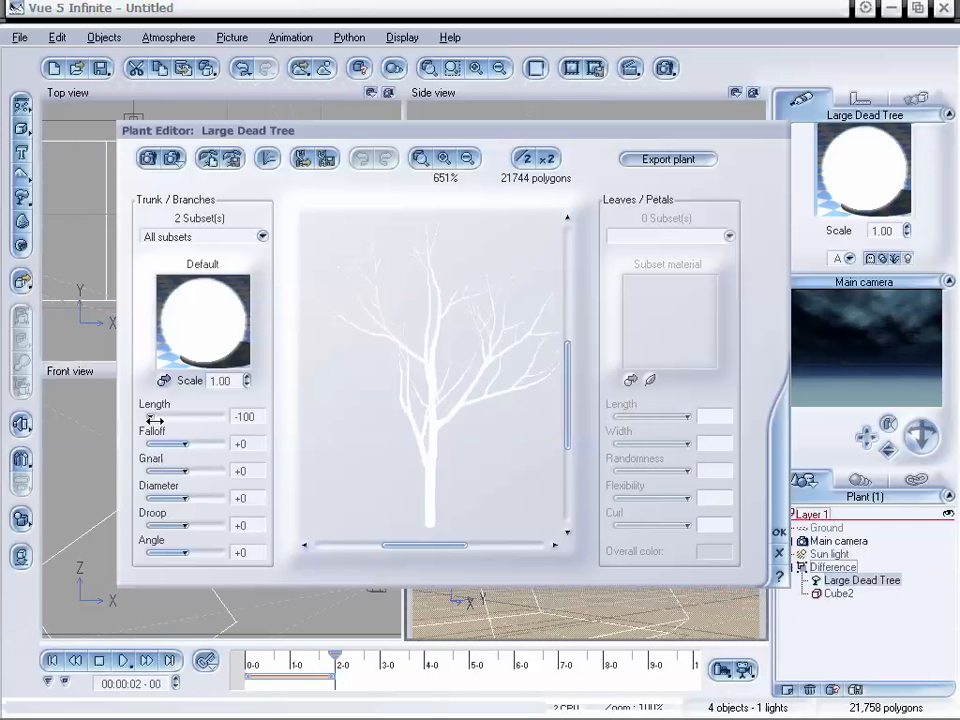
left_click_drag(152, 418, 188, 418)
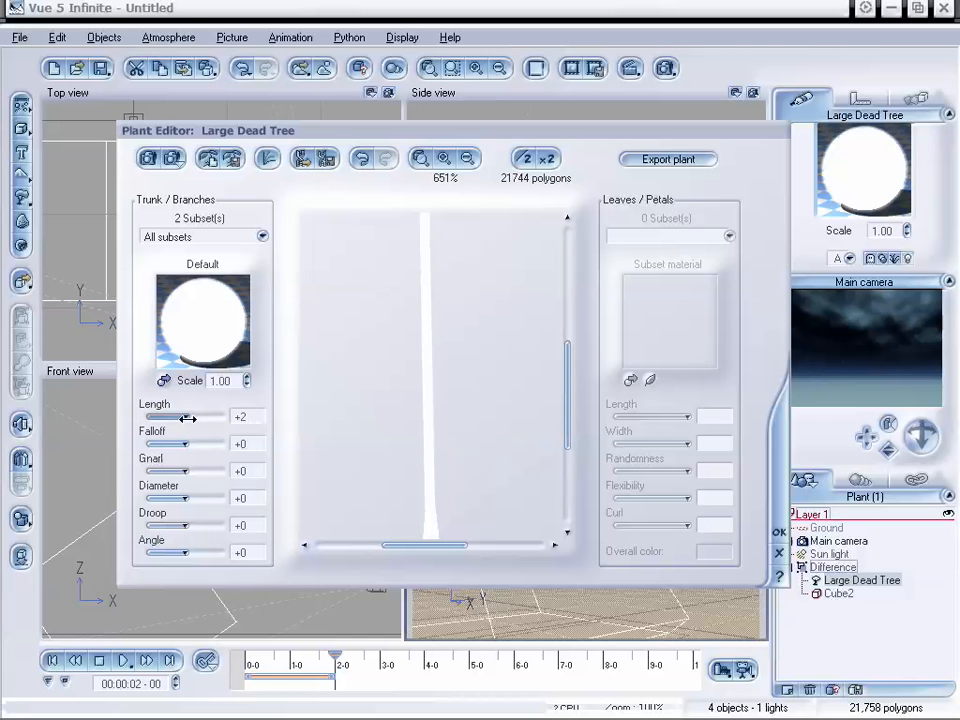
left_click(780, 537)
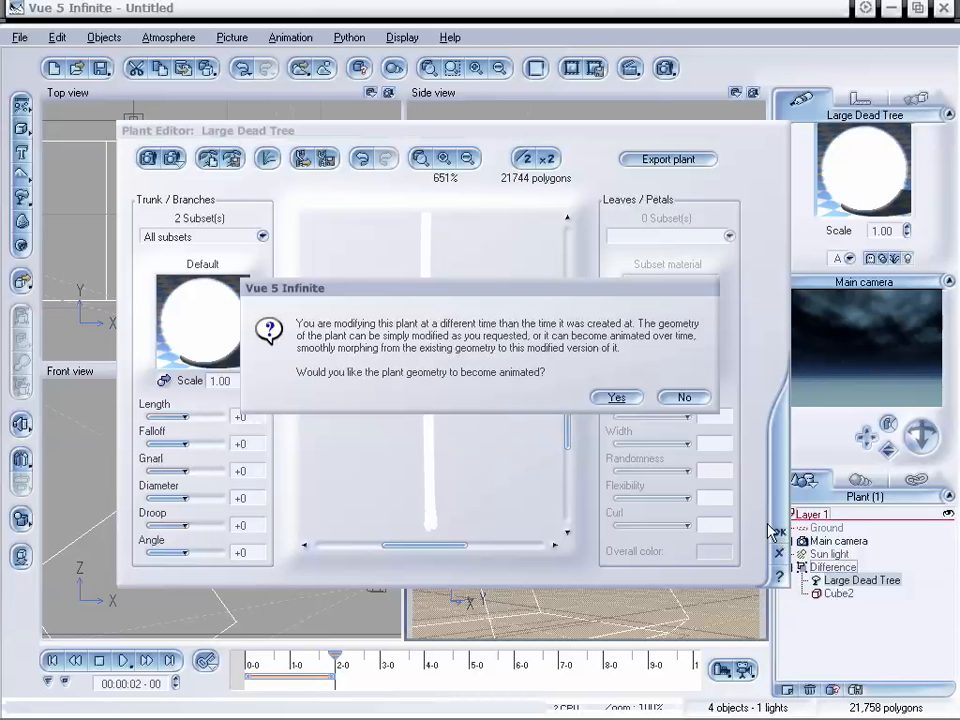
left_click(619, 397)
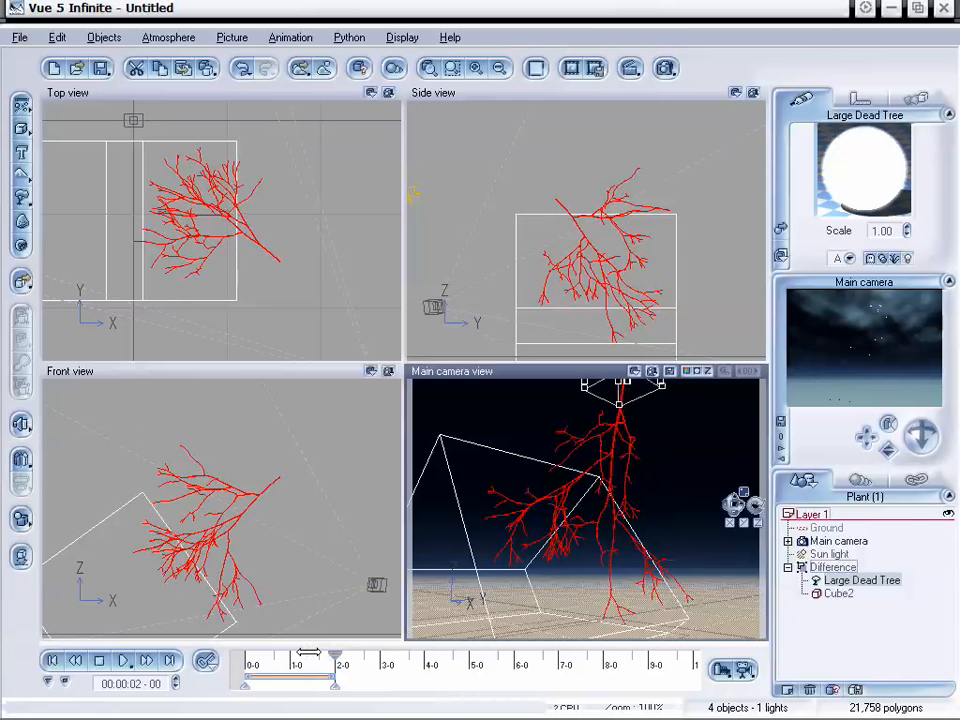
- Scrub through the combined tree and cube animation, then render the frame at 00:00:01 - 13 to check the lightning
left_click_drag(307, 653, 287, 656)
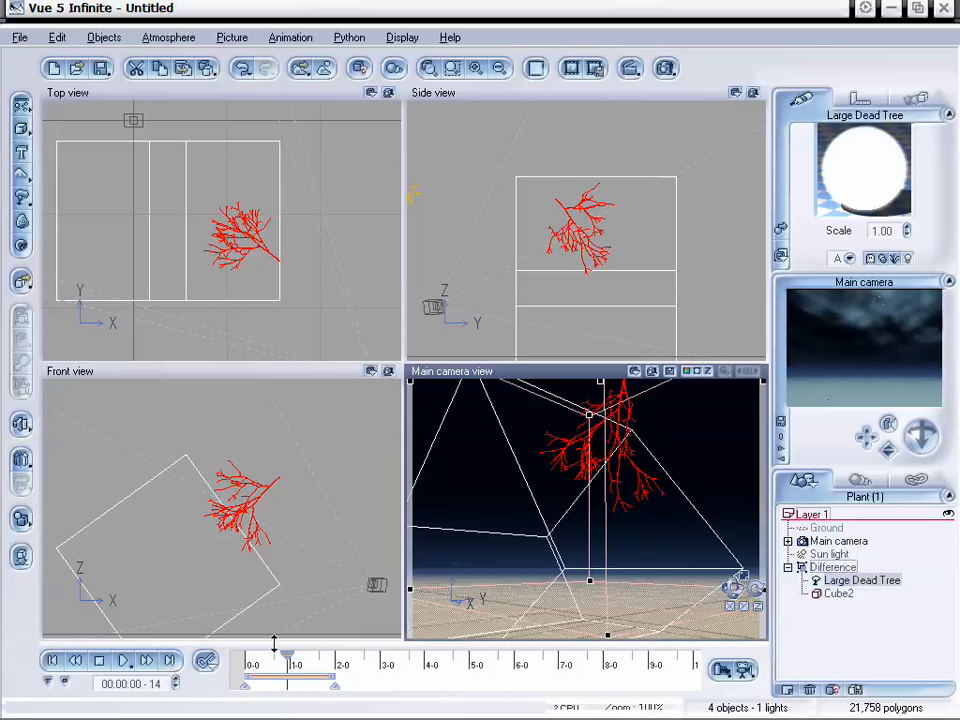
left_click_drag(287, 653, 330, 656)
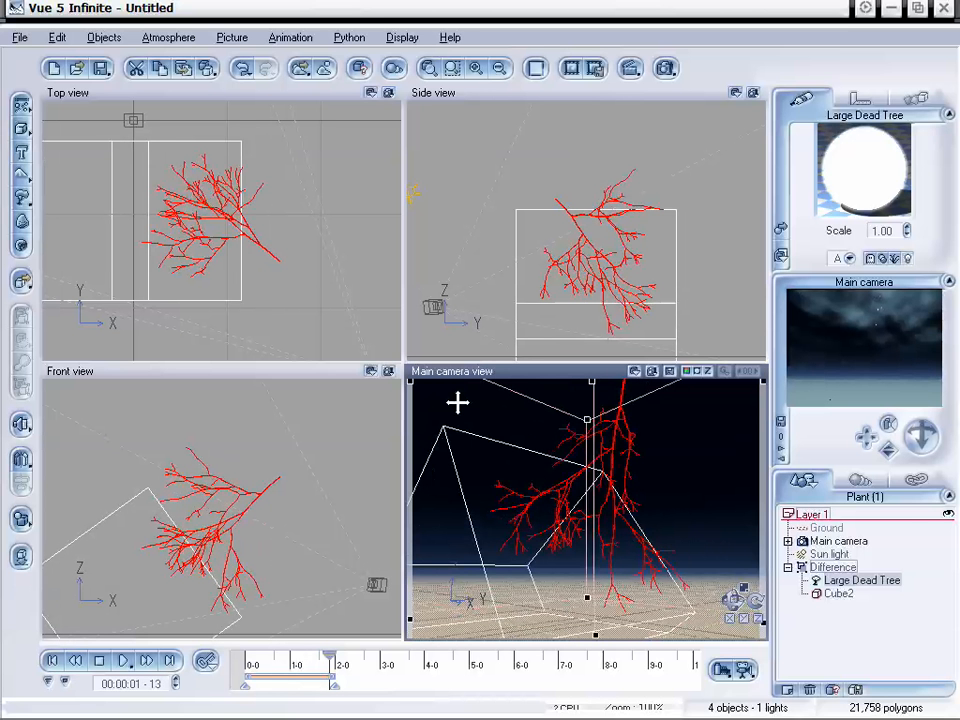
left_click(660, 66)
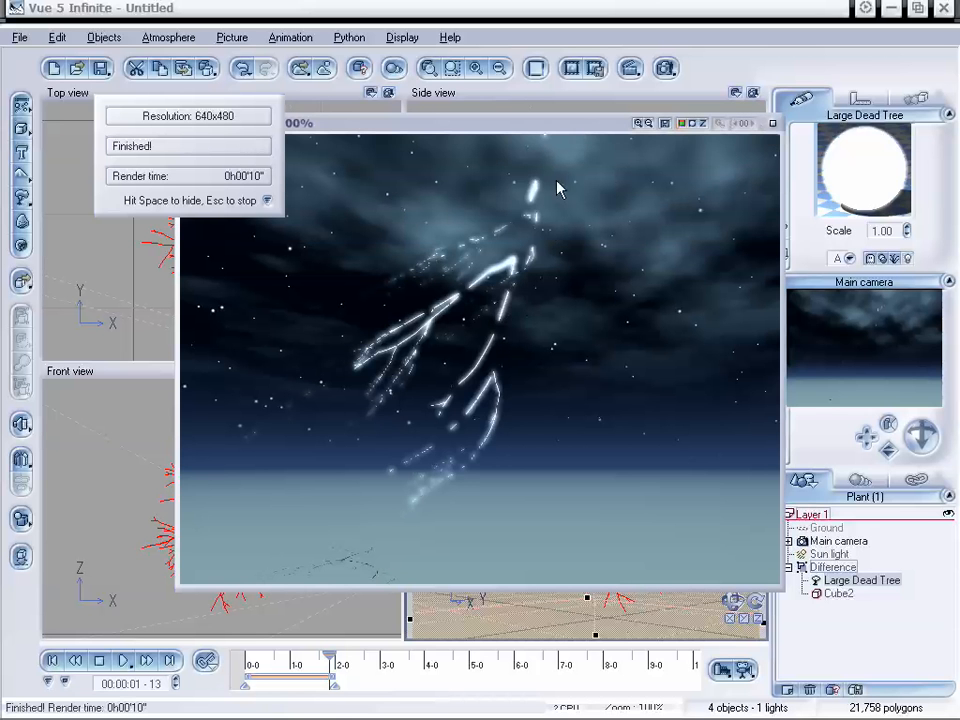
left_click(774, 124)
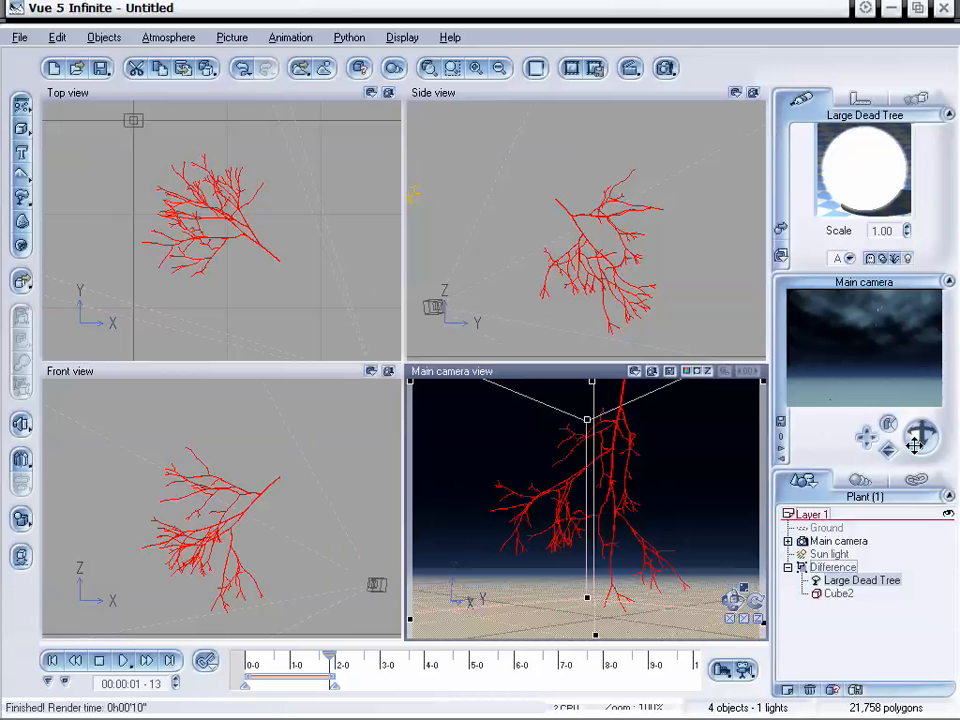
- Tilt the main camera up and move it closer to the tree, then render the new view at 00:00:01 - 13
left_click_drag(756, 601, 752, 535)
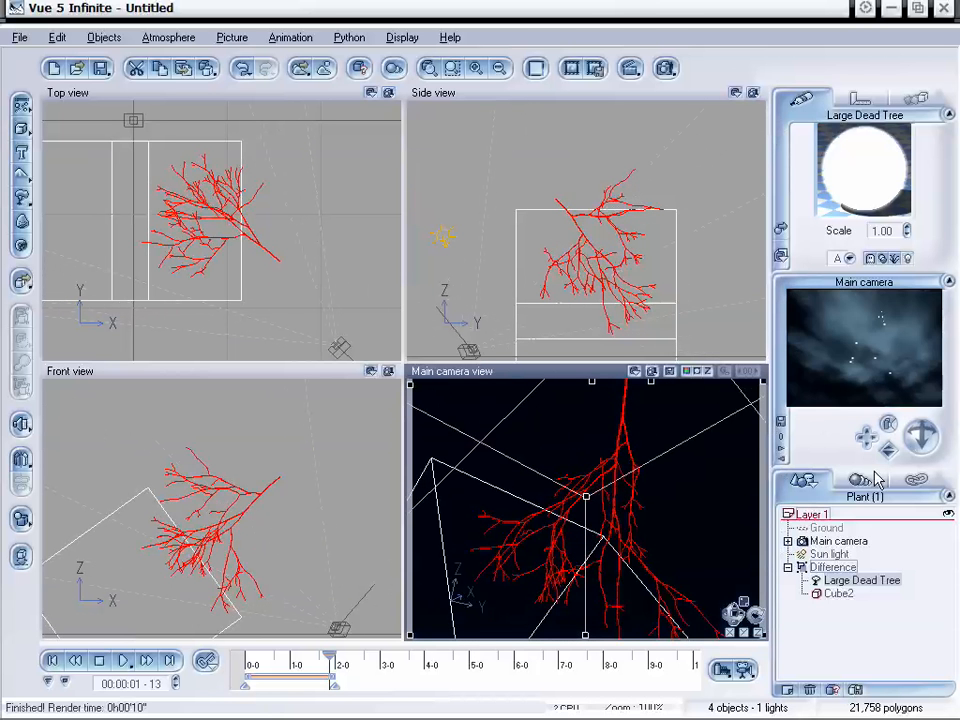
left_click_drag(866, 437, 867, 440)
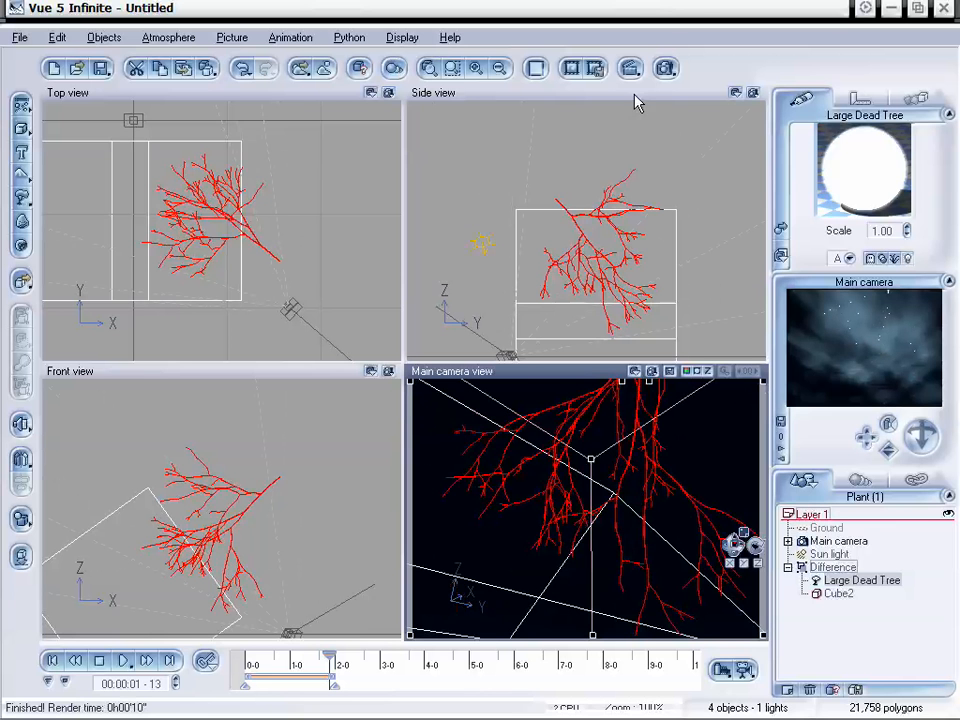
left_click(663, 68)
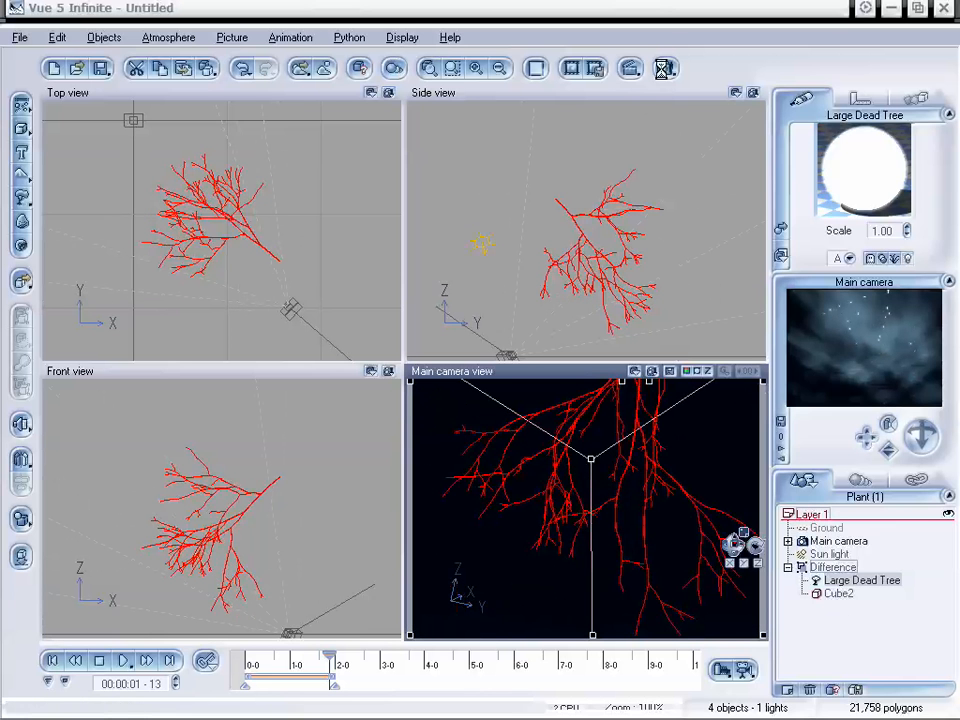